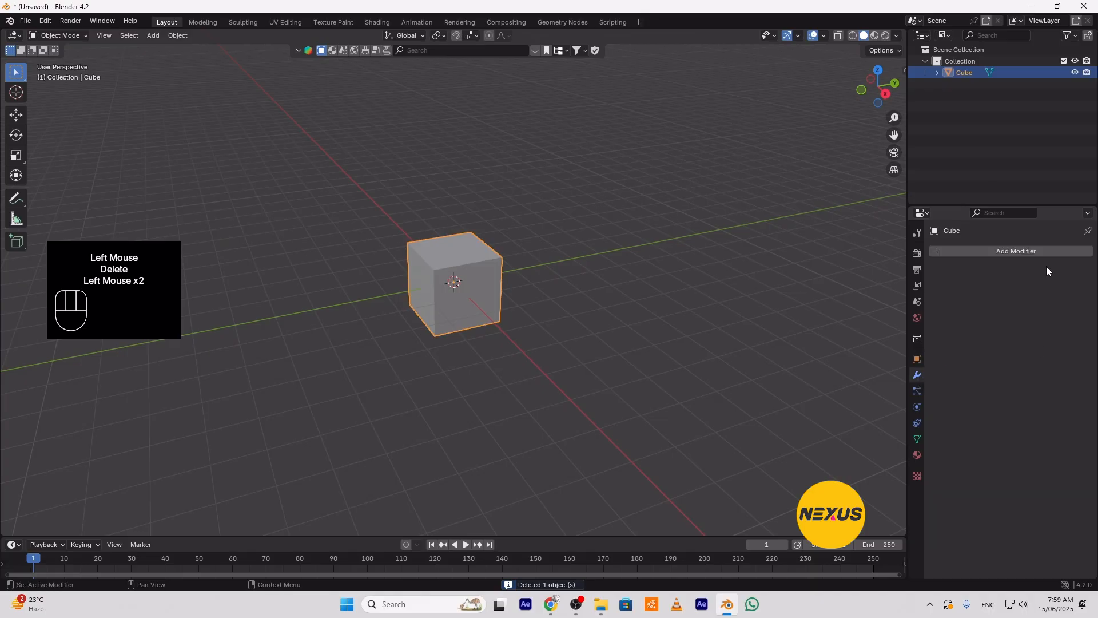
Add a Subdivision Surface modifier to the cube, set its viewport level to 2 and apply it
left_click(1019, 251)
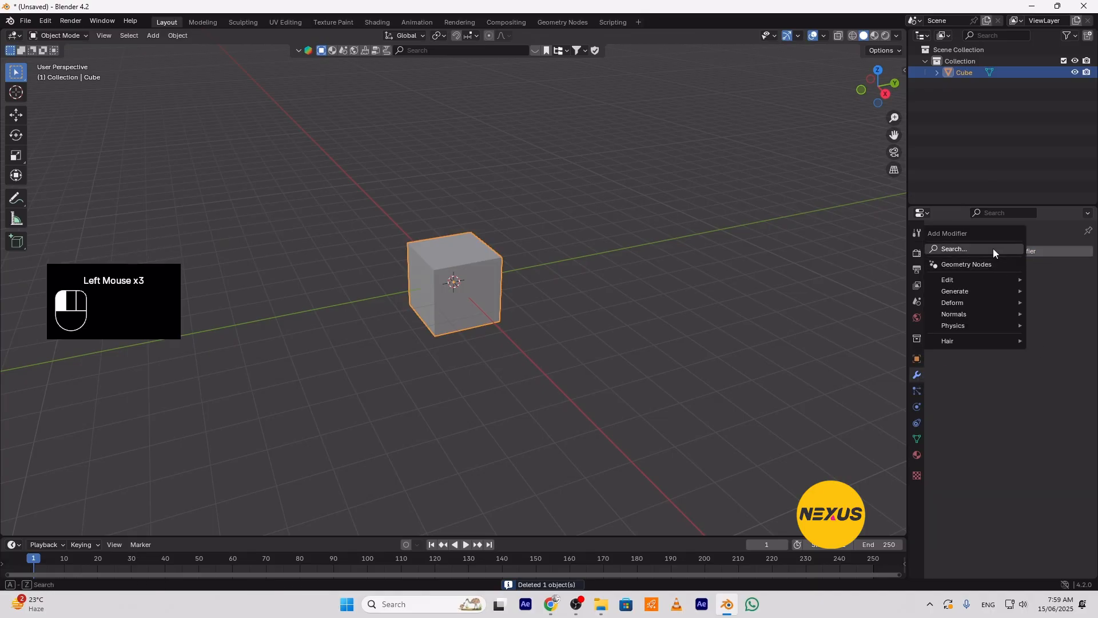
left_click(993, 248)
left_click(1030, 280)
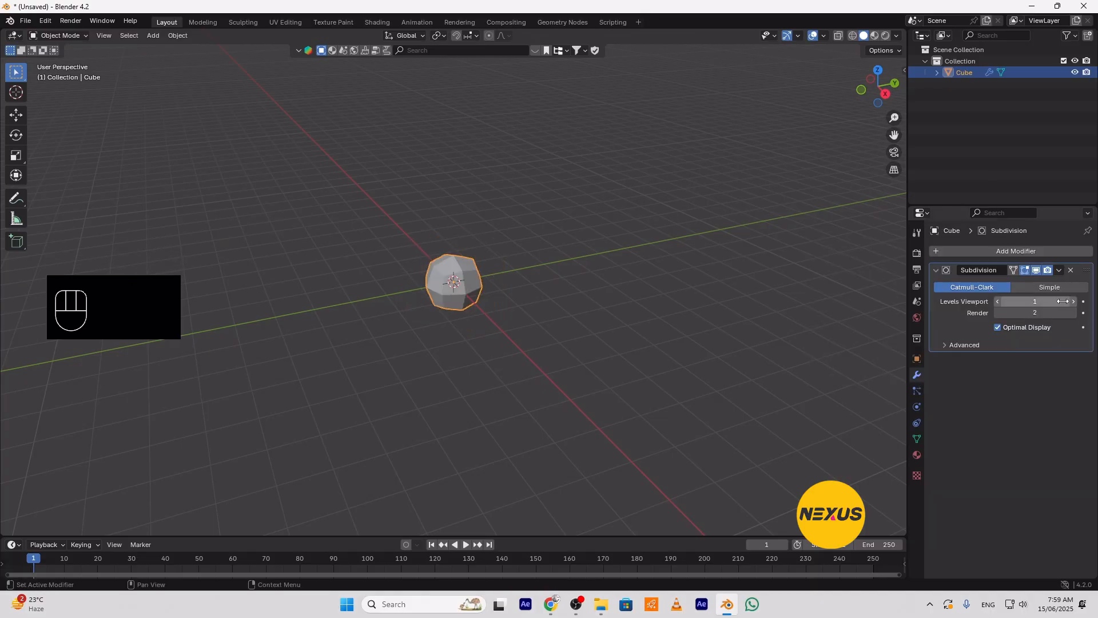
left_click(1071, 301)
left_click(1060, 270)
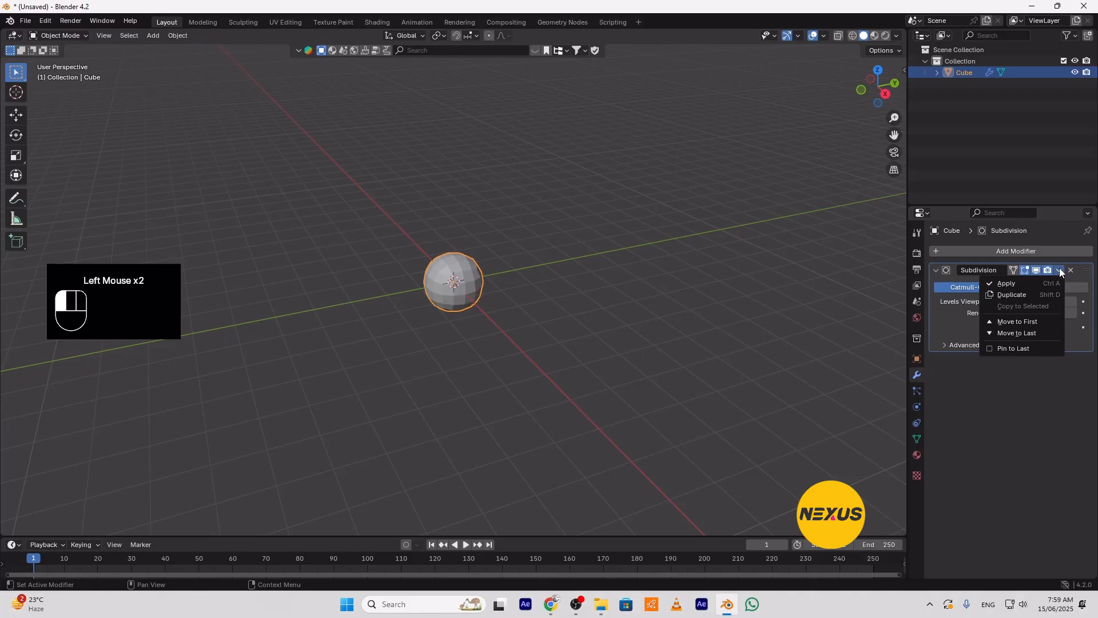
left_click(1033, 284)
With X-ray on in front view, delete the faces of the sphere's positive-X half and its lower half, leaving the upper negative-X quarter
key("KP_1")
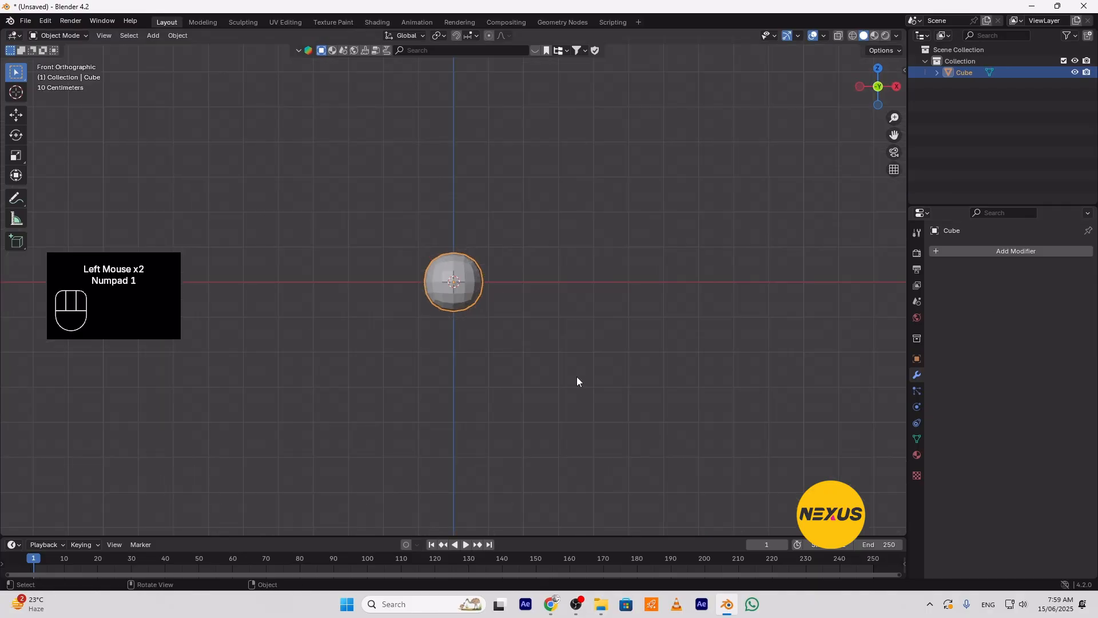
scroll(576, 377, "up", 2)
left_click(838, 36)
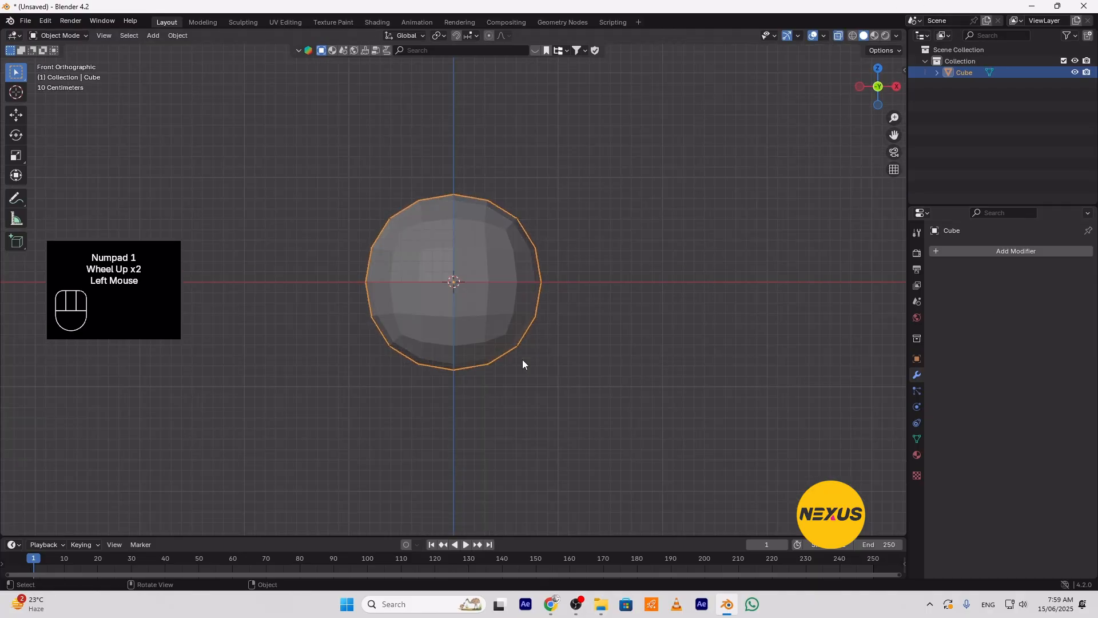
key("Tab")
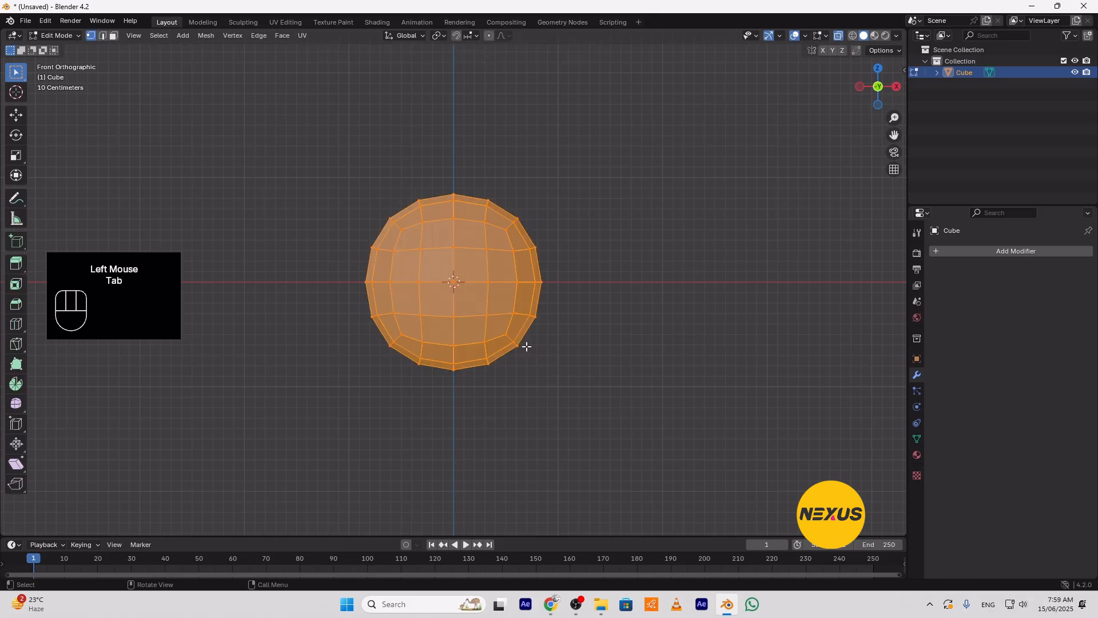
key("3")
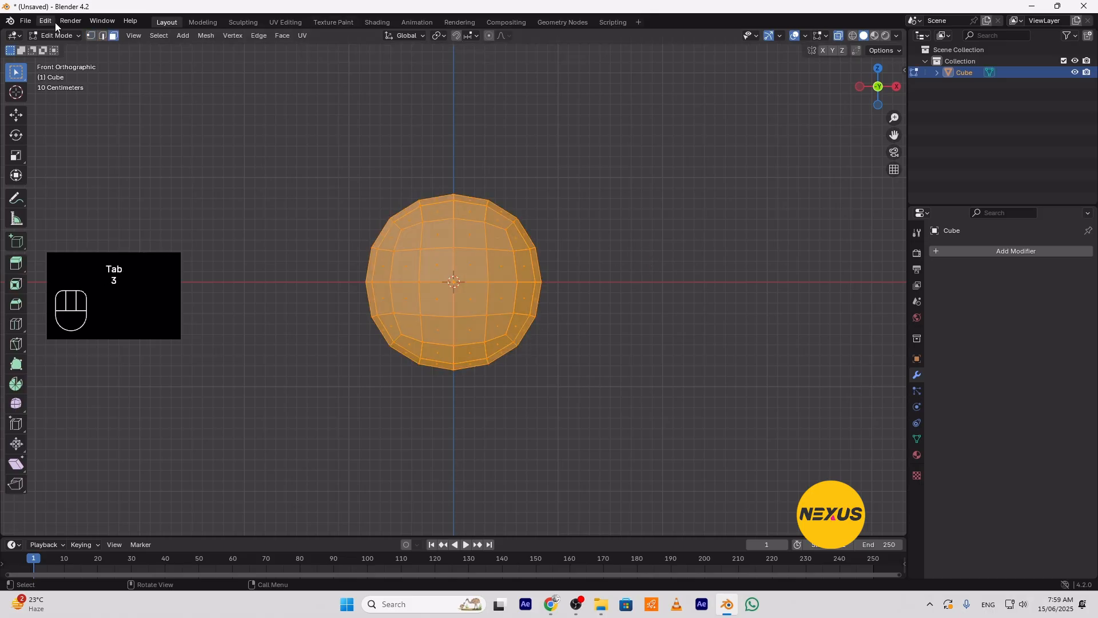
left_click_drag(619, 145, 465, 448)
left_click_drag(601, 428, 291, 284, "shift")
key("Delete")
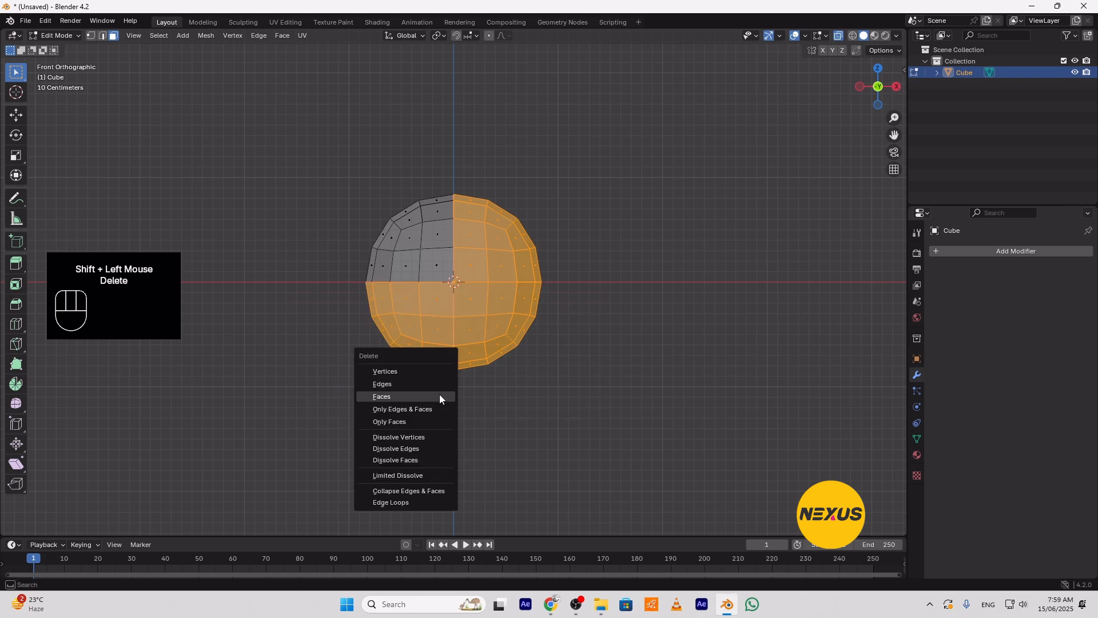
left_click(440, 394)
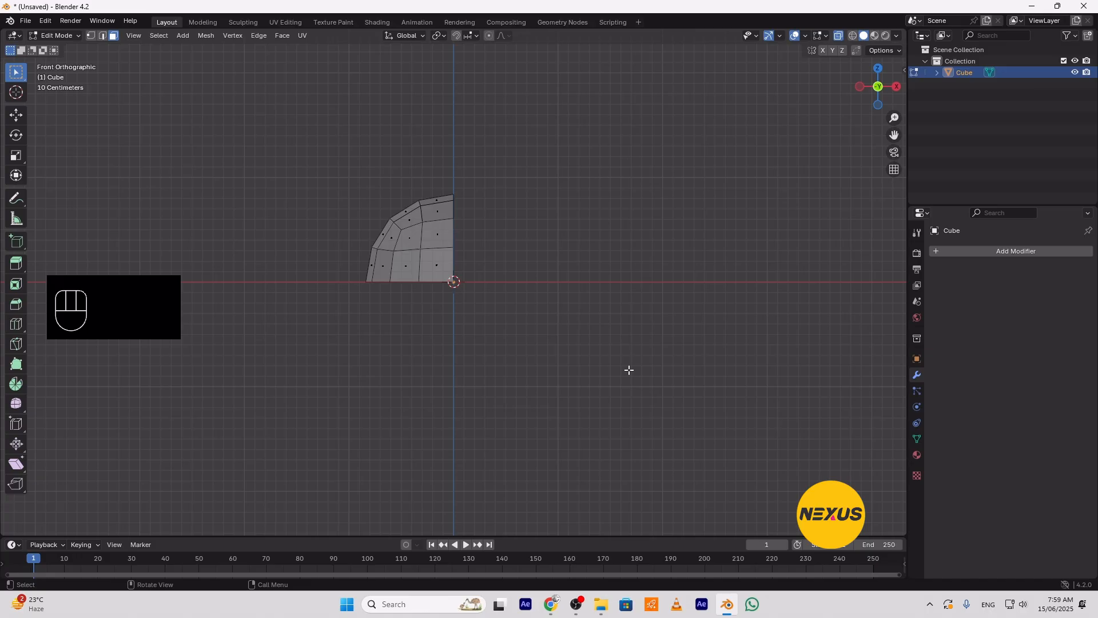
In right side view, delete the faces on the positive-Y half of the remaining mesh, leaving one eighth of the sphere
key("KP_3")
left_click_drag(633, 120, 461, 397)
key("Delete")
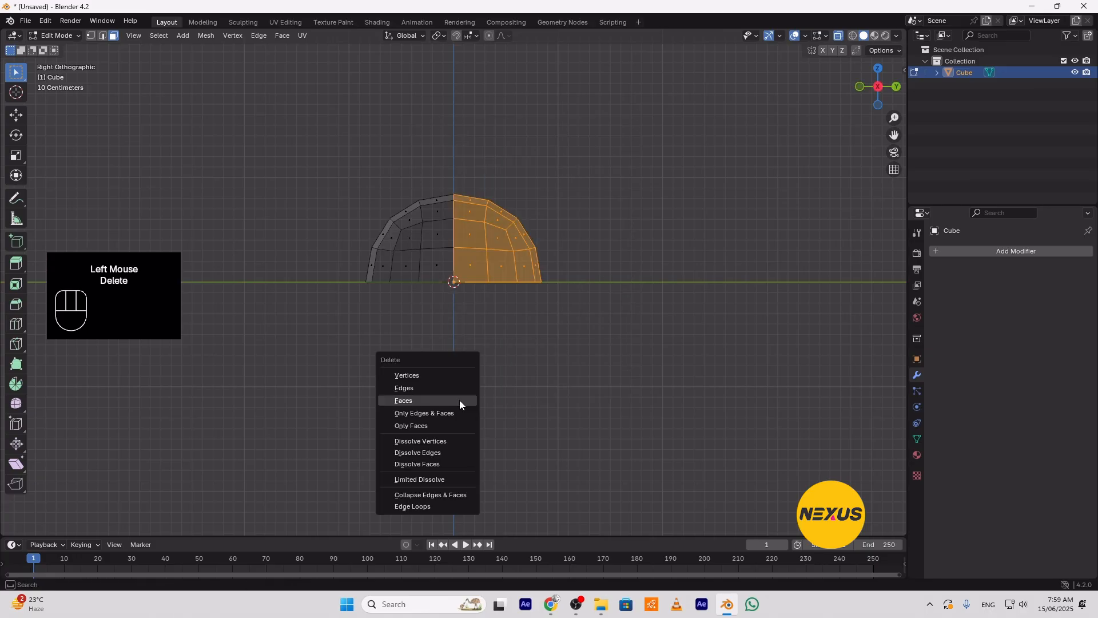
left_click(461, 400)
Turn X-ray off and connect two opposite corner vertices of the face above the three-face corner with a diagonal edge
middle_click_drag(486, 383, 306, 385)
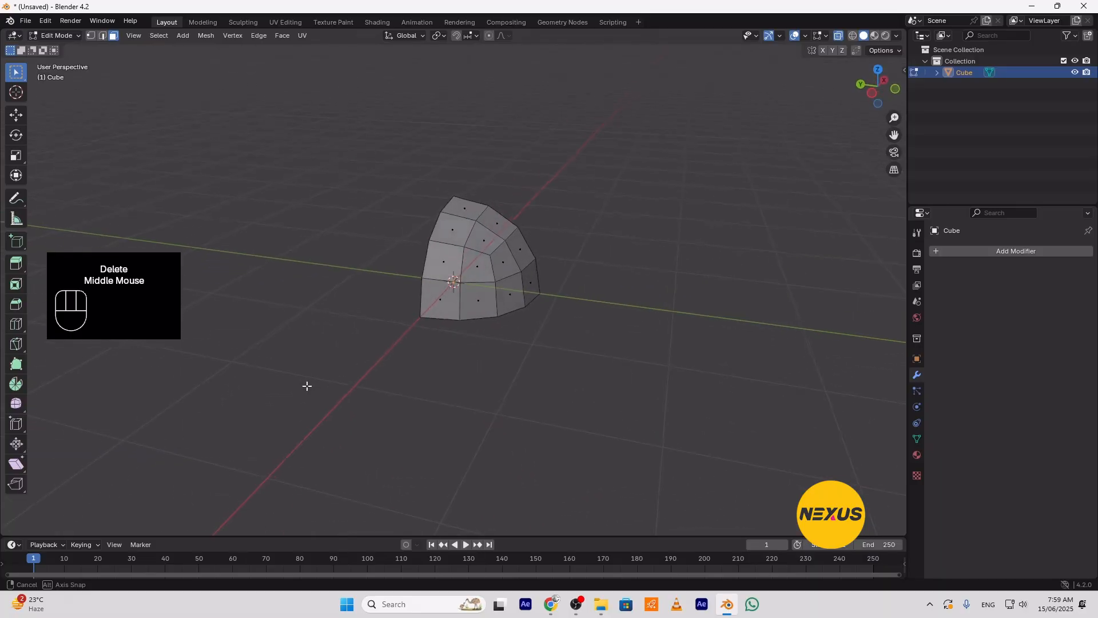
scroll(542, 244, "up", 3)
middle_click_drag(596, 262, 688, 224)
left_click(840, 35)
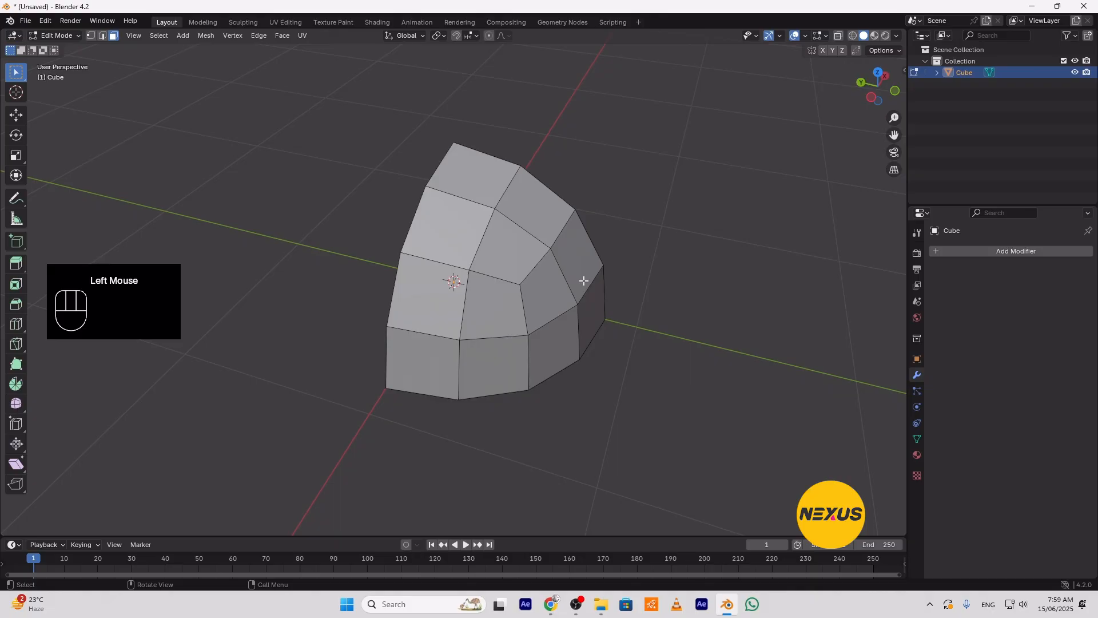
key("1")
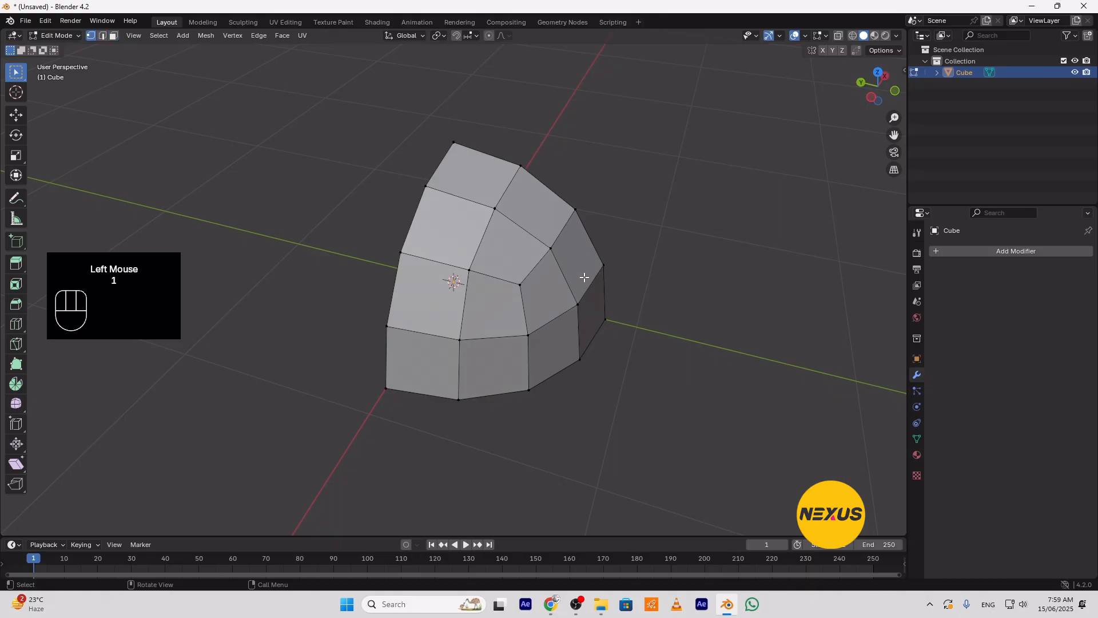
left_click(496, 208)
left_click(520, 284, "ctrl+shift")
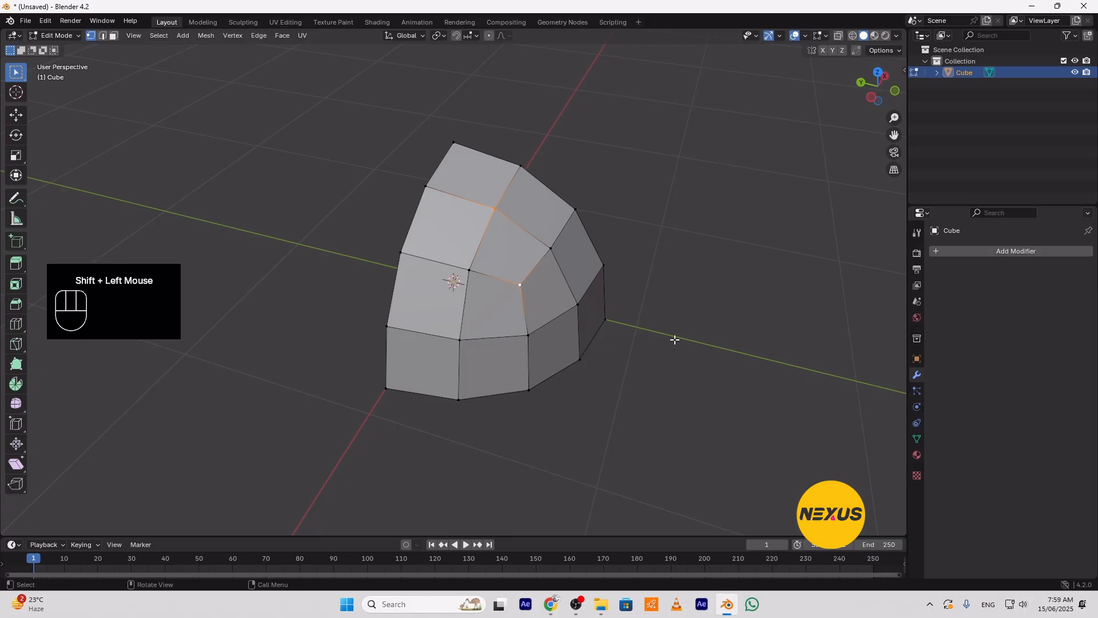
key("j")
Knife-cut the neighbouring upper face from the diagonal's top vertex to the middle of that face's outer boundary edge
key("k")
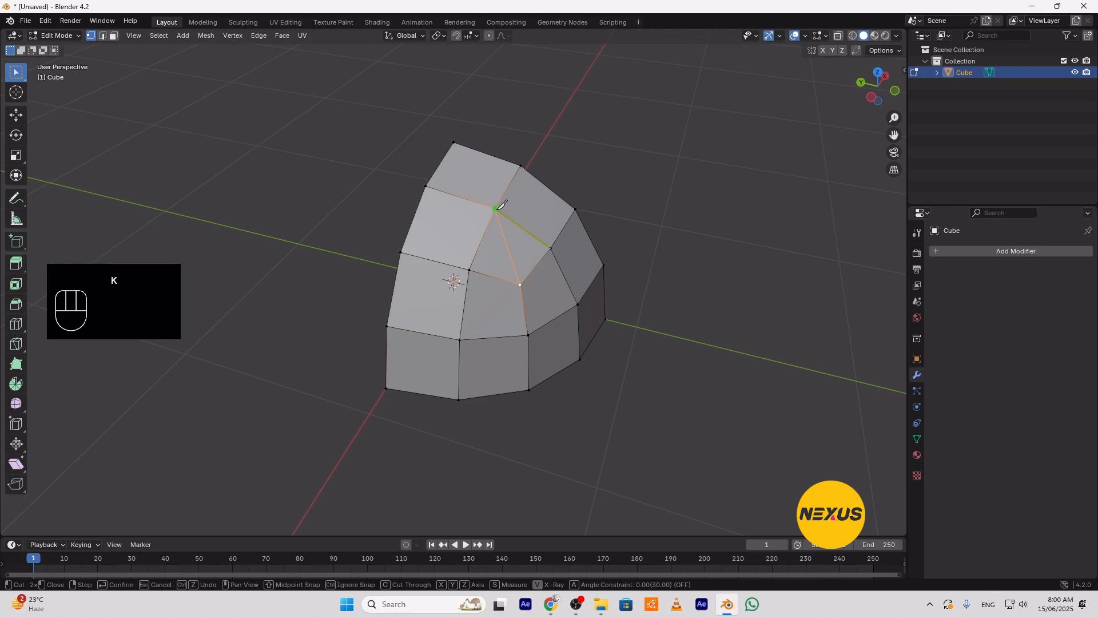
left_click(496, 207)
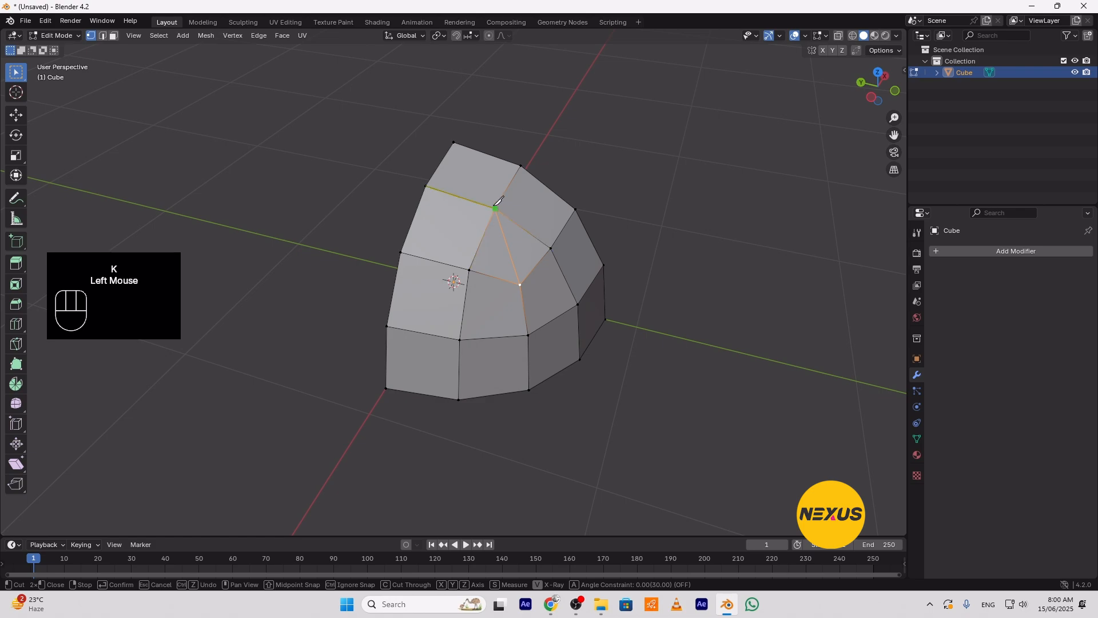
left_click(439, 166)
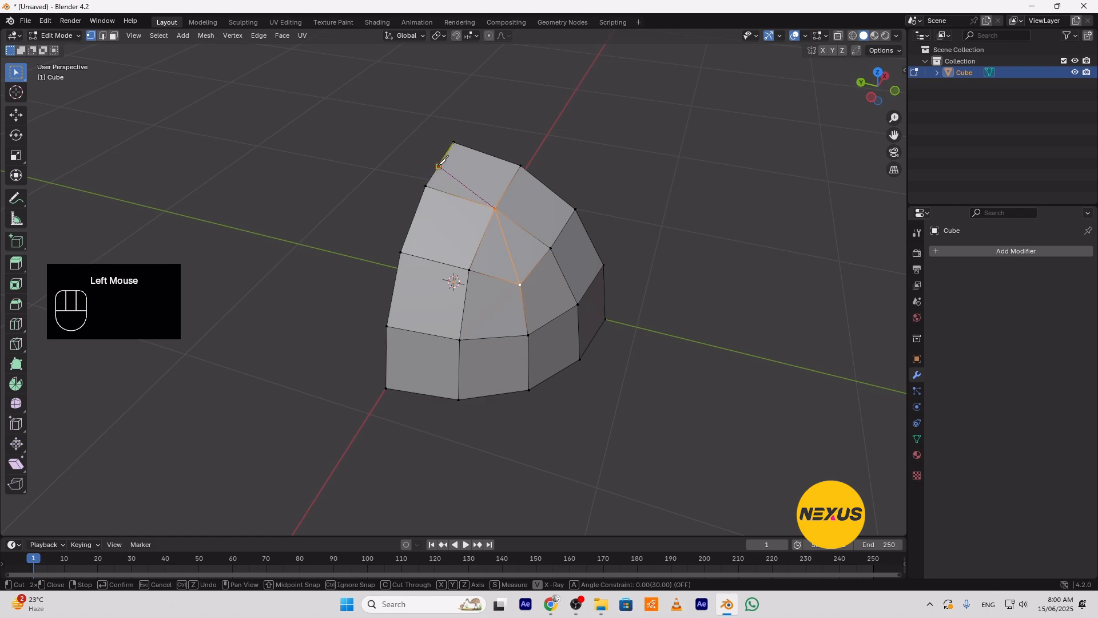
key("Return")
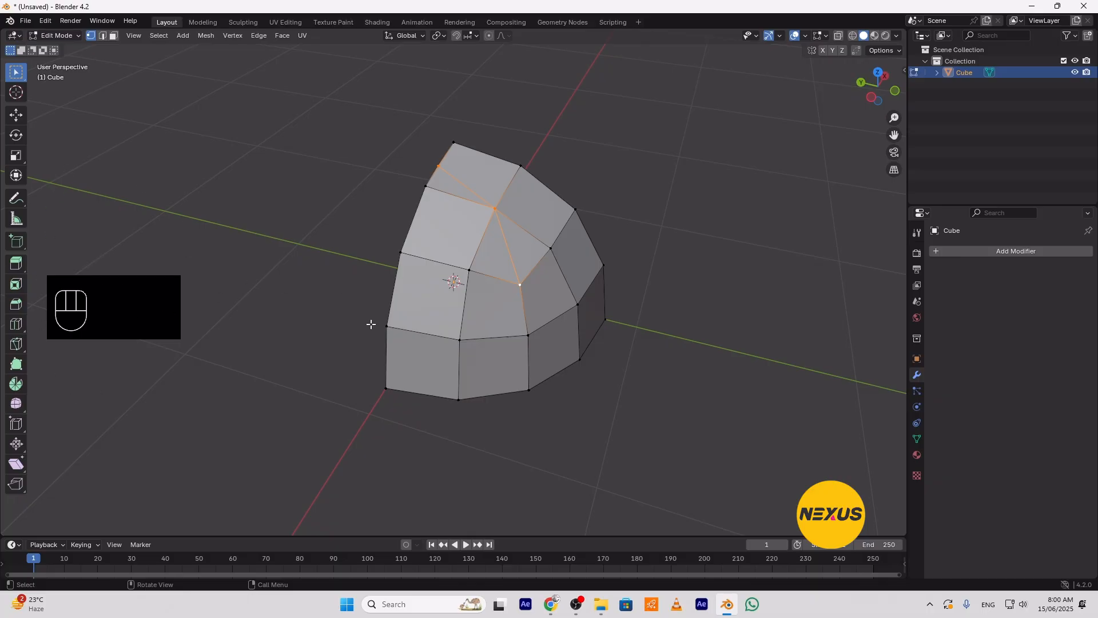
Return to Object Mode, add a Mirror modifier on the X, Y and Z axes with Clipping enabled, and apply it
middle_click_drag(617, 327, 600, 342)
key("Tab")
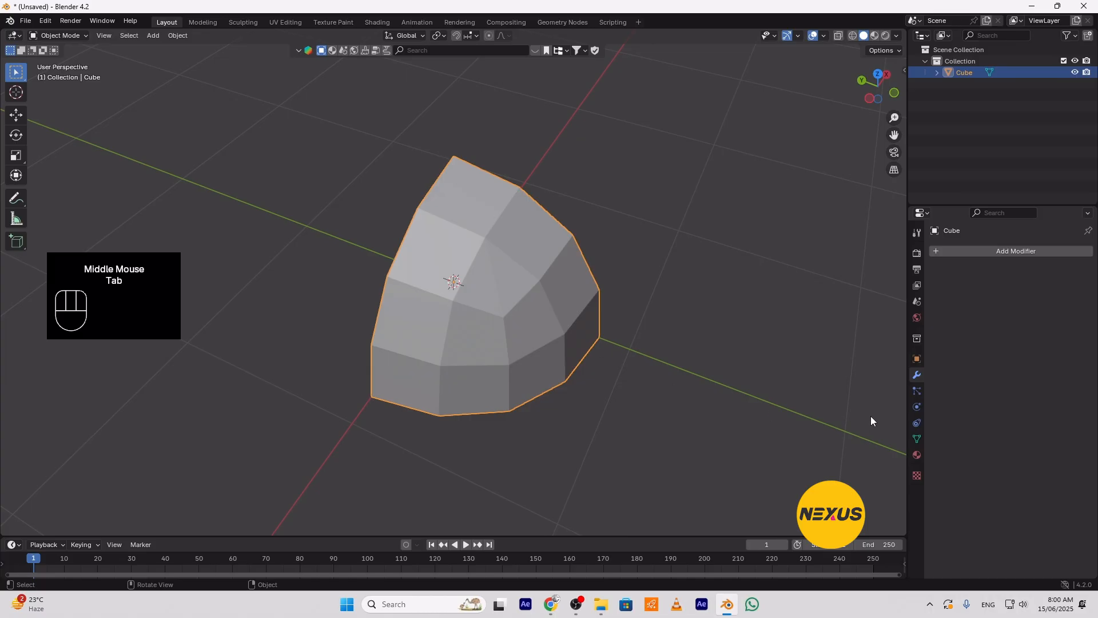
left_click(916, 377)
left_click(969, 252)
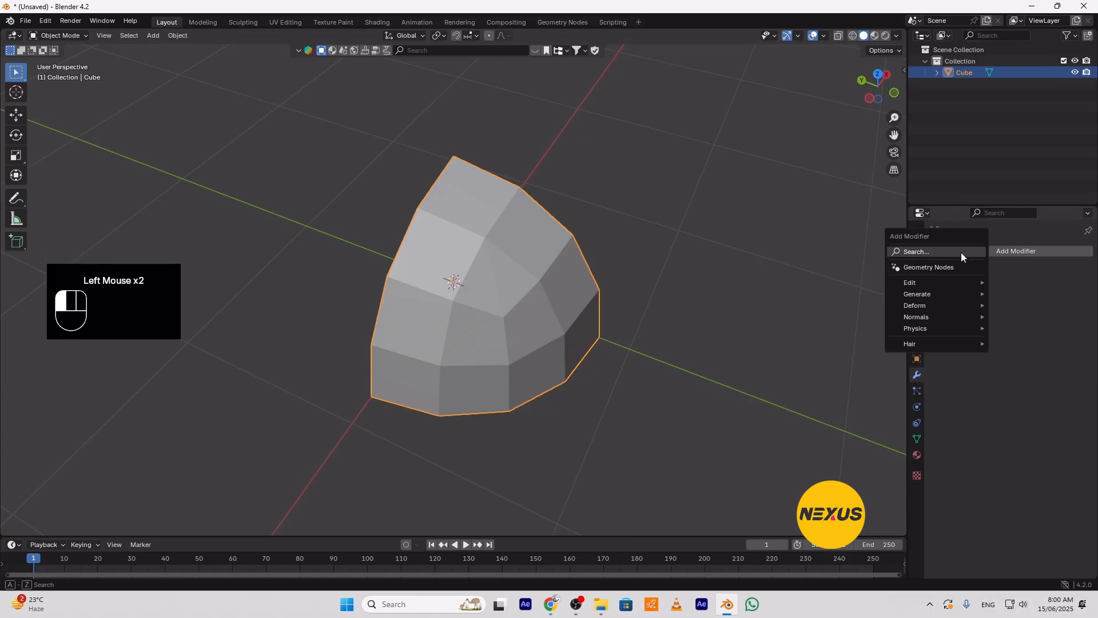
left_click(961, 252)
left_click(912, 286)
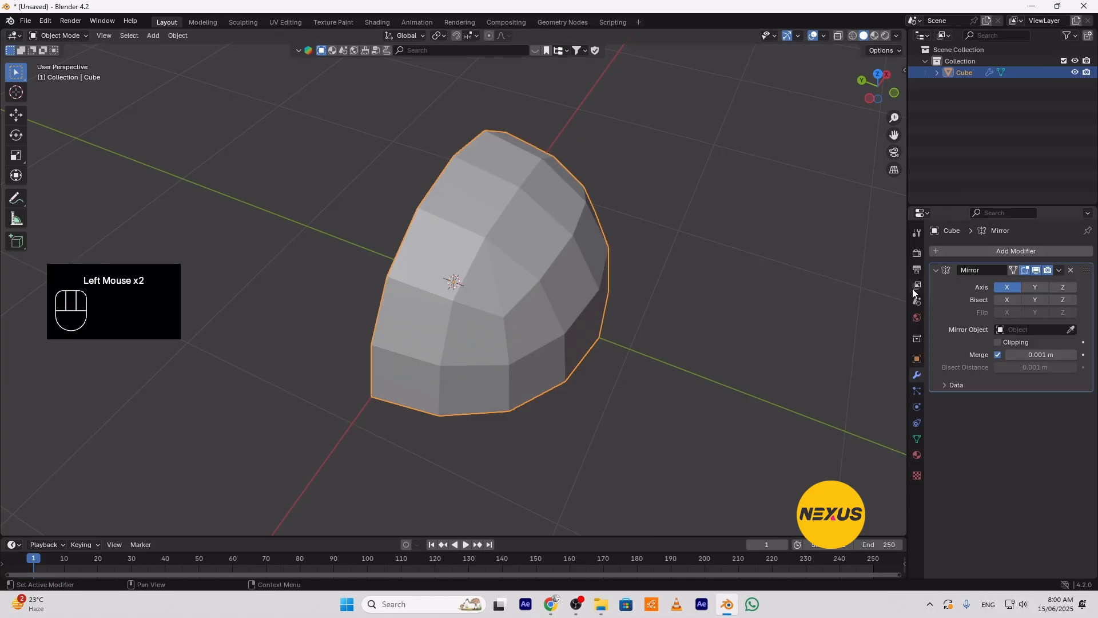
left_click(1035, 289)
left_click(1065, 288)
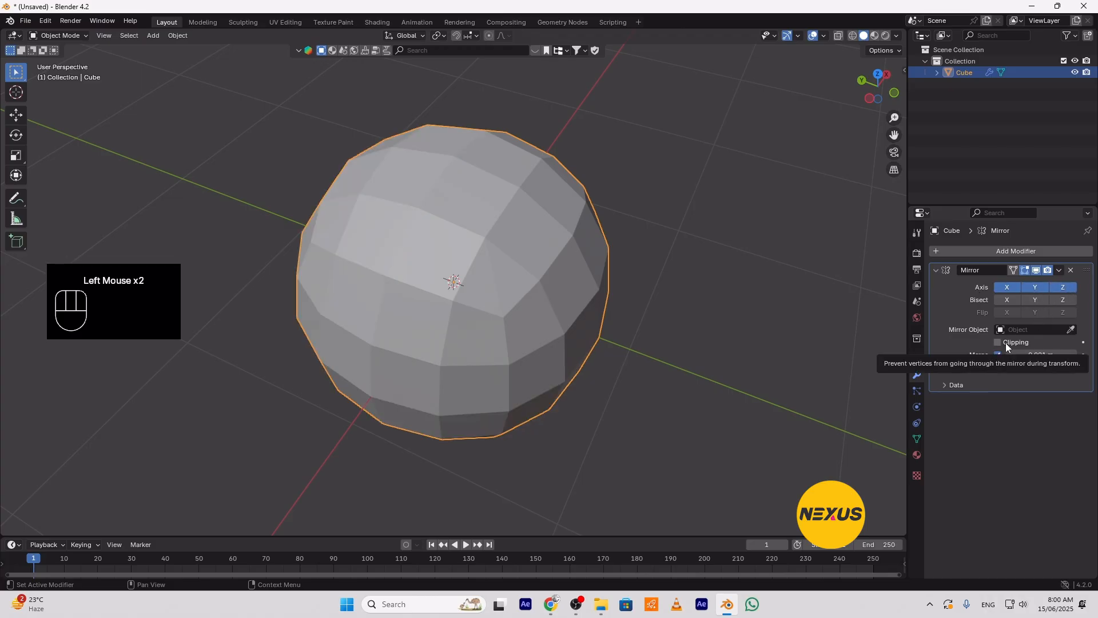
left_click(1005, 342)
left_click(1060, 271)
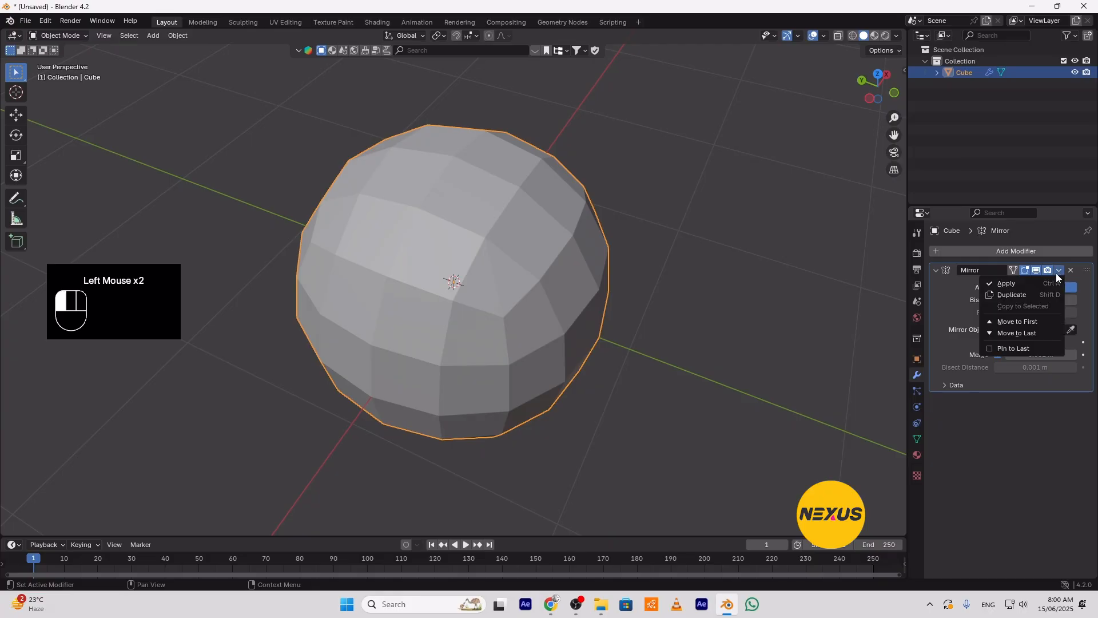
left_click(1044, 282)
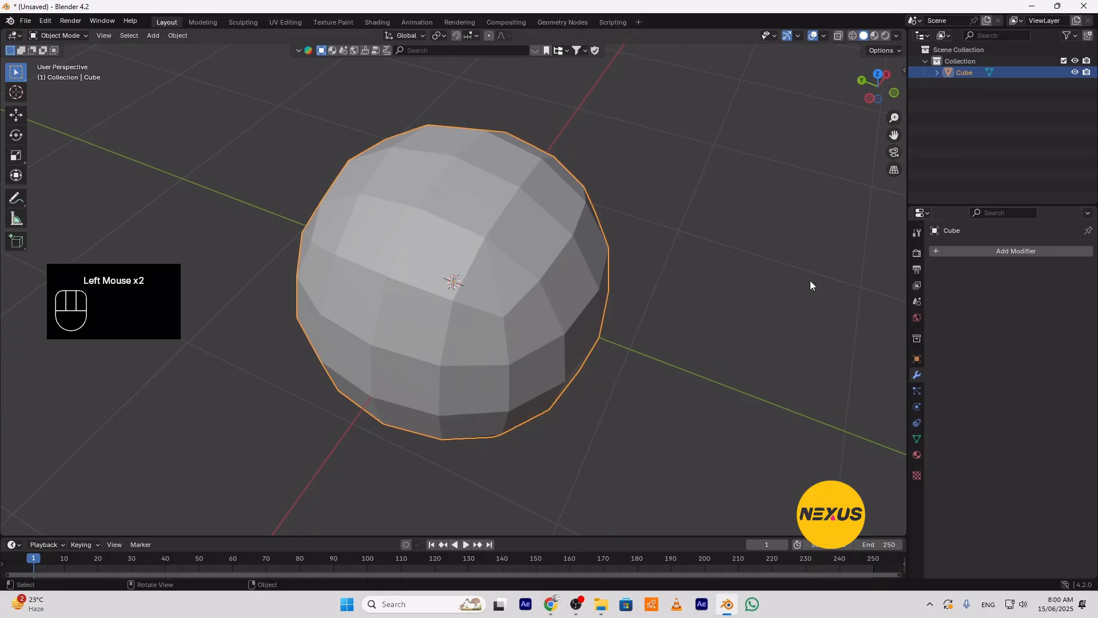
Add a Subdivision Surface modifier with viewport level 1 to the mirrored sphere and apply it
middle_click_drag(406, 271, 547, 334)
key("Tab")
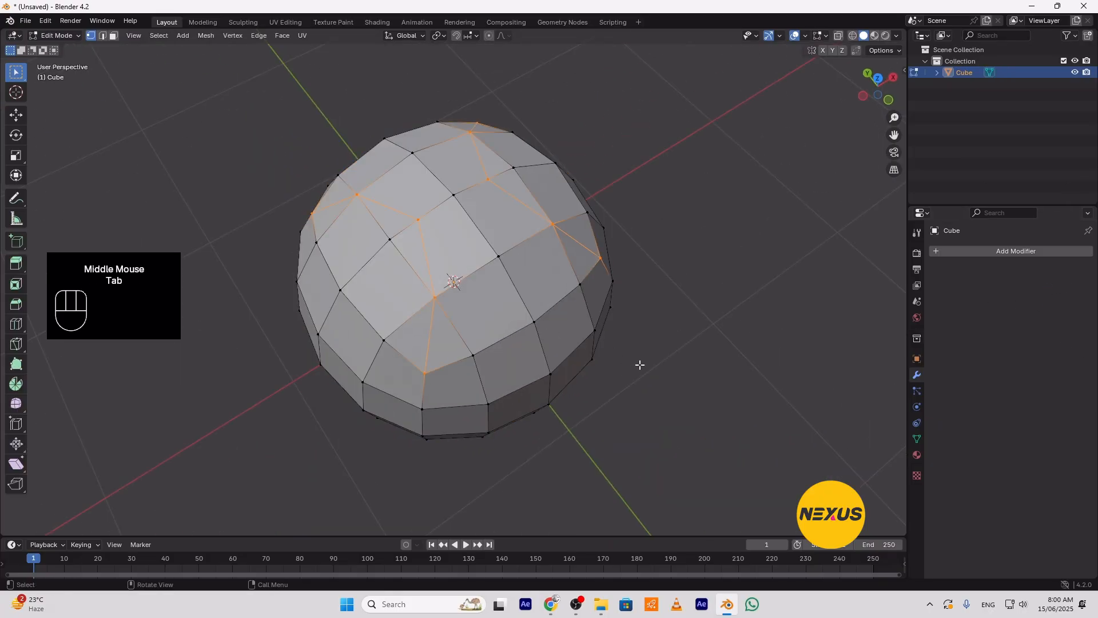
middle_click_drag(640, 363, 623, 331)
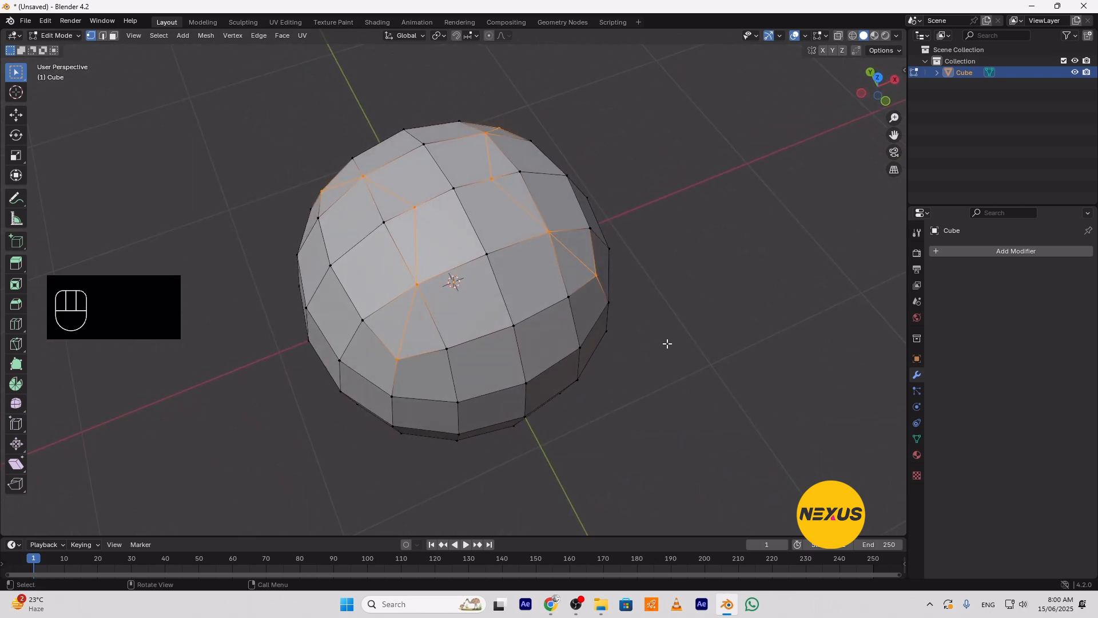
key("Tab")
left_click(990, 250)
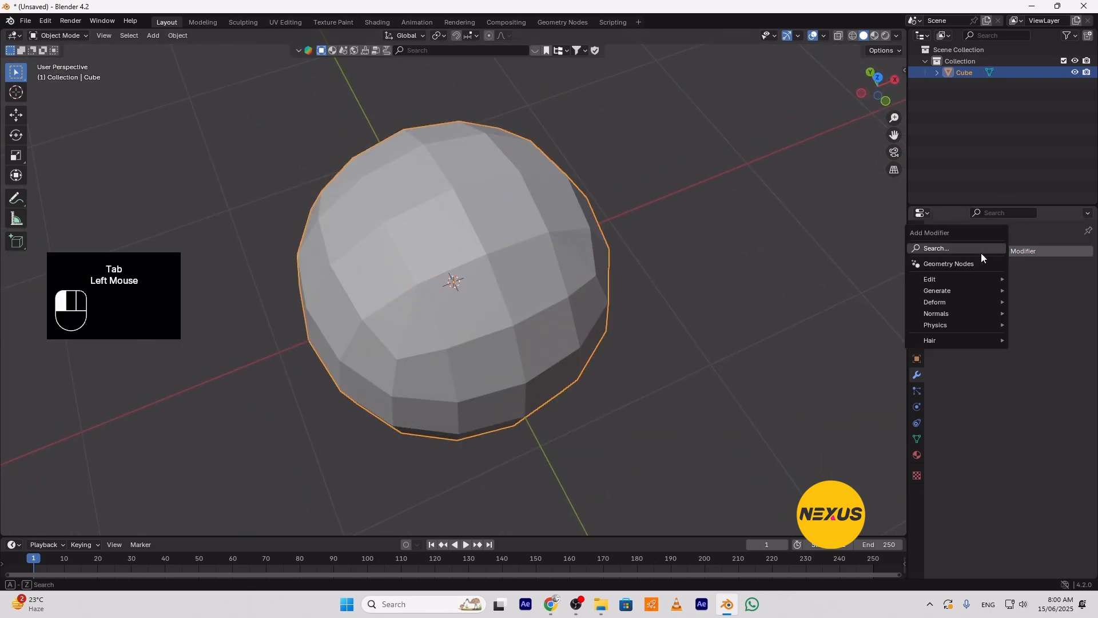
left_click(980, 252)
left_click(972, 283)
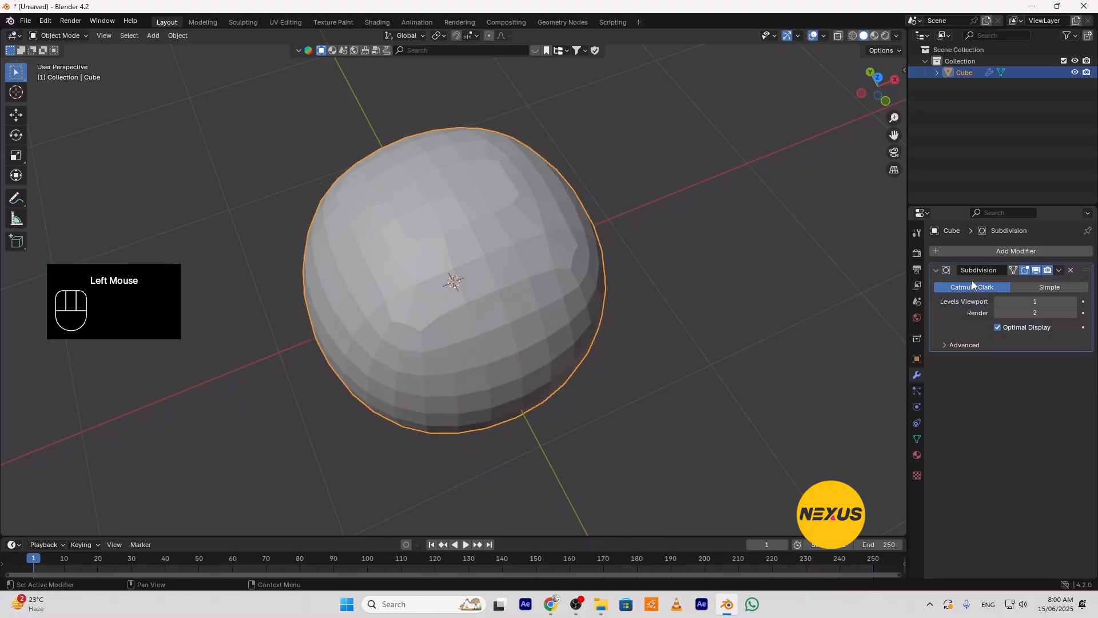
left_click(1059, 270)
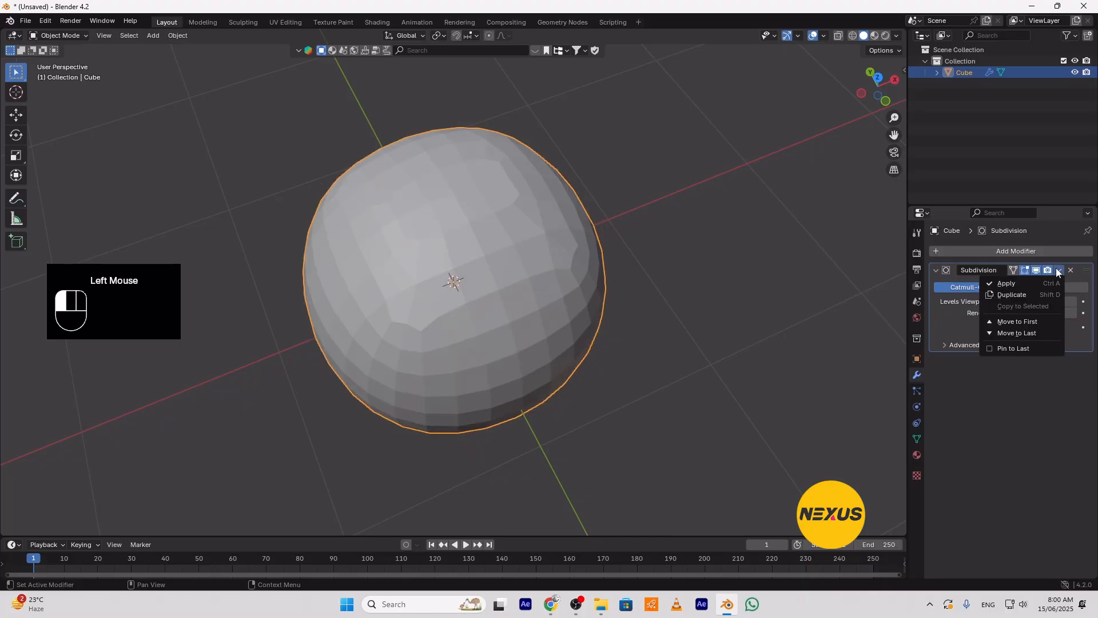
left_click(1038, 279)
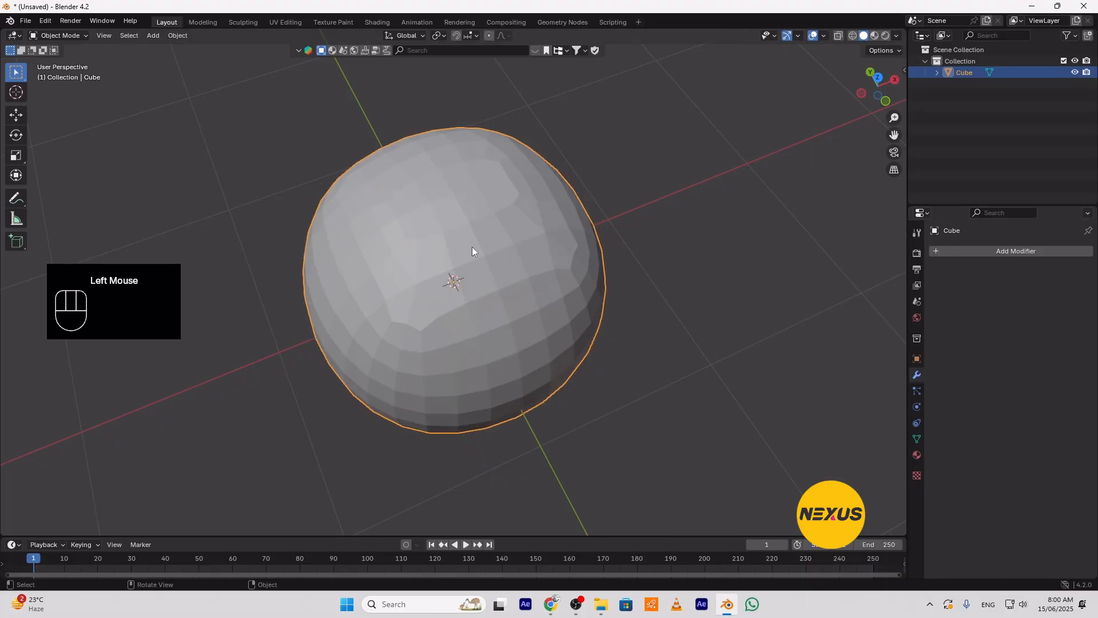
In Edit Mode, select the whole mesh and apply To Sphere with a factor of 1
key("Tab")
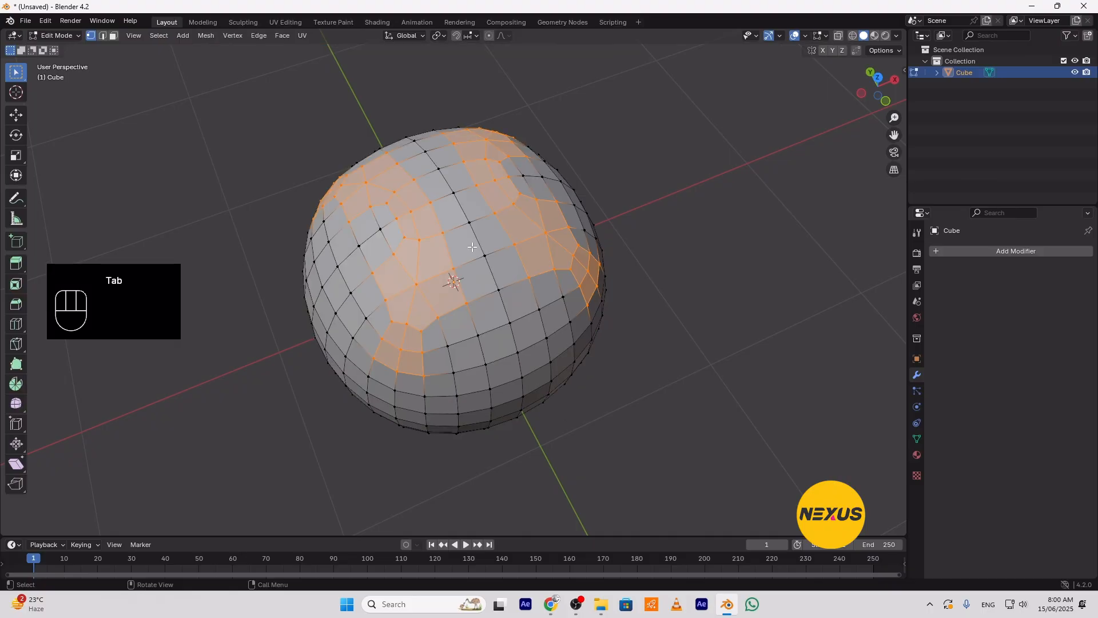
key("KP_1")
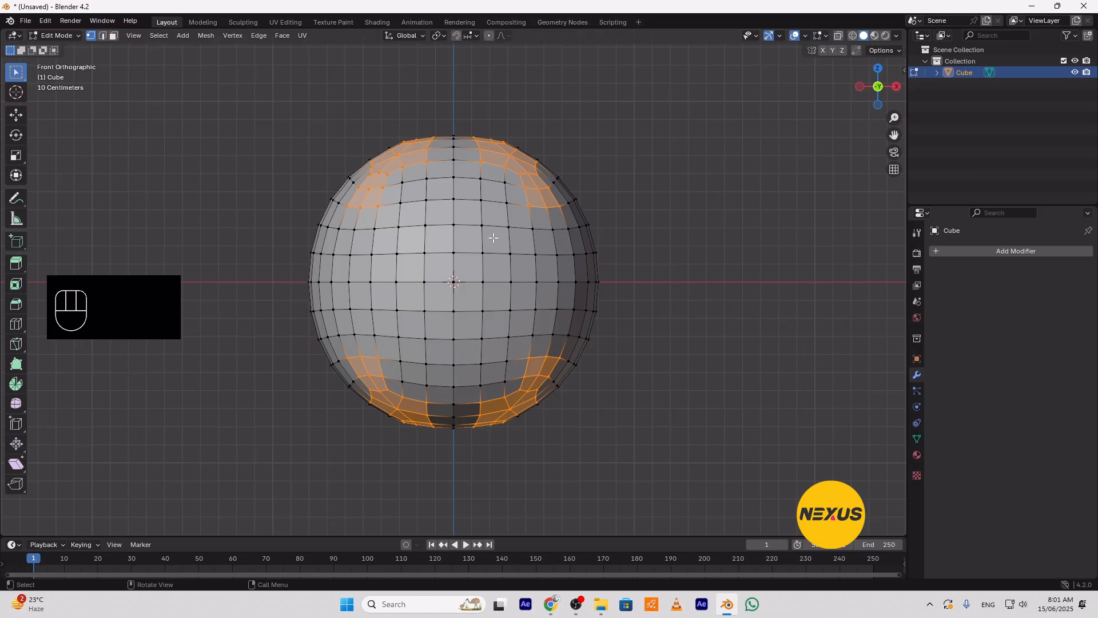
key("a")
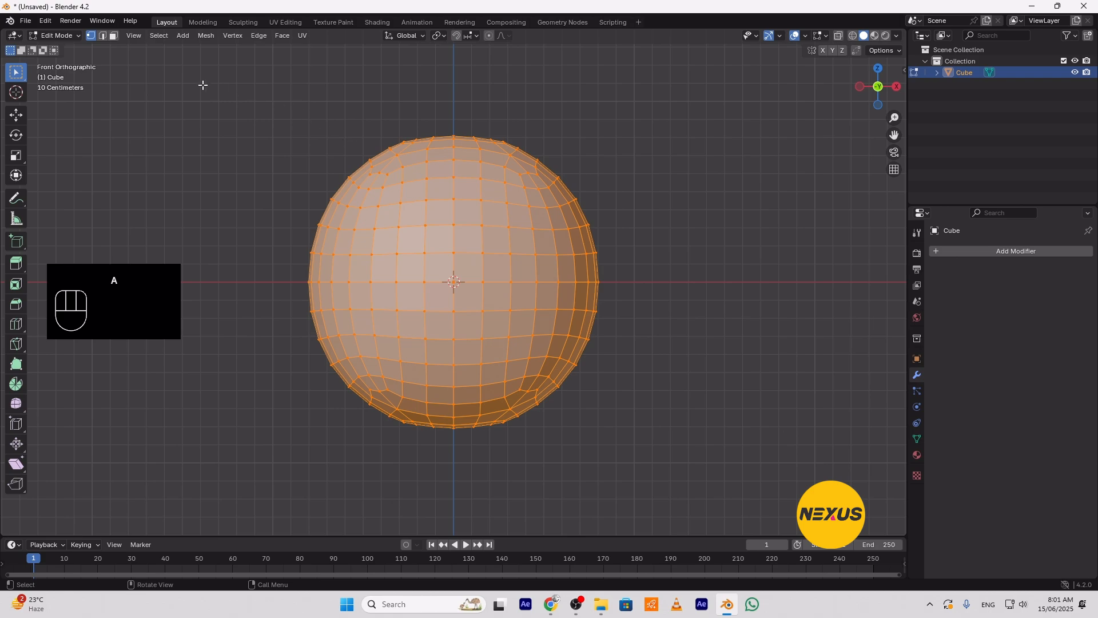
left_click(205, 36)
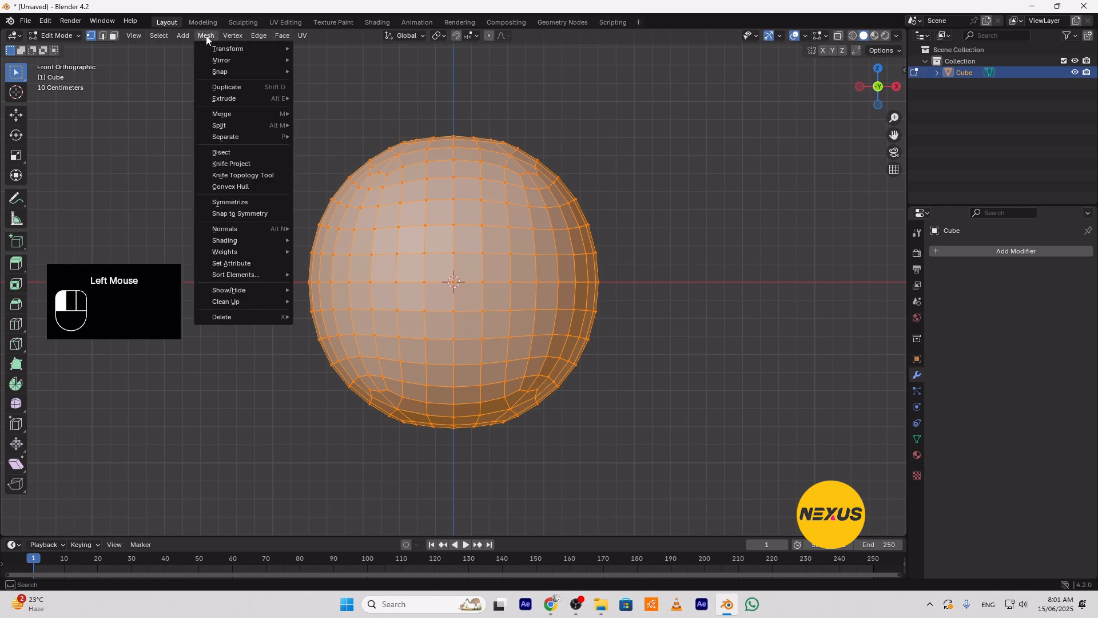
mouse_move(212, 48)
left_click(336, 87)
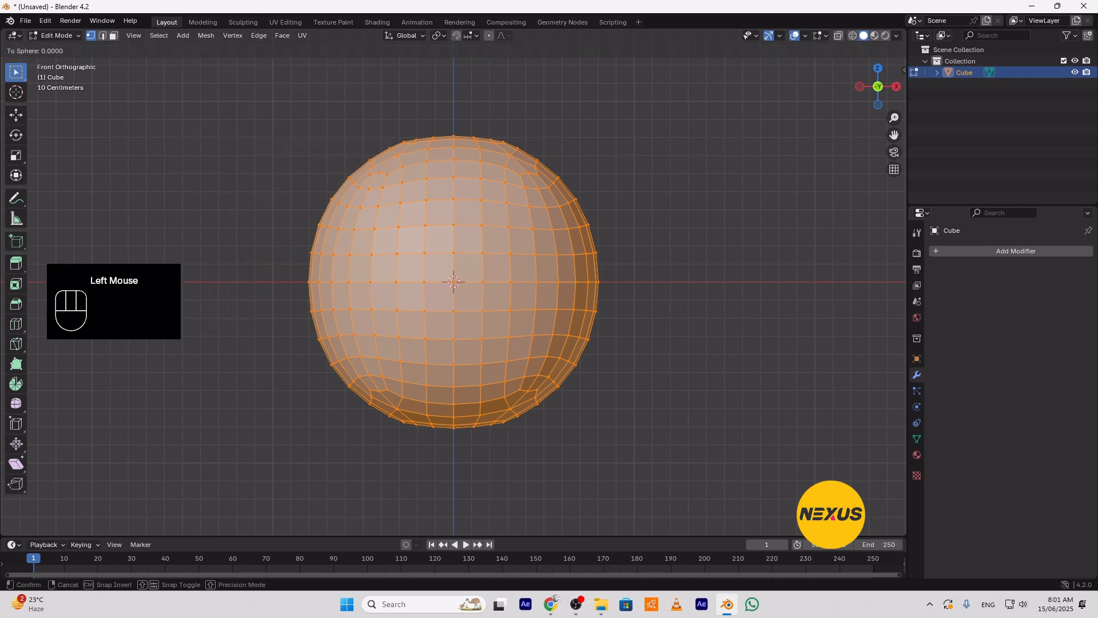
left_click(290, 133)
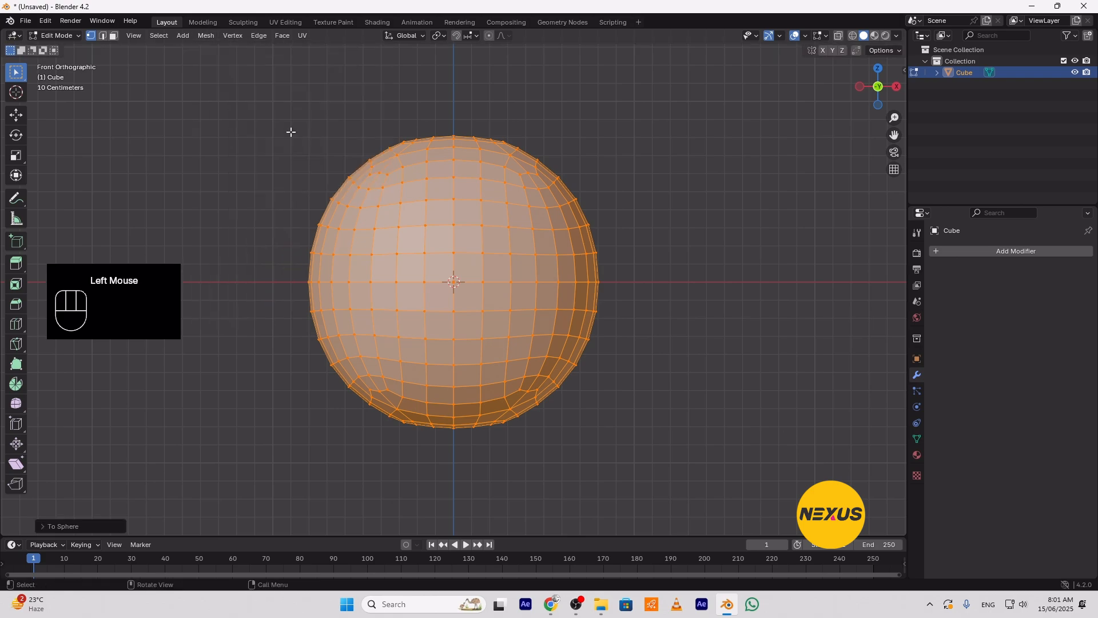
left_click(78, 524)
left_click(146, 496)
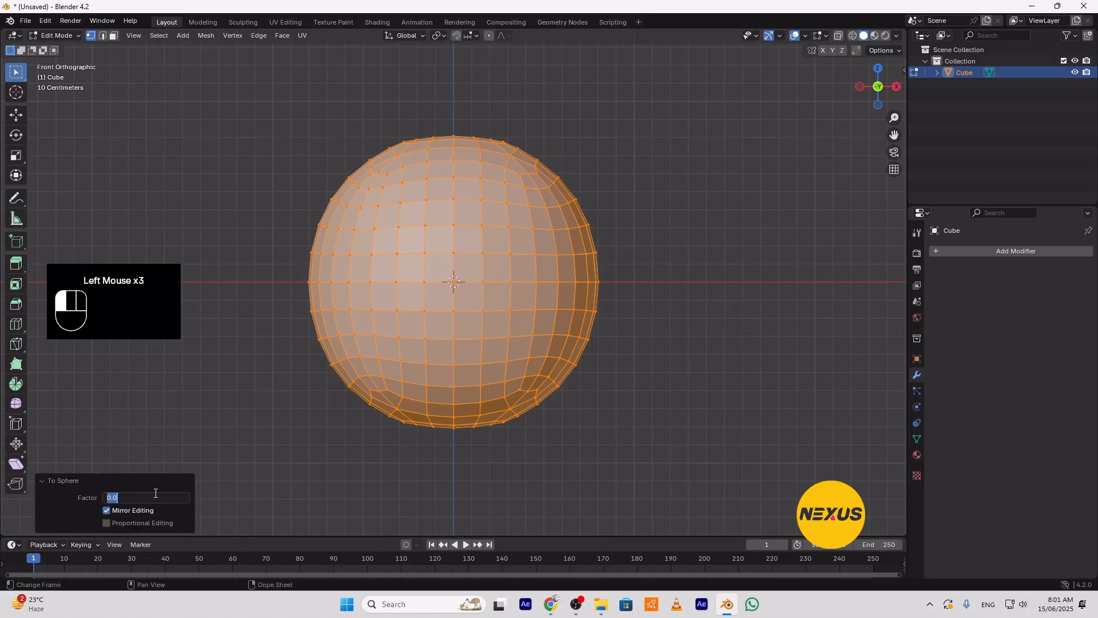
type("1")
key("Return")
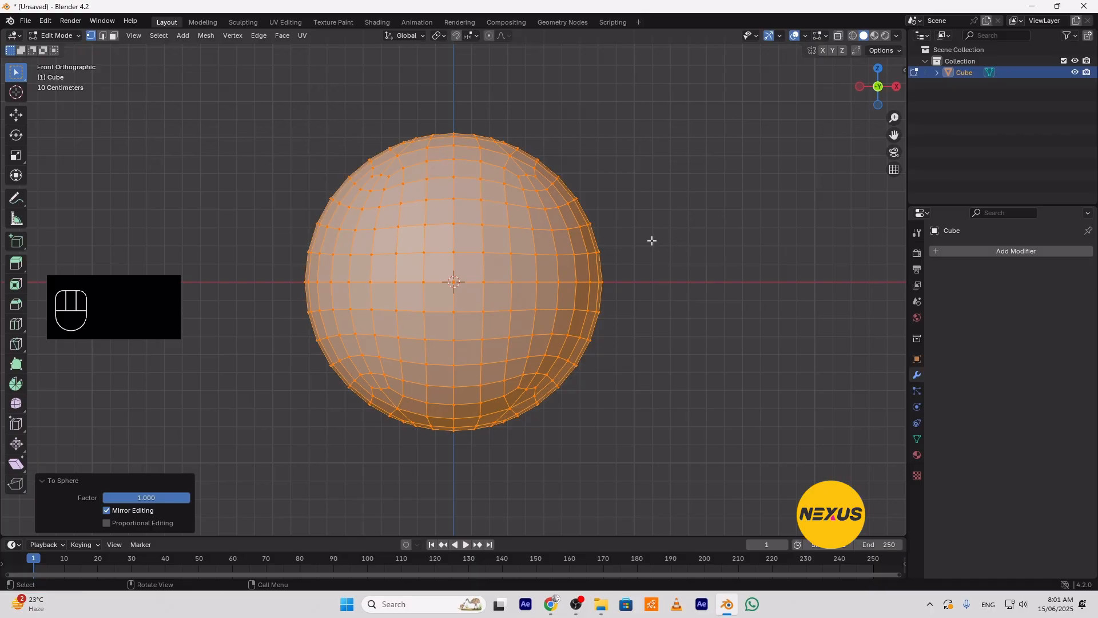
In edge select mode, select the connected edge loops forming the curved seam on one side of the ball
middle_click_drag(649, 242, 605, 309)
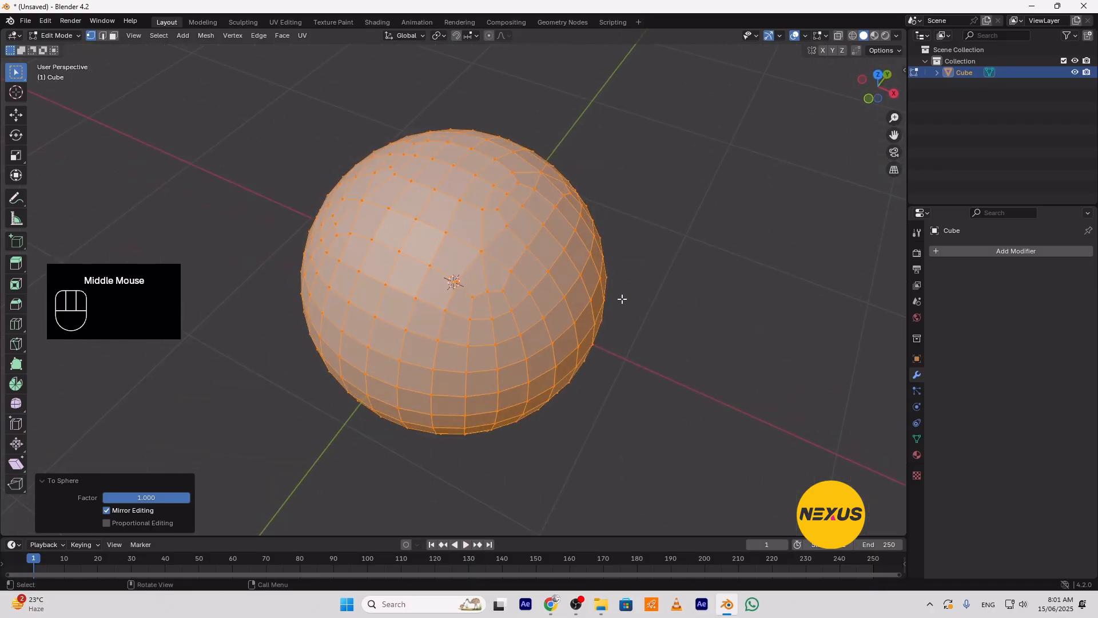
key("2")
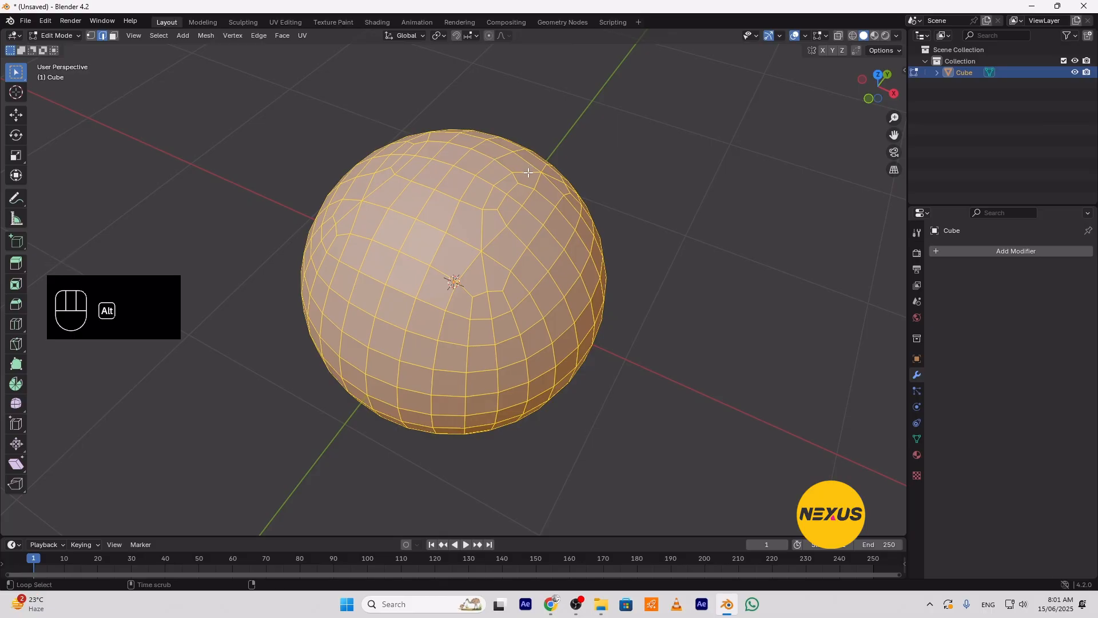
left_click(528, 172, "alt")
scroll(554, 202, "up", 6, "alt")
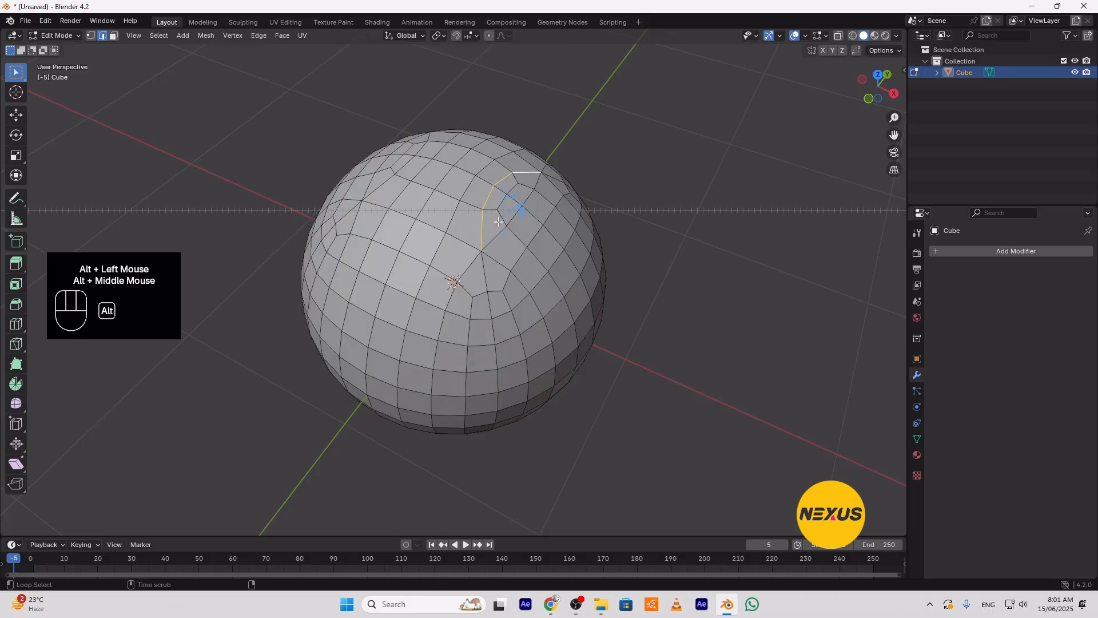
left_click(558, 178, "alt+shift")
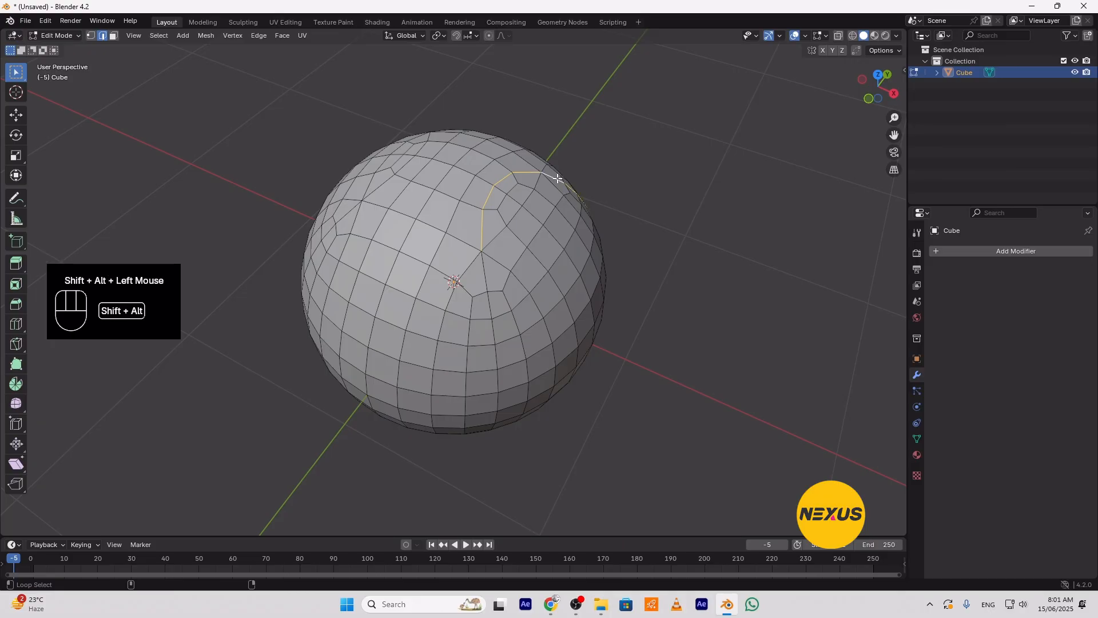
left_click(480, 275, "alt+shift")
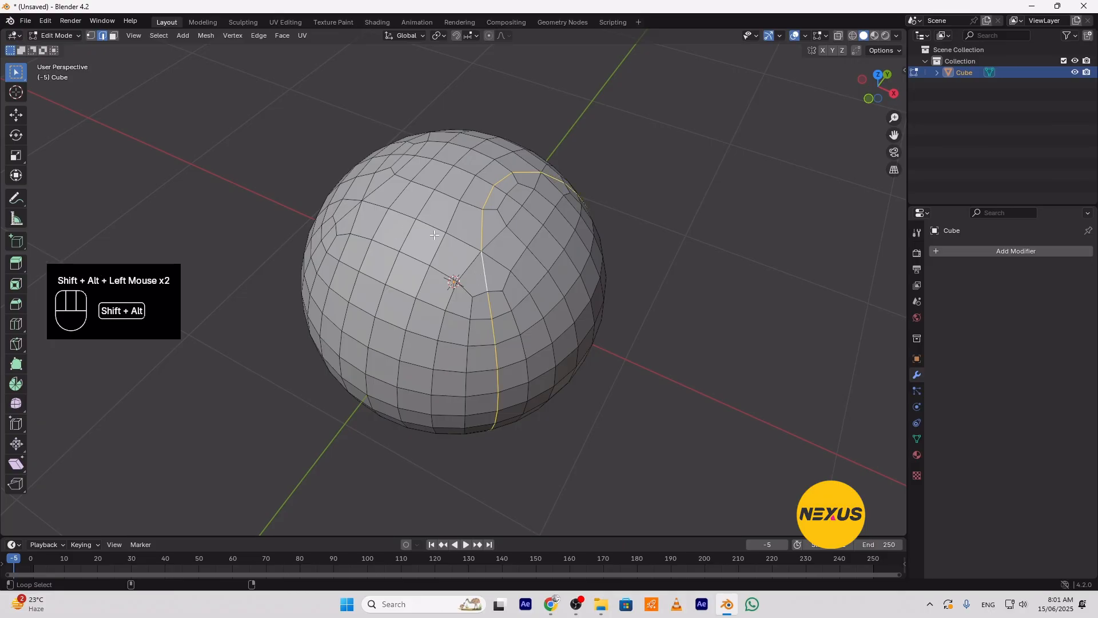
Add the two full edge loops crossing at the ball's top and segments of the opposite curved seam to the selection
left_click(410, 227, "alt+shift")
left_click(444, 162, "alt+shift")
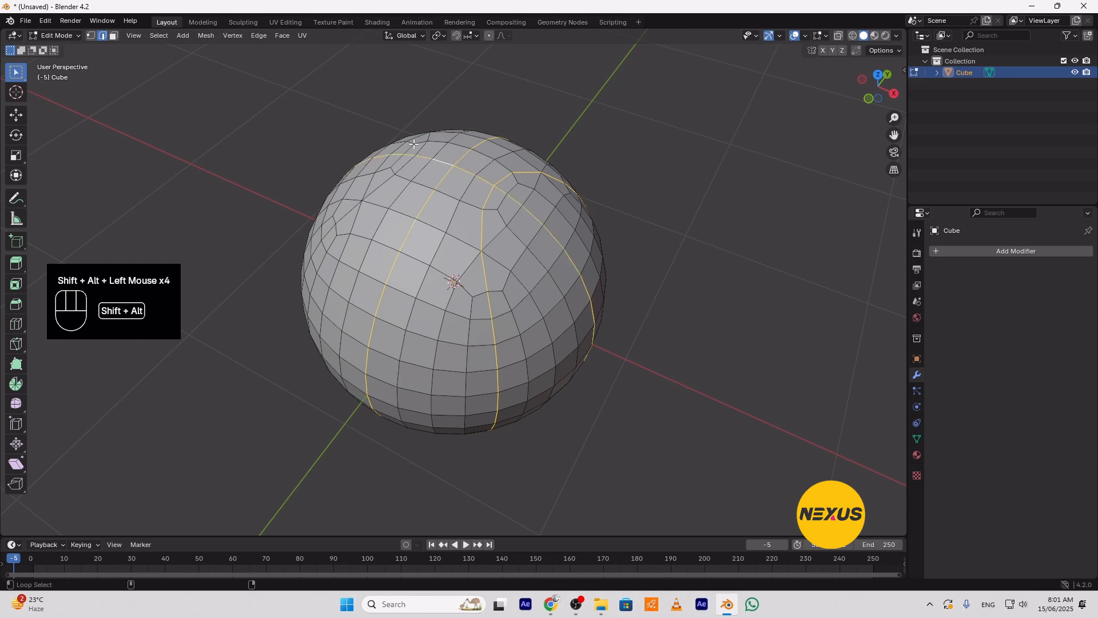
left_click(422, 145, "alt+shift")
left_click(356, 204, "alt+shift")
Add the remaining curved seam segments on the far side and underside to the selection, and check all loops in X-ray
middle_click_drag(356, 204, 358, 220)
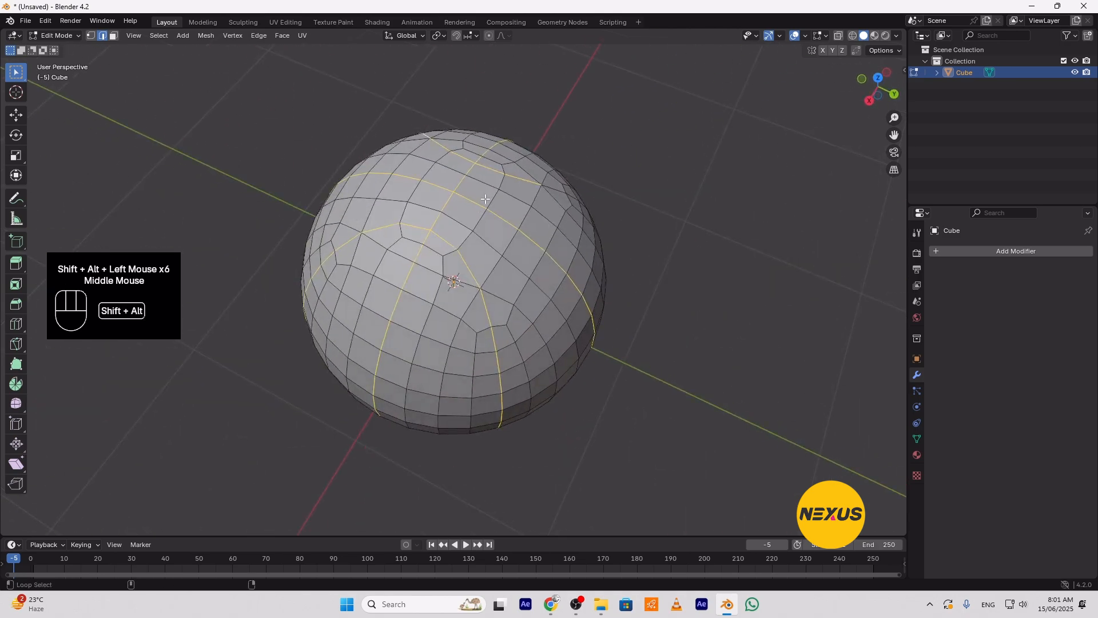
left_click(556, 192, "alt+shift")
middle_click_drag(620, 361, 642, 166)
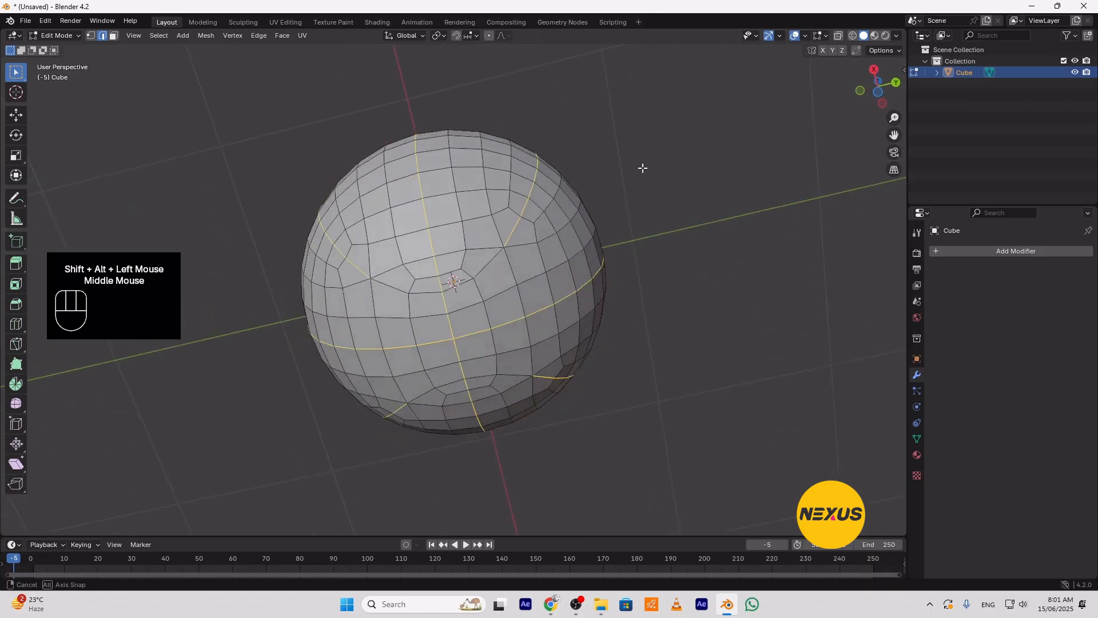
left_click(487, 262, "alt+shift")
left_click(487, 389, "alt+shift")
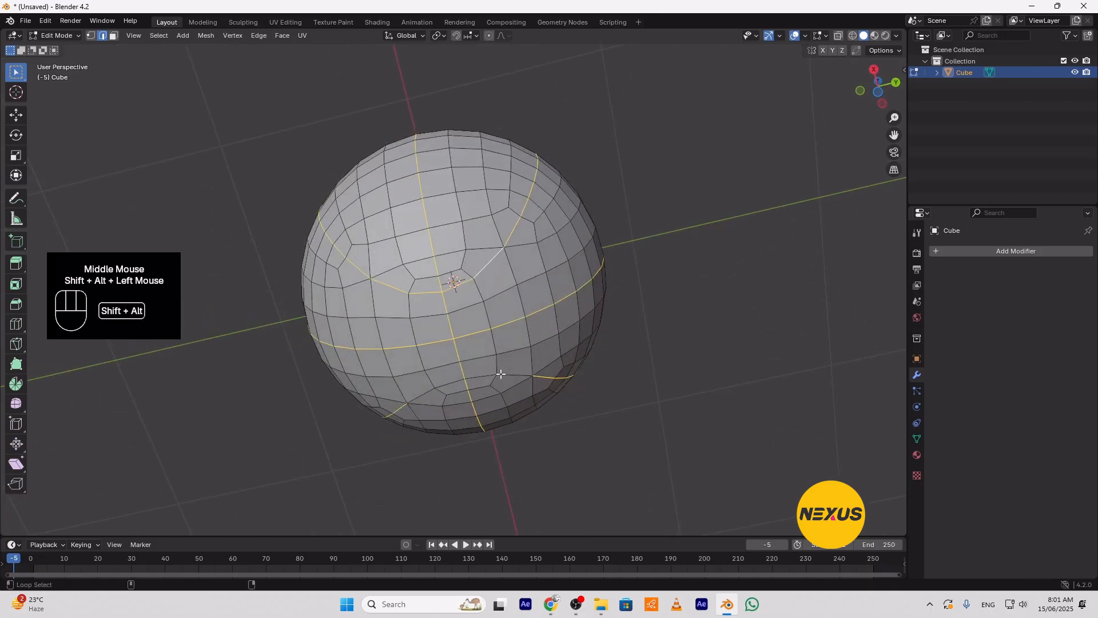
middle_click_drag(575, 289, 534, 471)
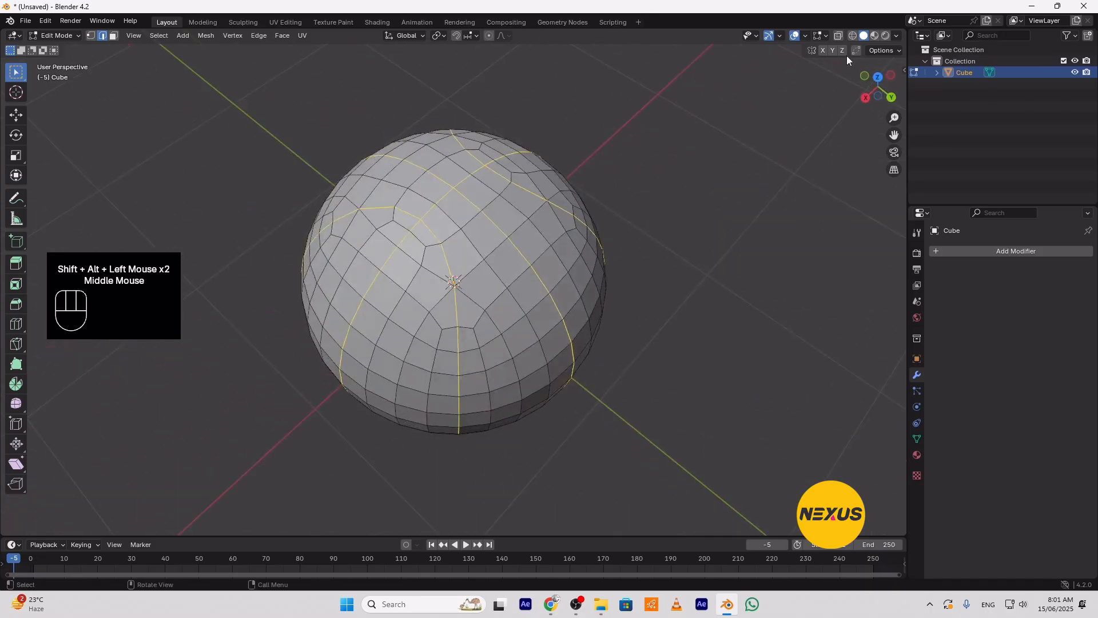
left_click(839, 36)
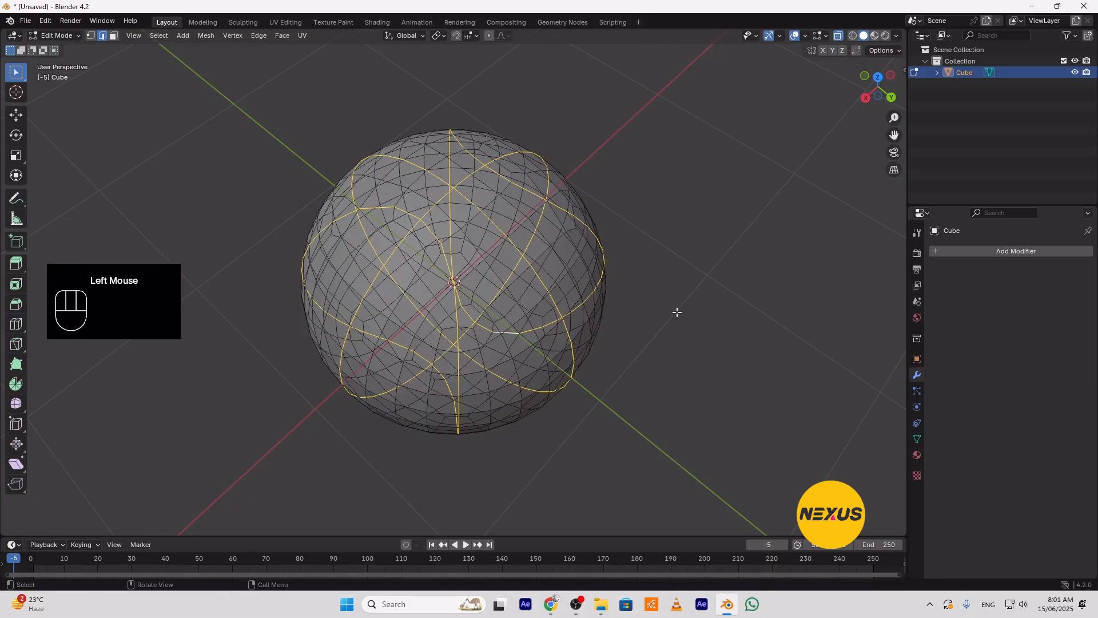
middle_click_drag(679, 309, 740, 206)
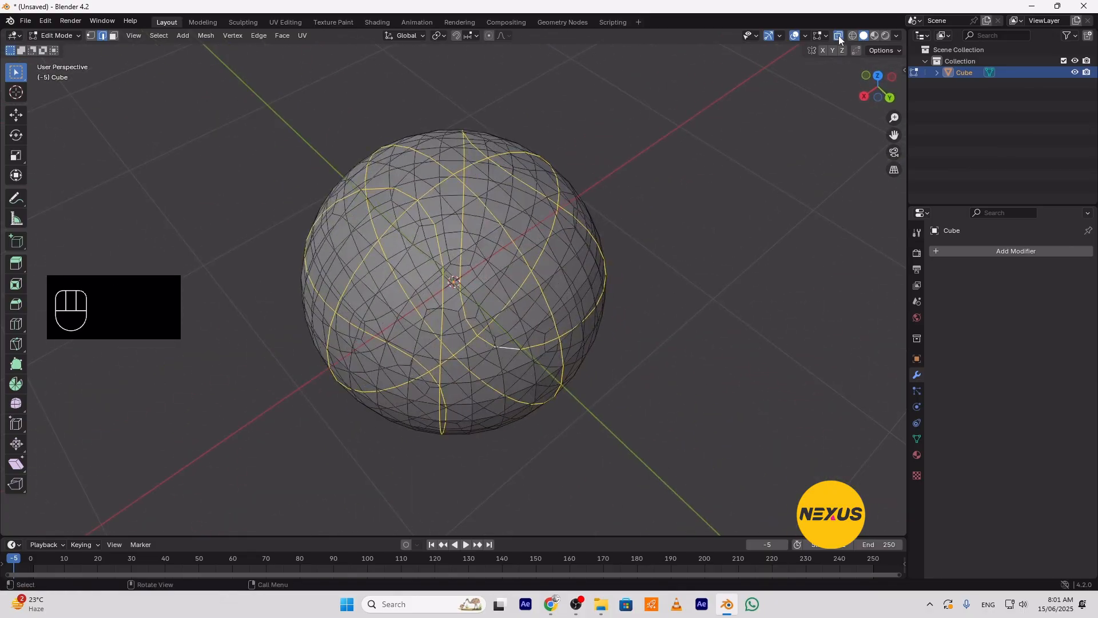
left_click(838, 35)
Bevel the selected seam edges about 0.025 m wide with 2 segments
middle_click_drag(611, 263, 615, 289)
key("ctrl+b")
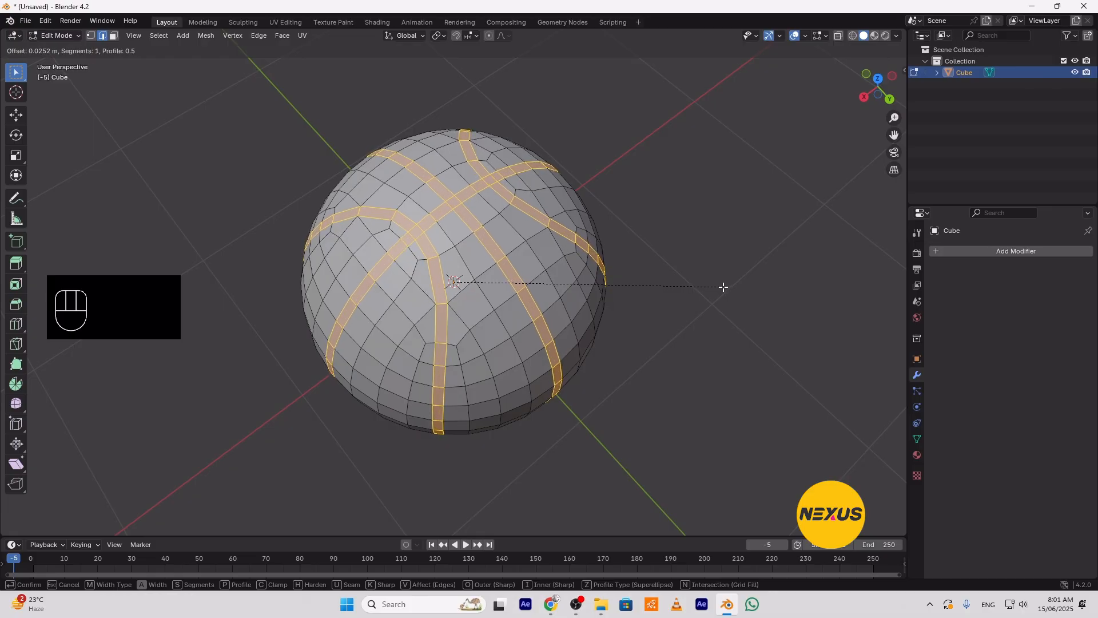
left_click(724, 287)
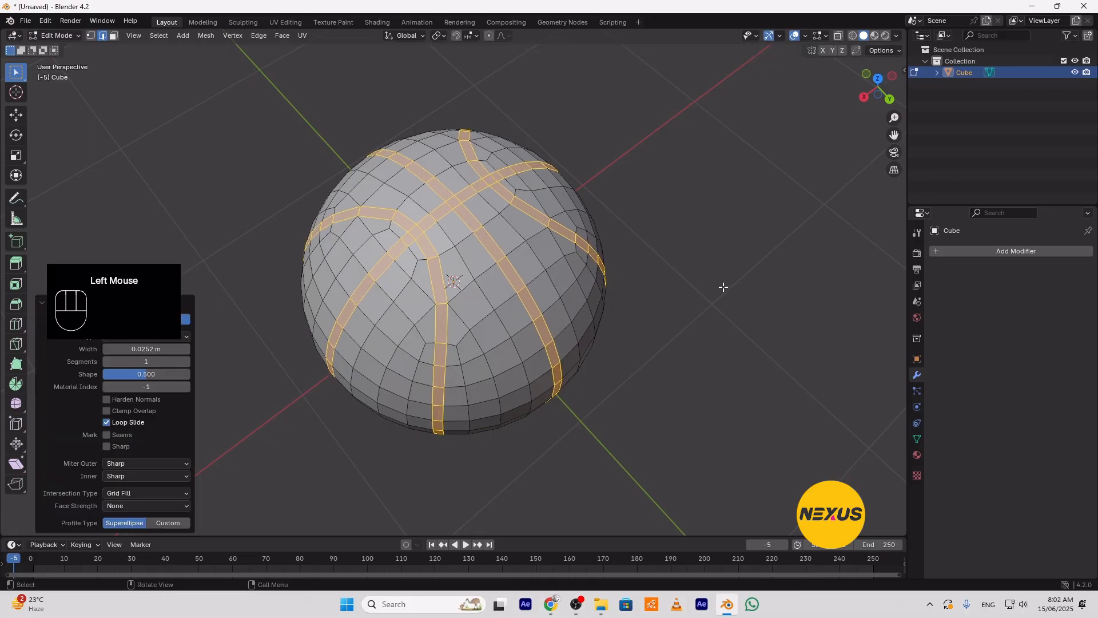
left_click(186, 361)
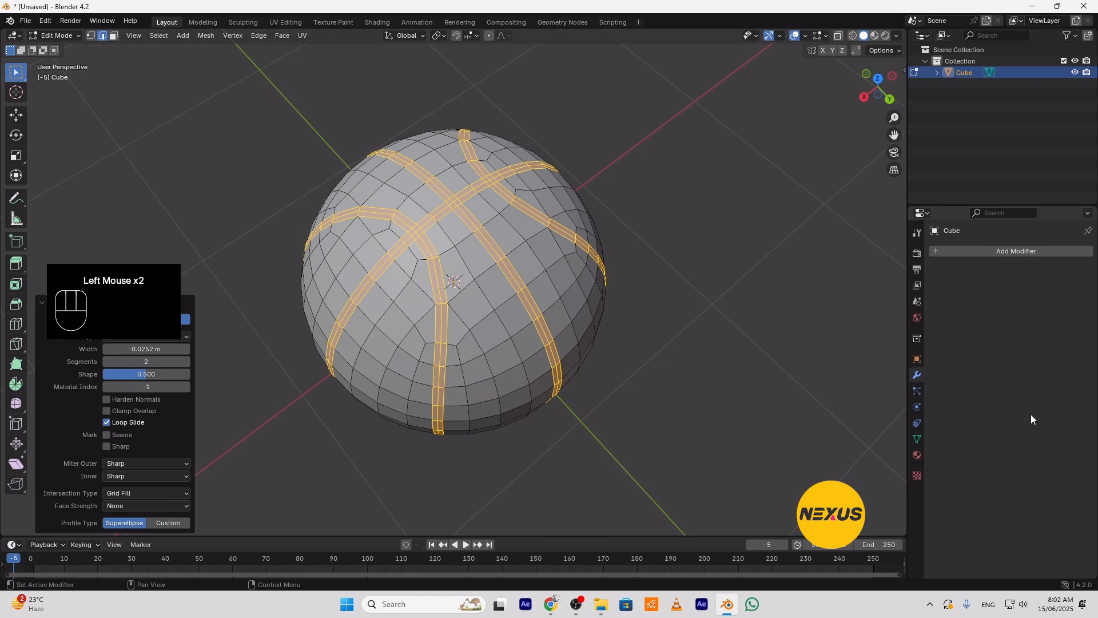
Create a vertex group named 1 and assign the beveled seam bands to it
left_click(916, 440)
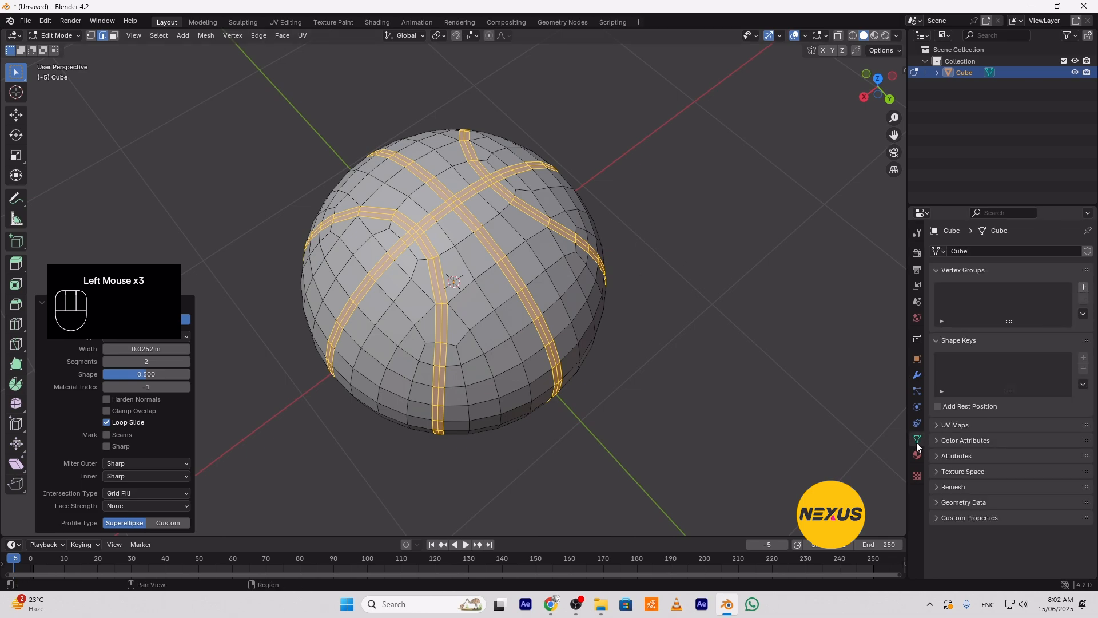
left_click(1083, 288)
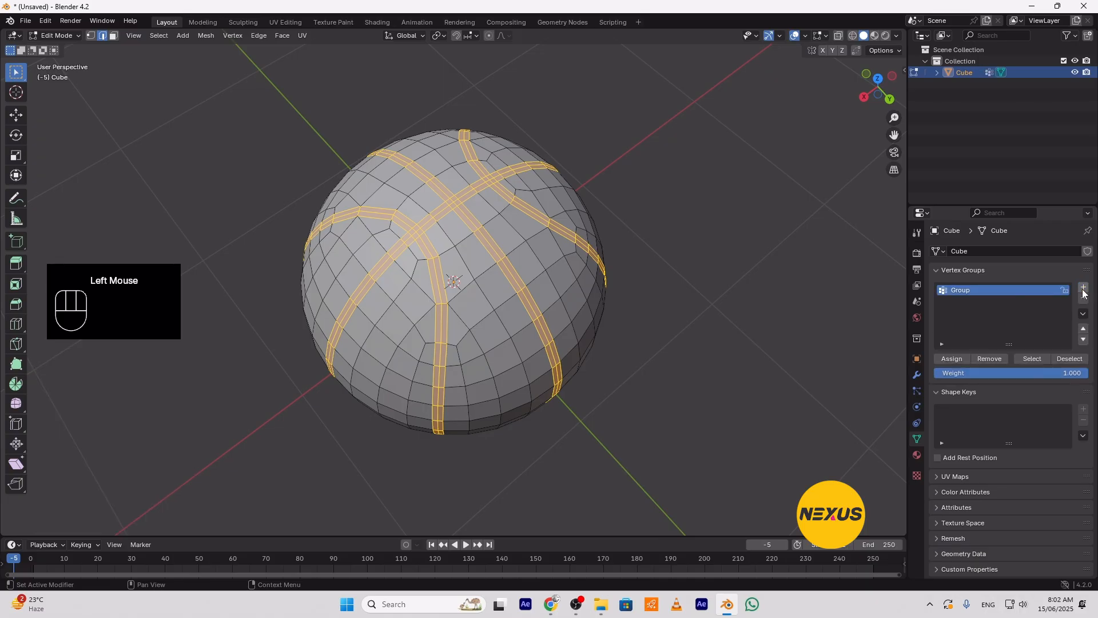
left_click(967, 292)
double_click(967, 292)
type("1")
key("Return")
left_click(947, 361)
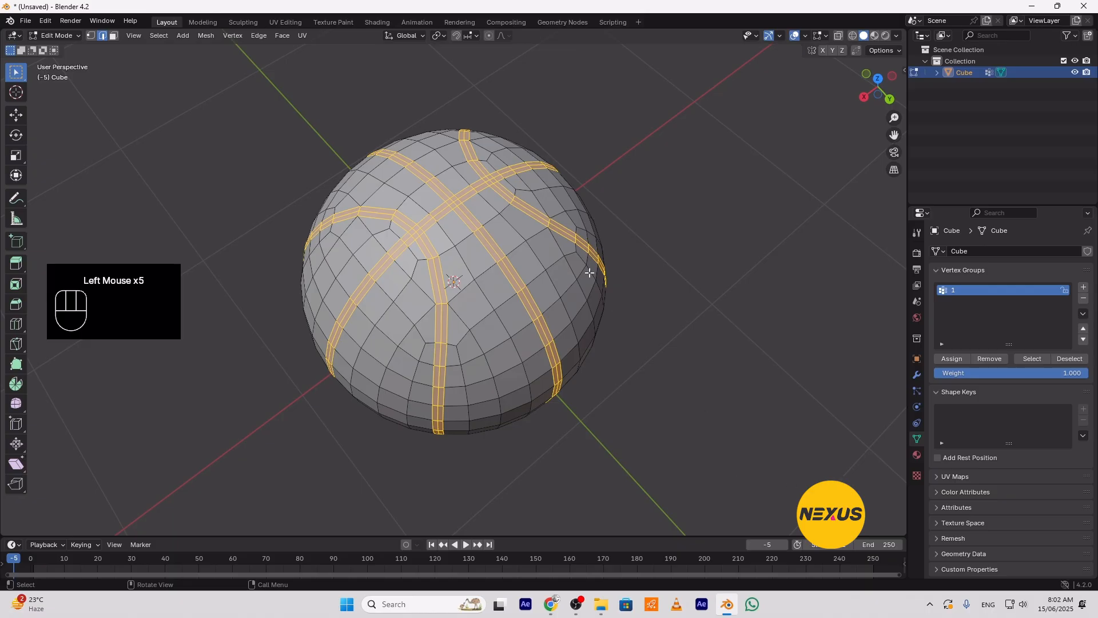
Clear the selection, reselect vertex group 1, and shrink the selection to the seams' centre edges
left_click(730, 259)
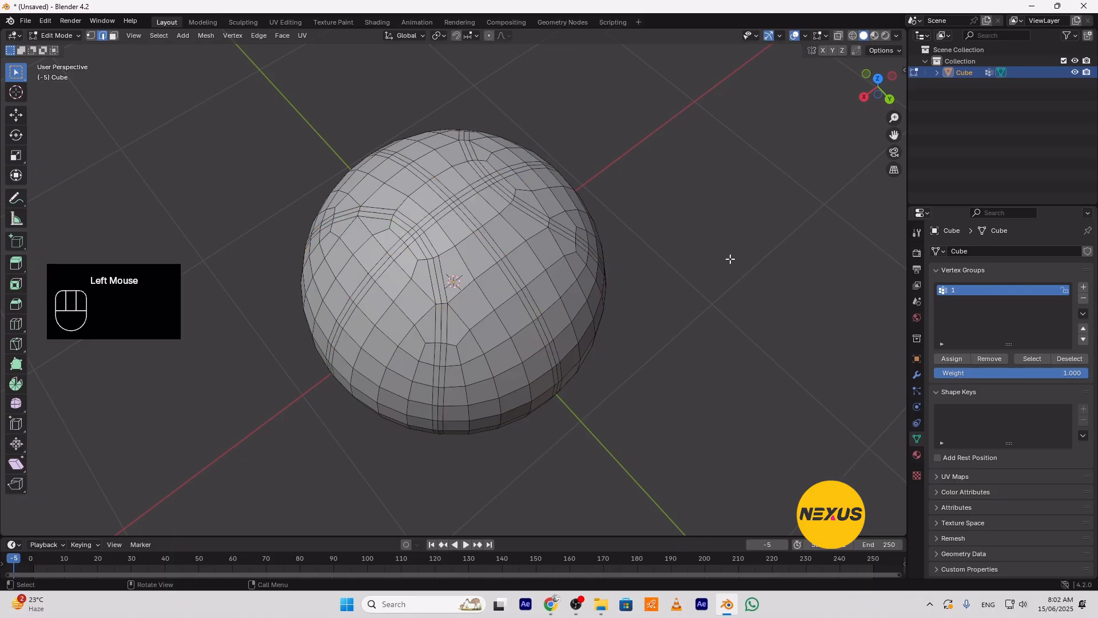
left_click(1037, 358)
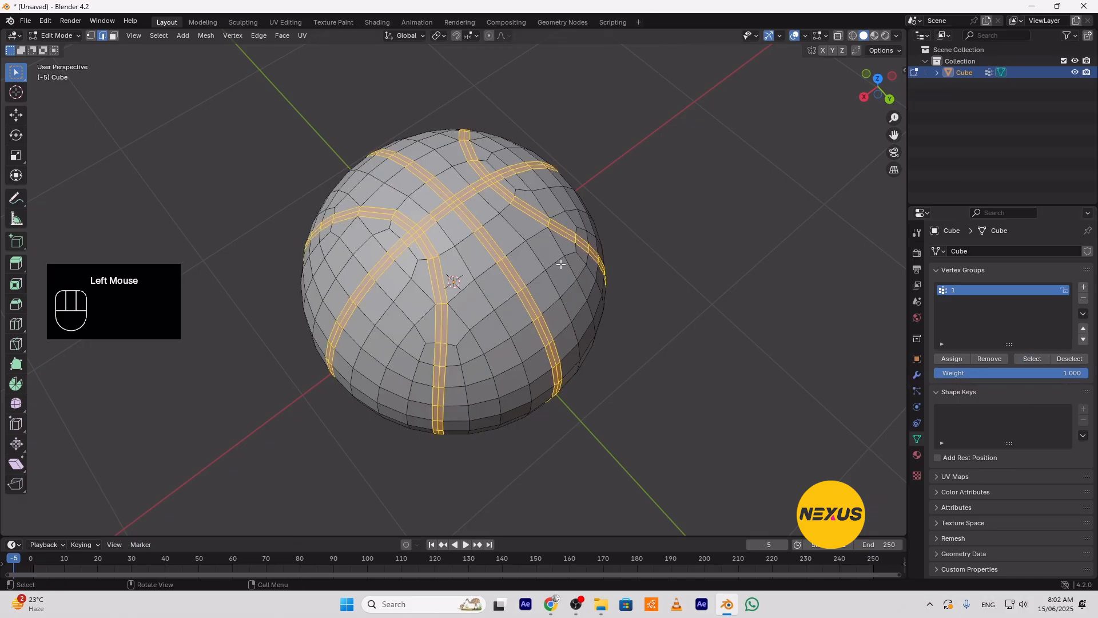
scroll(561, 264, "up", 3)
scroll(585, 299, "down", 3)
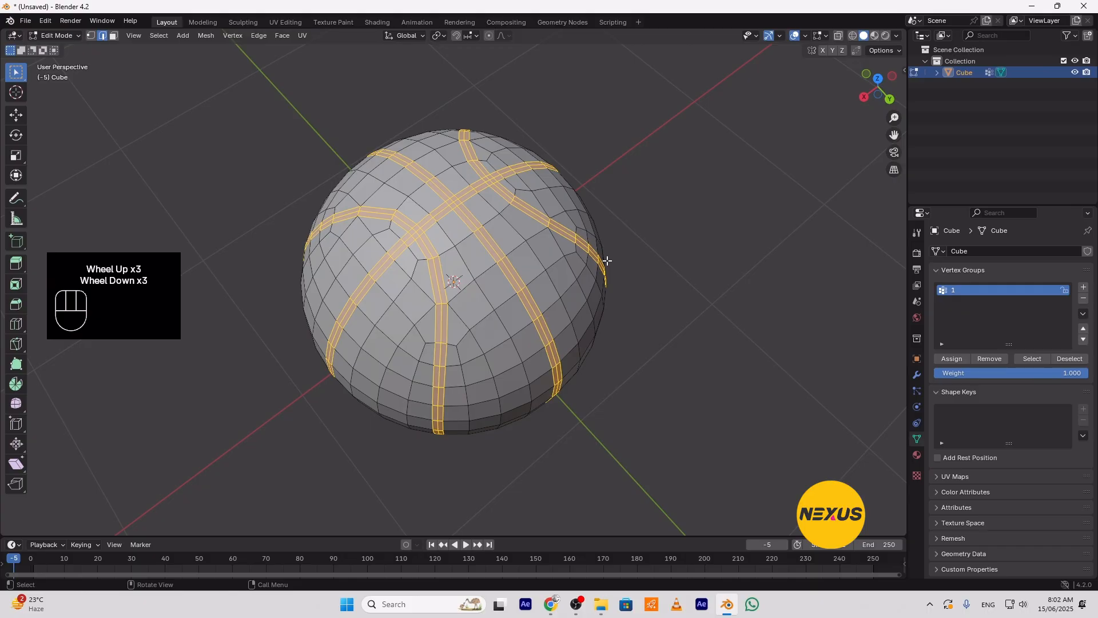
key("ctrl+KP_Subtract")
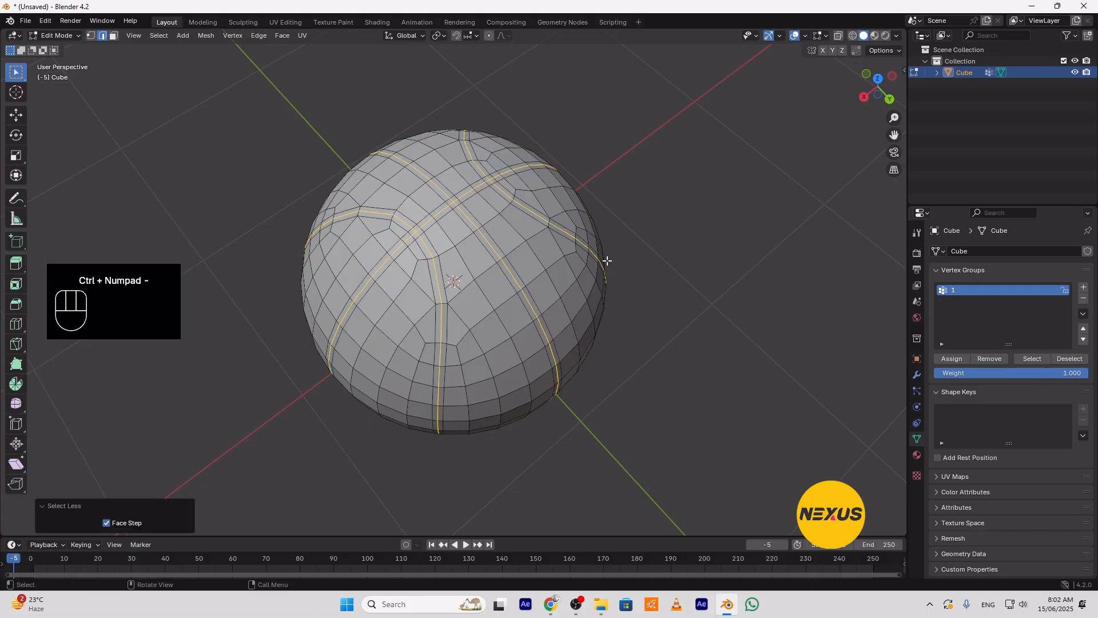
Bevel the seams' centre edges about 0.014 m wide with 1 segment
scroll(644, 275, "up", 2)
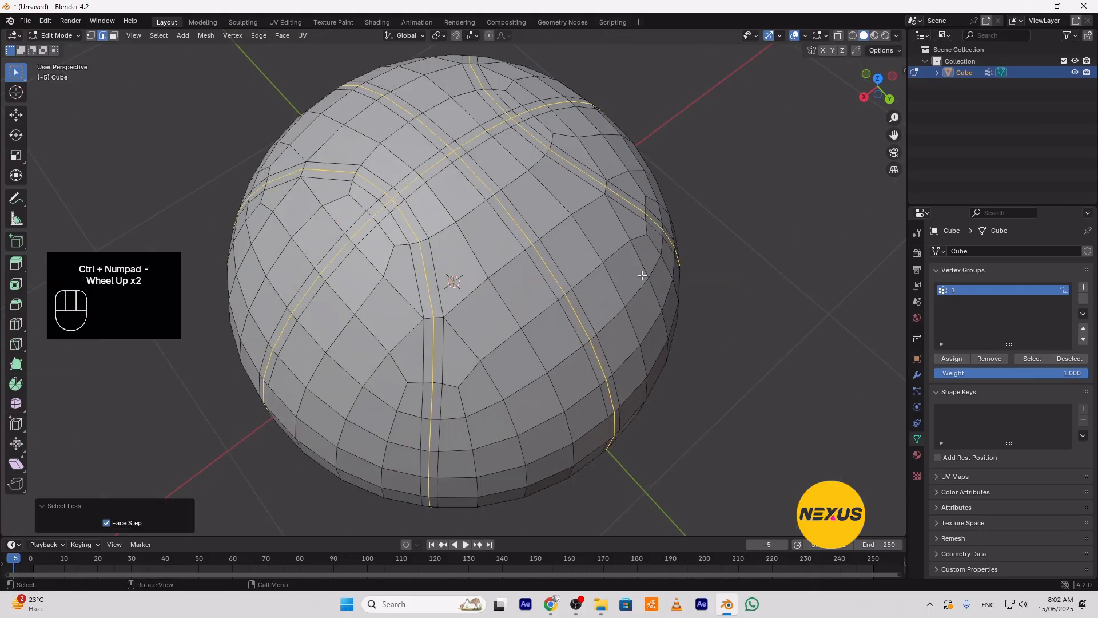
scroll(642, 276, "down", 1)
key("ctrl+b")
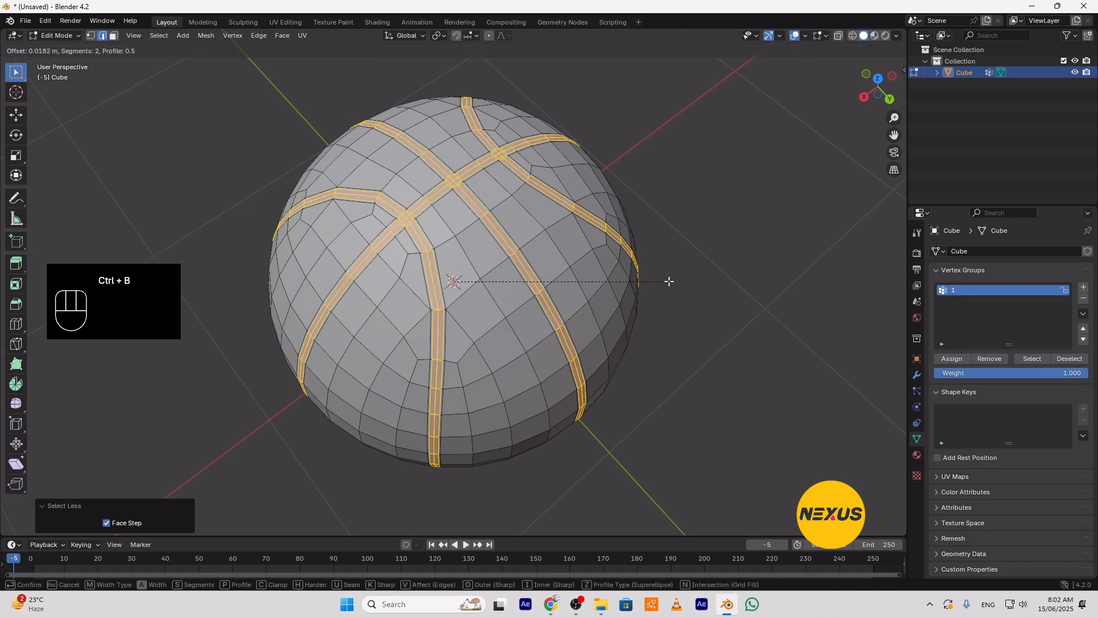
key("shift")
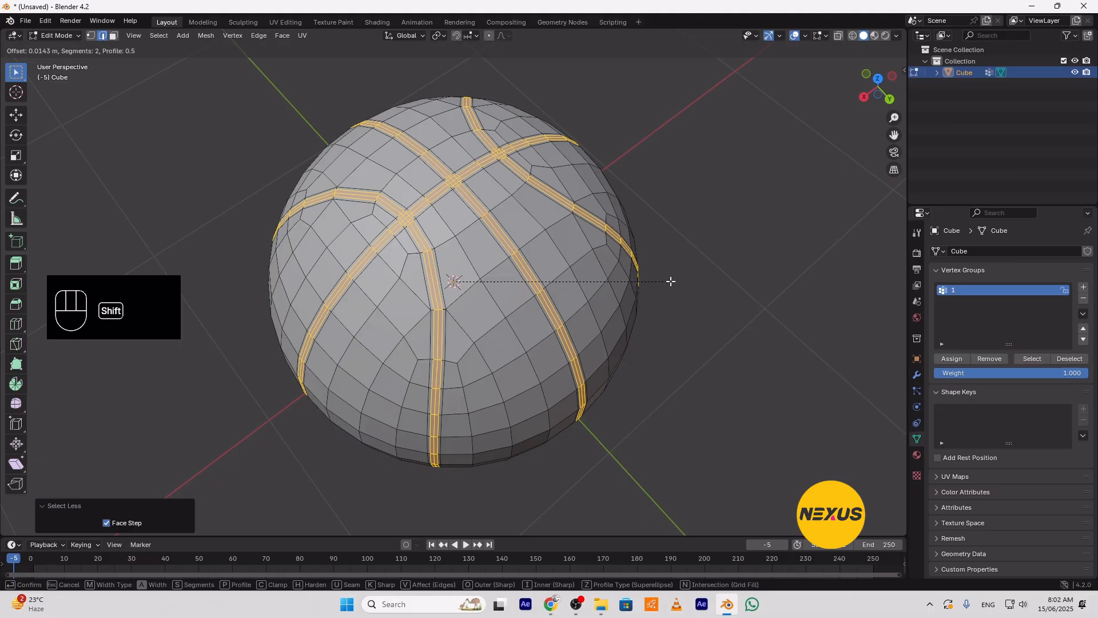
left_click(671, 282, "shift")
left_click(109, 366)
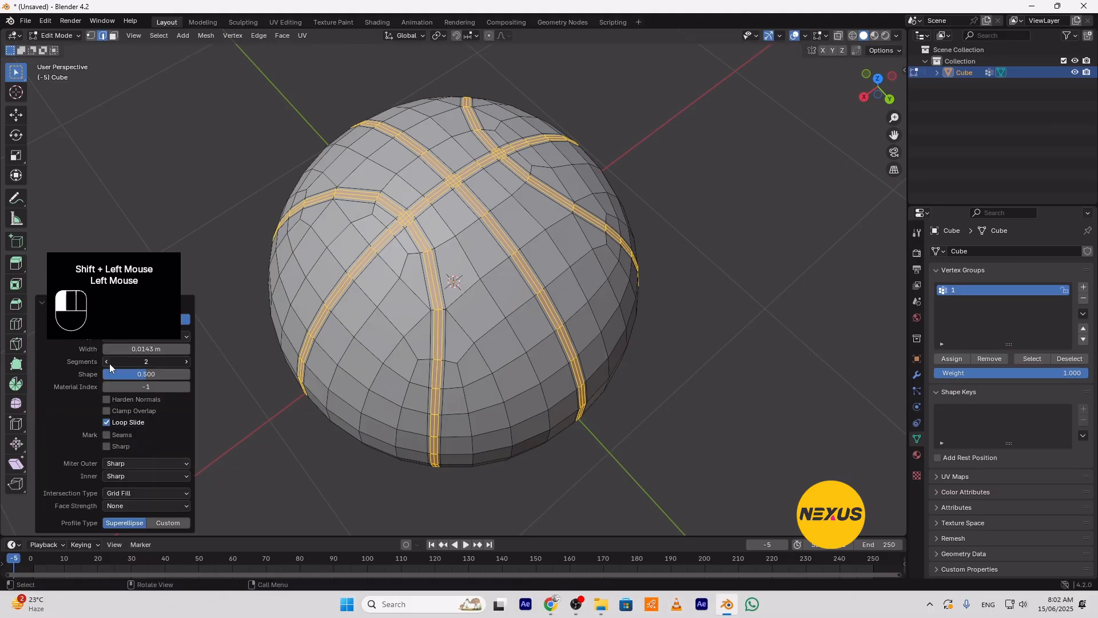
Add a second vertex group named 2 and assign the selected seam strips to it
left_click(1083, 287)
double_click(978, 301)
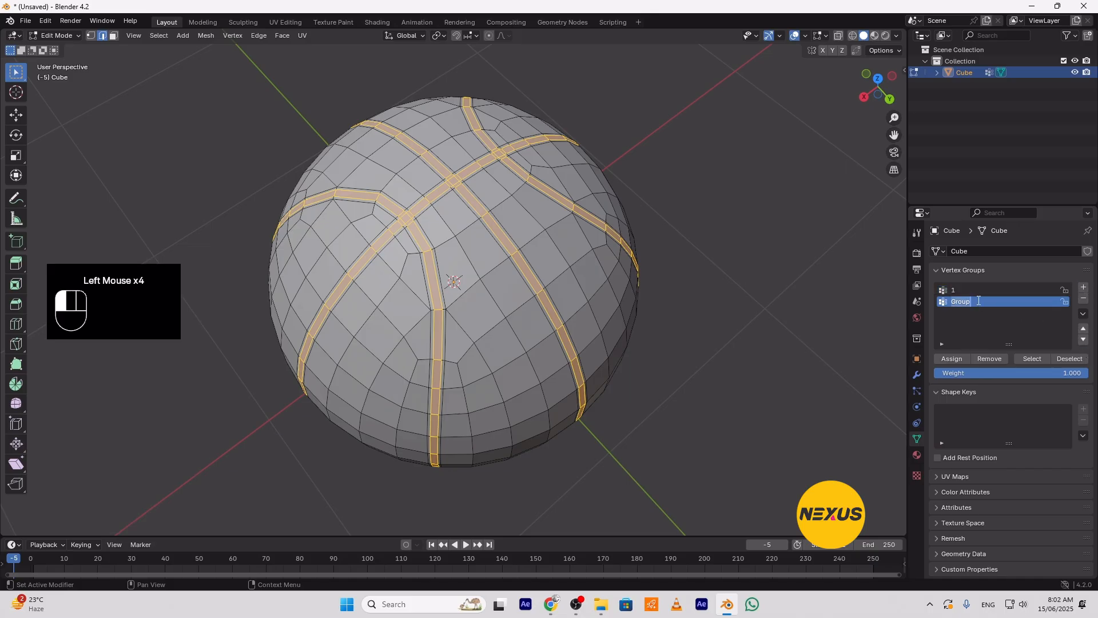
type("2")
key("Return")
left_click(956, 360)
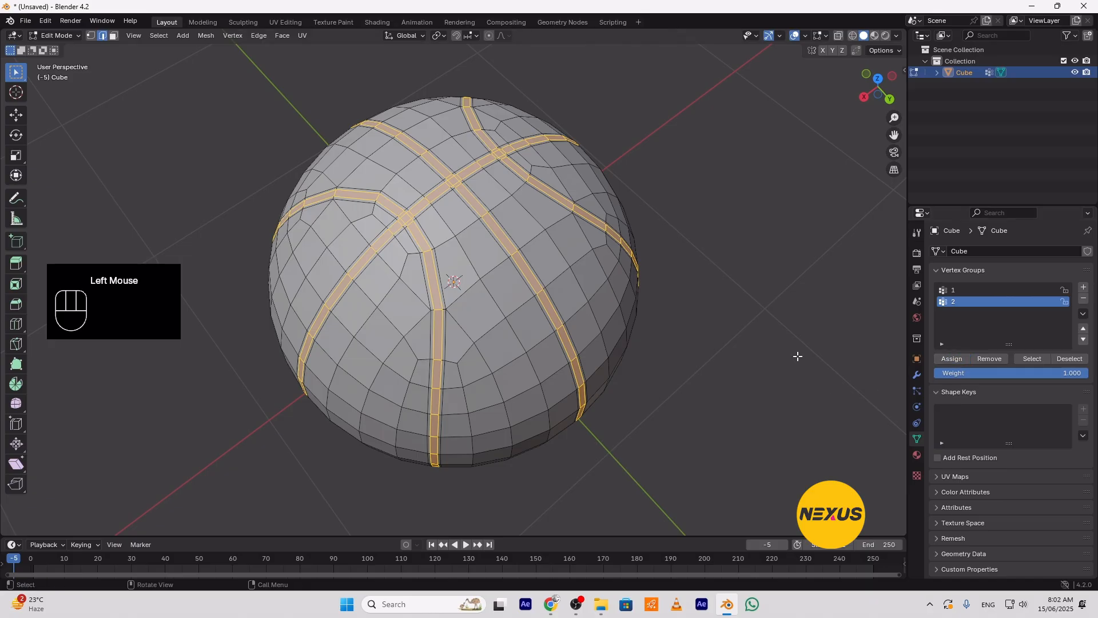
Return to Object Mode and add a Subdivision Surface modifier to the ball with viewport level 2
middle_click_drag(677, 350, 699, 343)
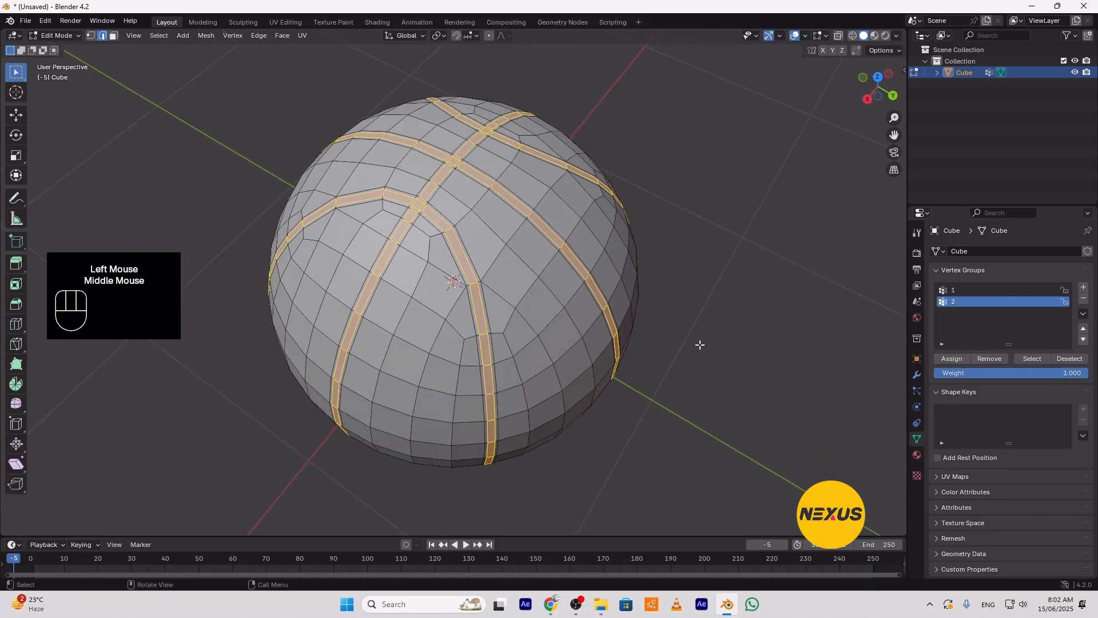
key("Tab")
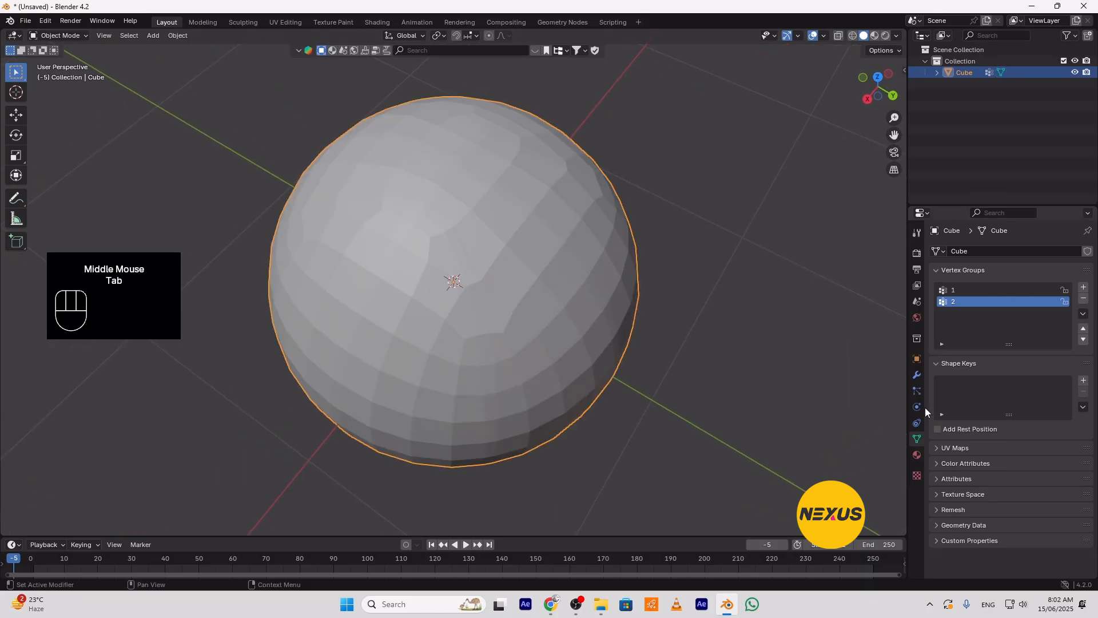
left_click(917, 375)
left_click(994, 250)
left_click(994, 250)
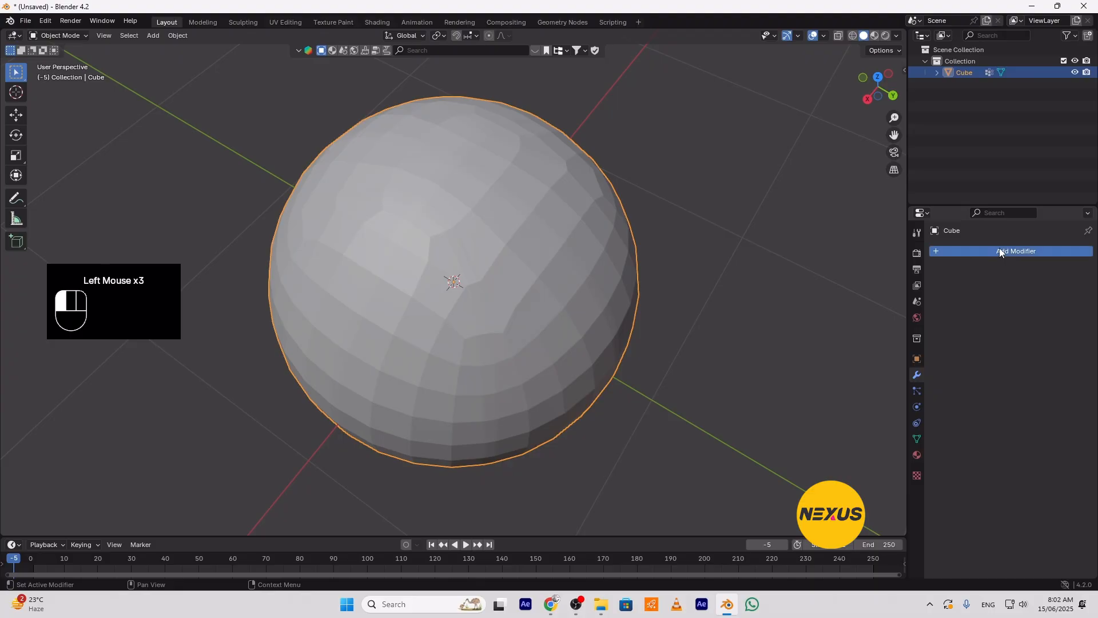
left_click(996, 273)
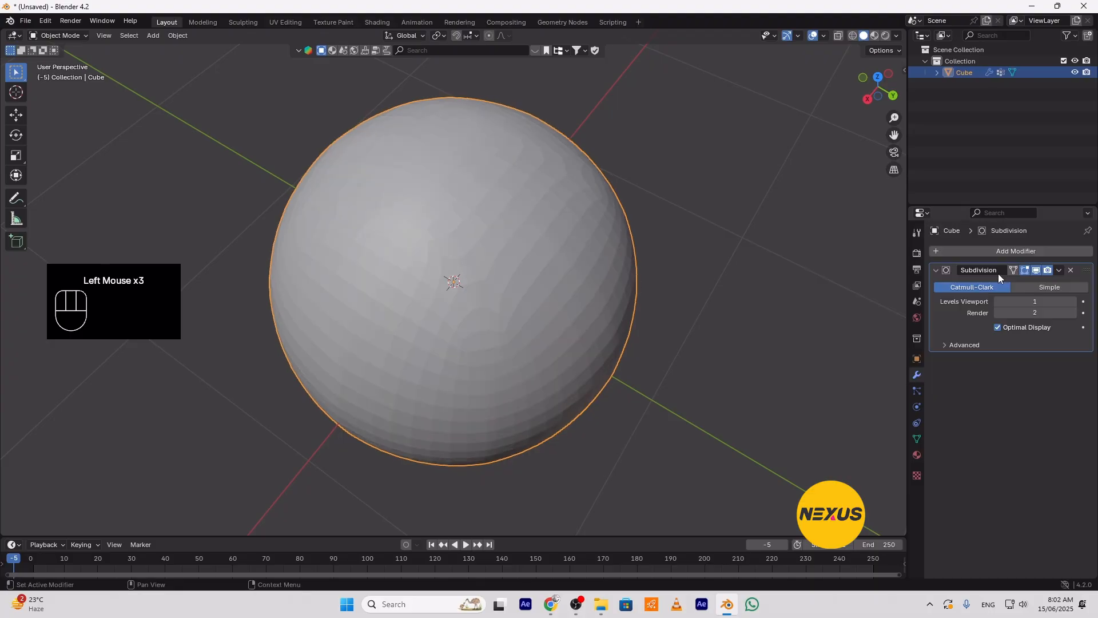
left_click(1070, 301)
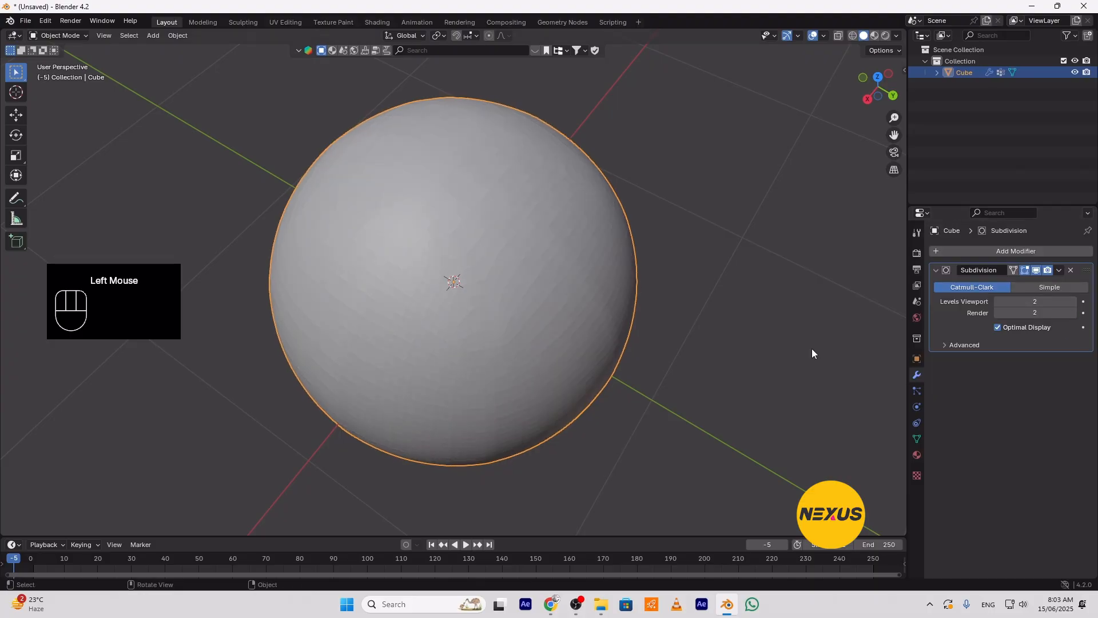
Shade the ball smooth
right_click(521, 225)
left_click(519, 222)
middle_click_drag(565, 270, 568, 297)
Sink the selected seam strips inward about 0.0106 m with Shrink/Fatten, using smooth proportional editing with a size of about 0.027
key("Tab")
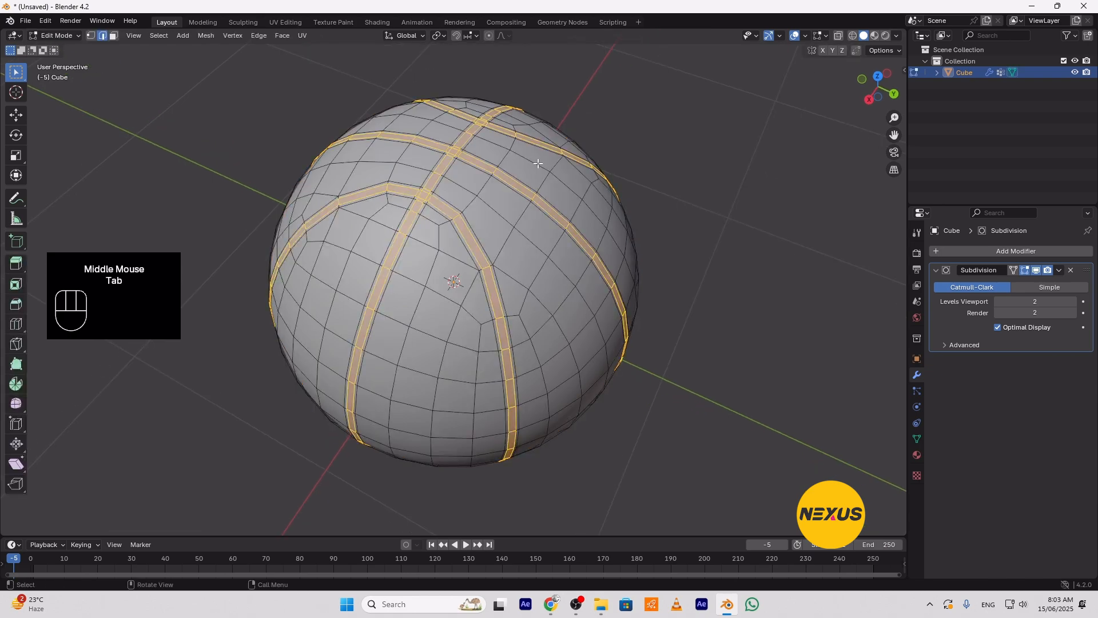
left_click(490, 36)
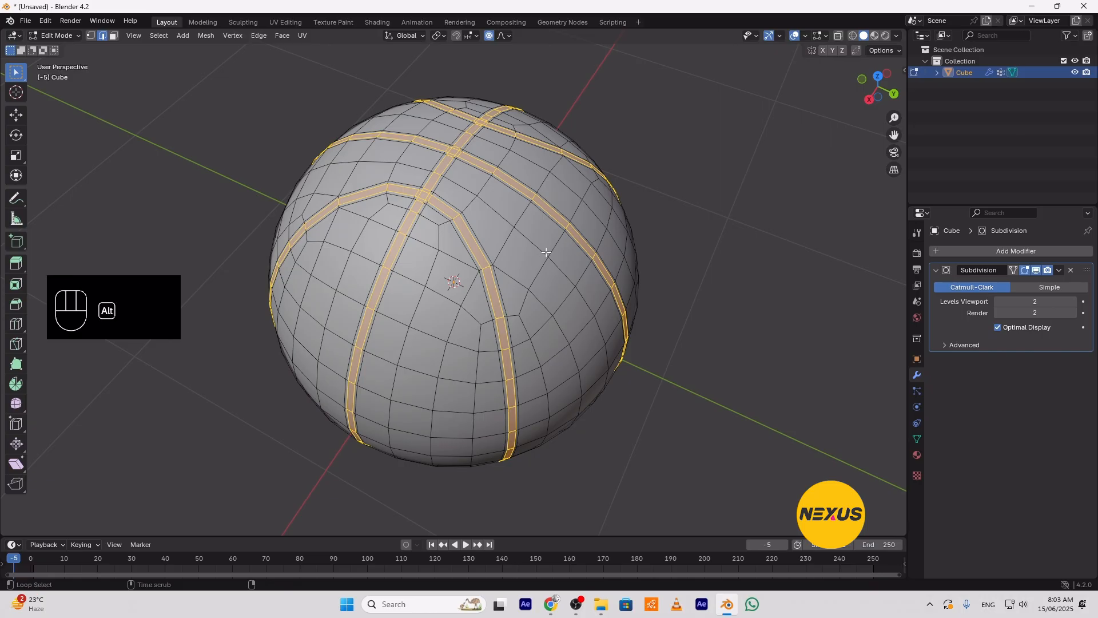
key("alt+s")
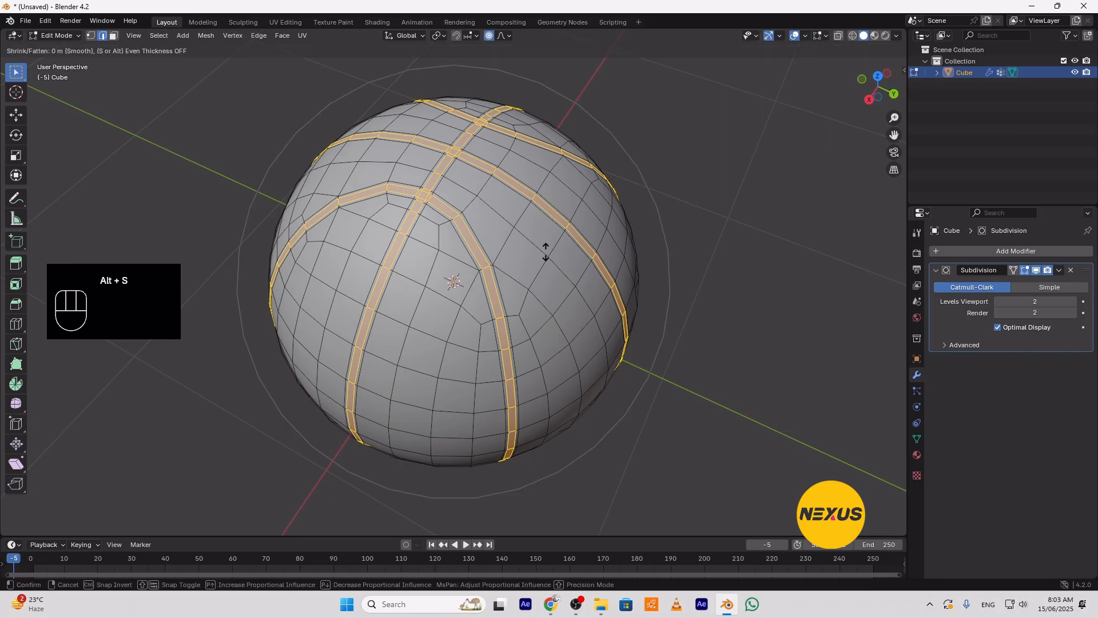
scroll(546, 252, "down", 2)
scroll(547, 251, "up", 6)
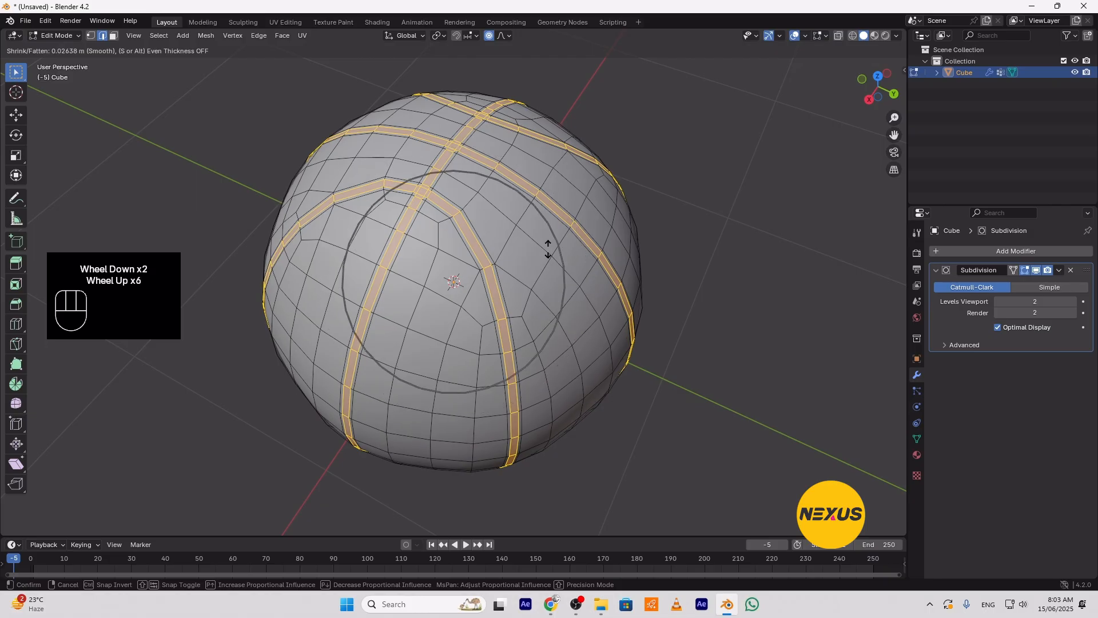
scroll(548, 249, "up", 7)
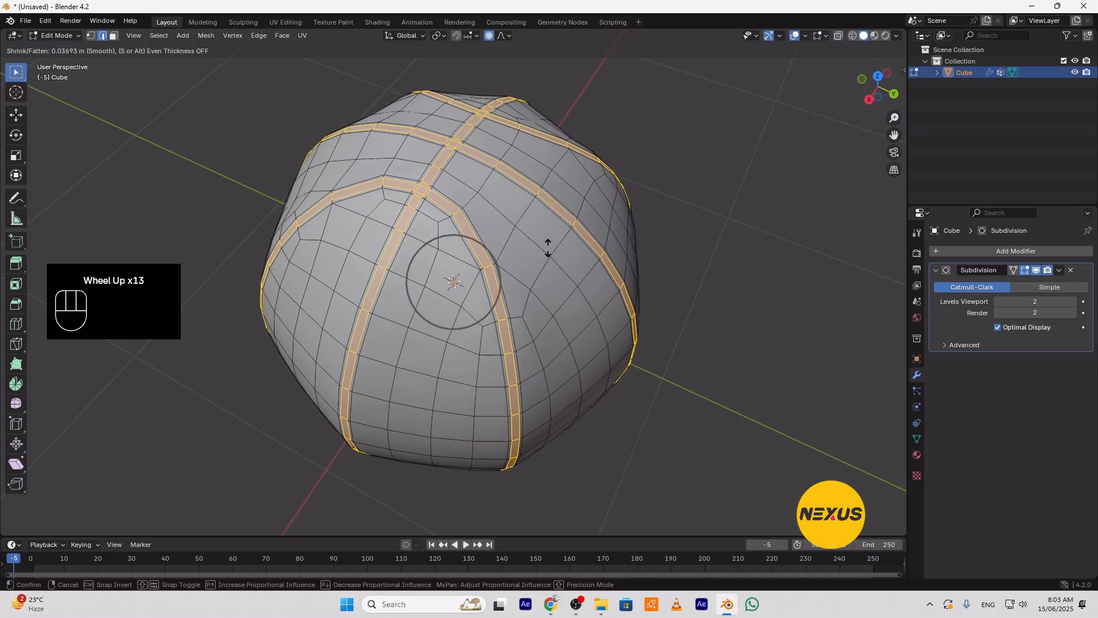
scroll(548, 247, "up", 10)
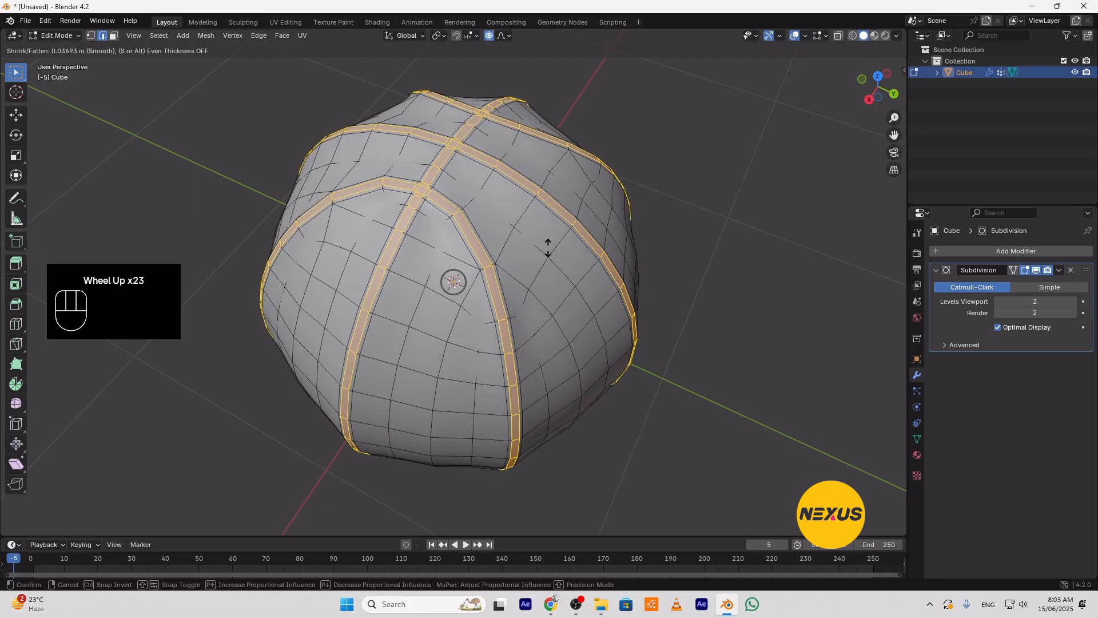
scroll(548, 247, "up", 7)
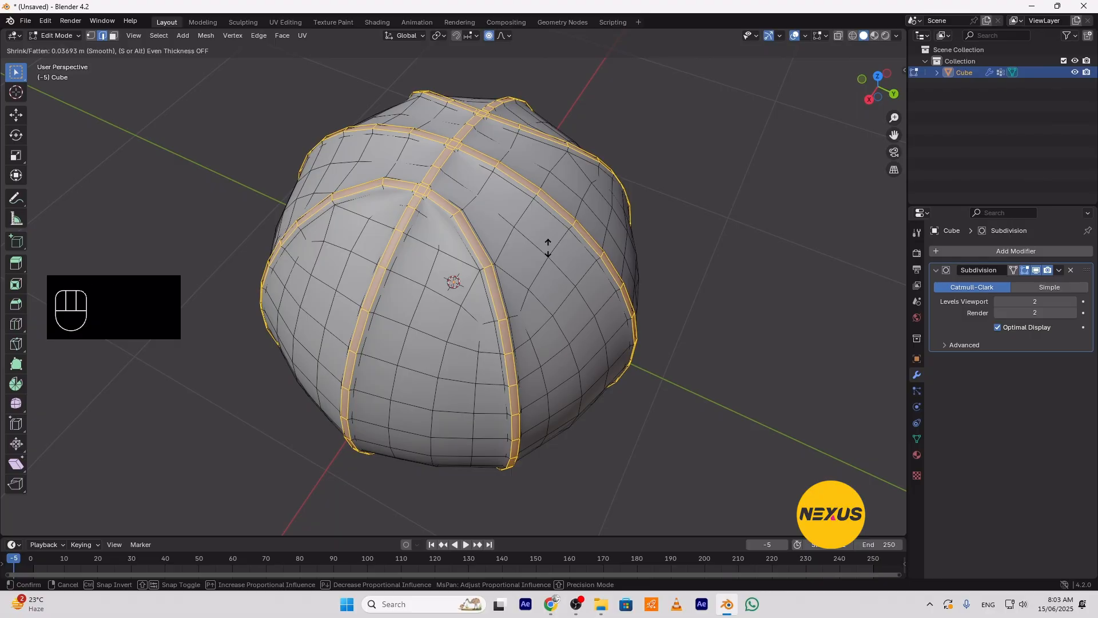
key("shift")
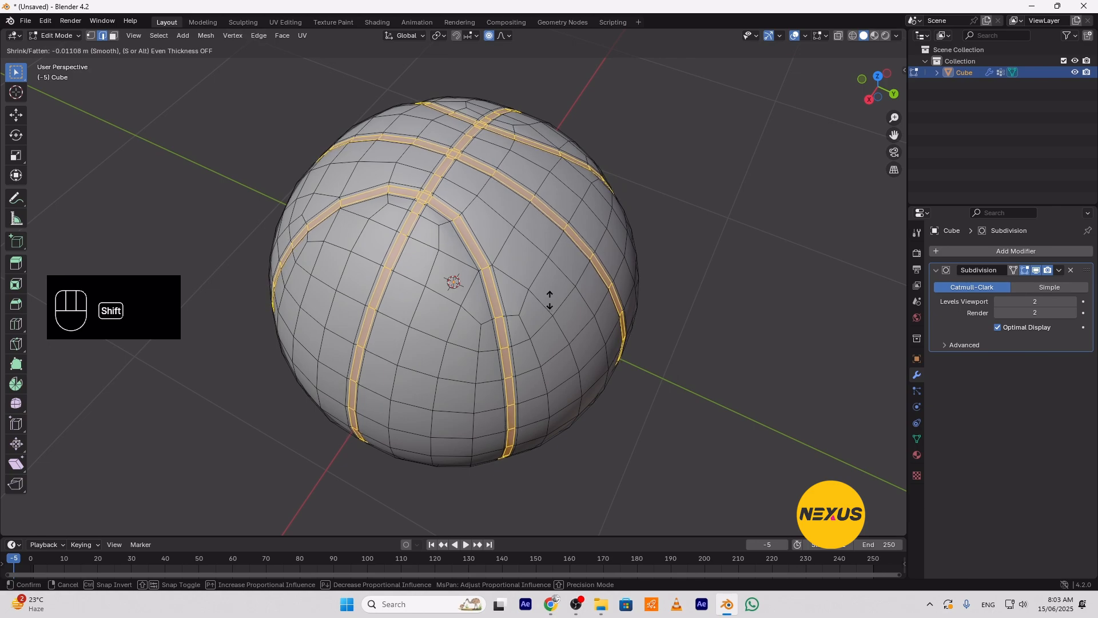
left_click(550, 299, "shift")
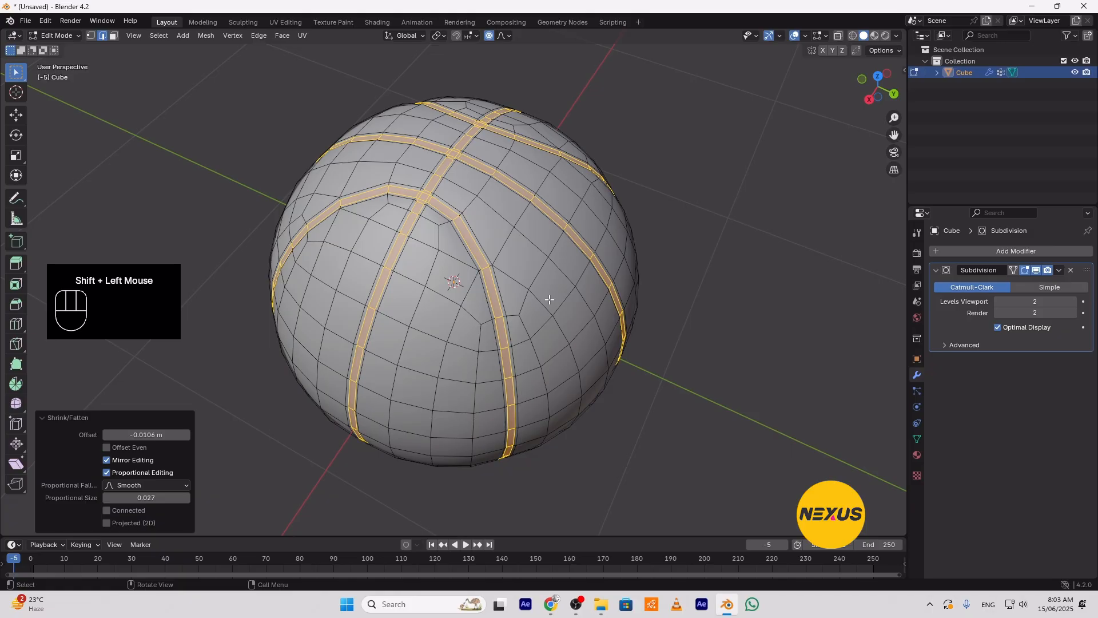
Inset the selected seam faces about 0.0044 m and return to Object Mode to check the grooves
key("i")
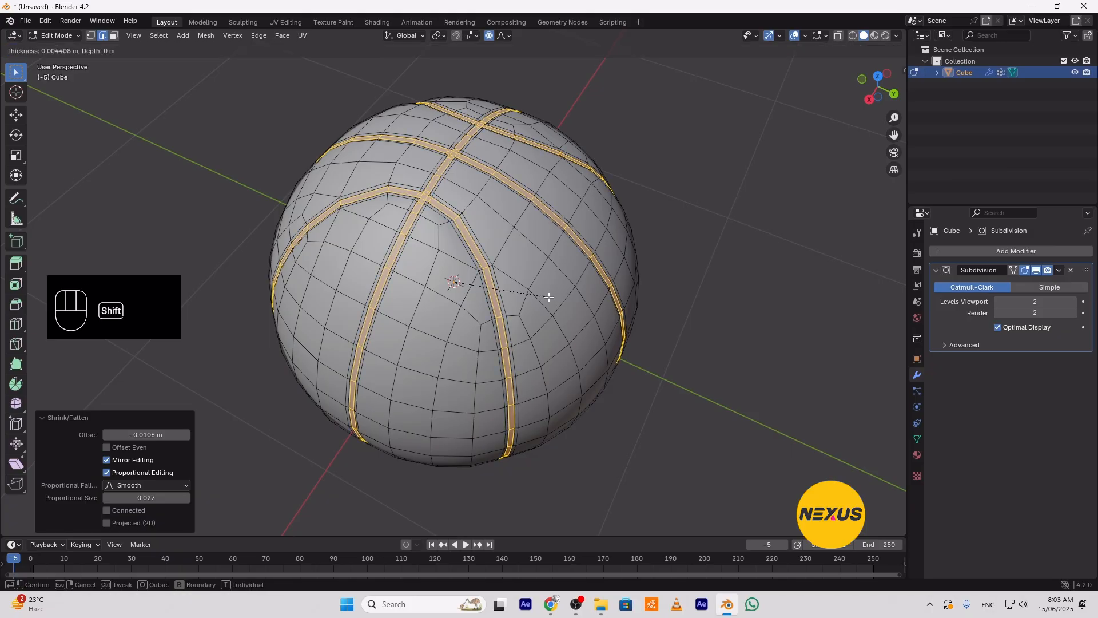
left_click(550, 296, "shift")
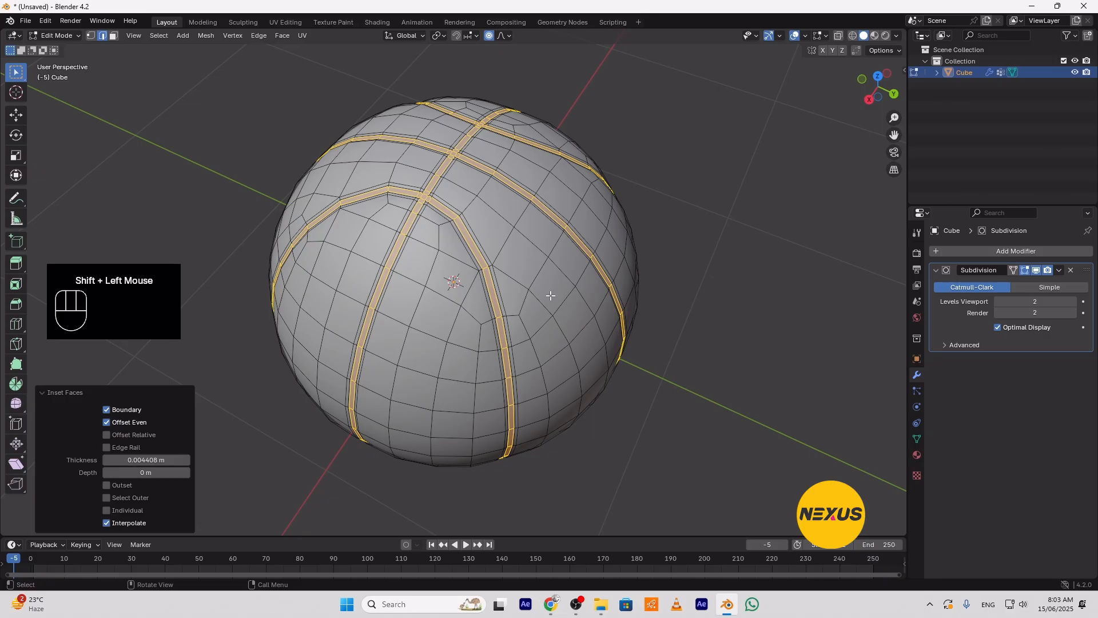
key("Tab")
middle_click_drag(571, 328, 576, 211)
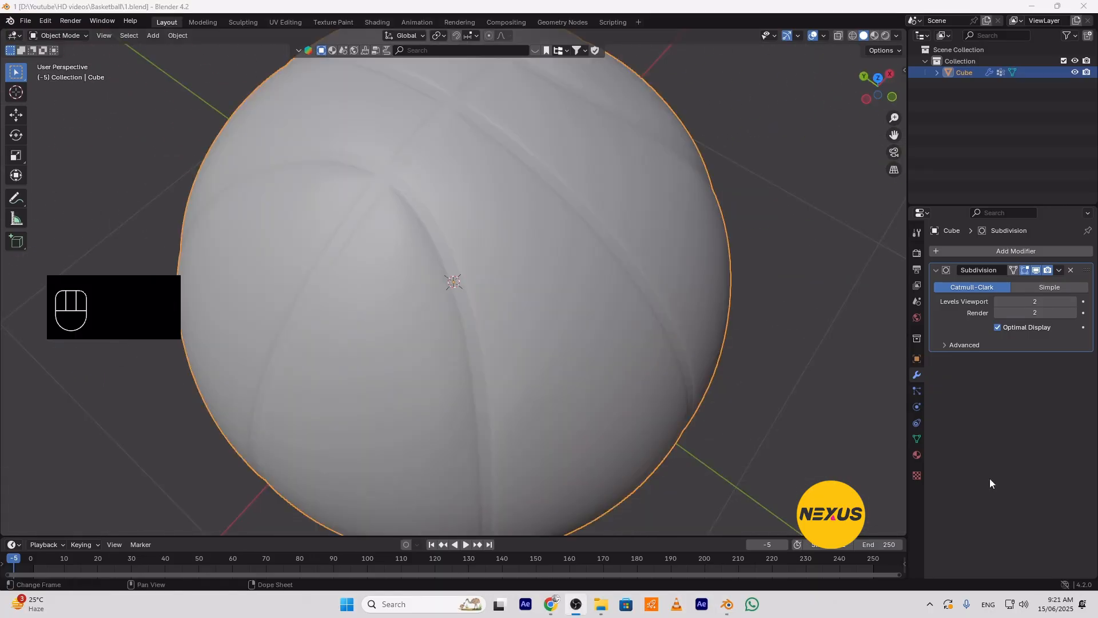
left_click(727, 604)
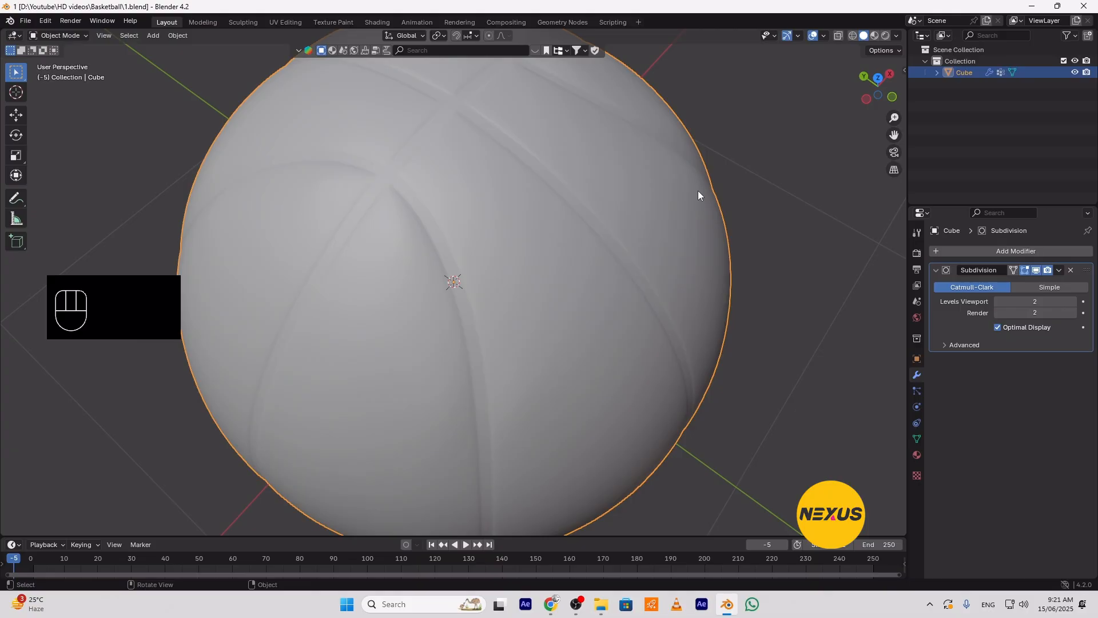
scroll(673, 241, "down", 2)
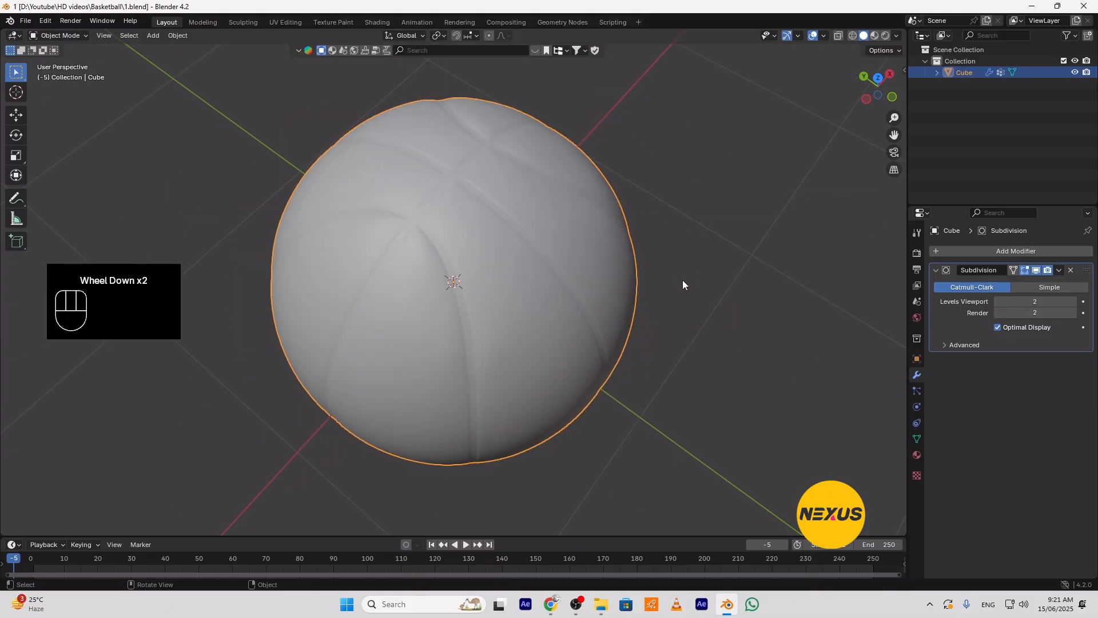
mouse_move(683, 284)
middle_mouse_down()
mouse_move(667, 279)
mouse_move(684, 267)
middle_mouse_up()
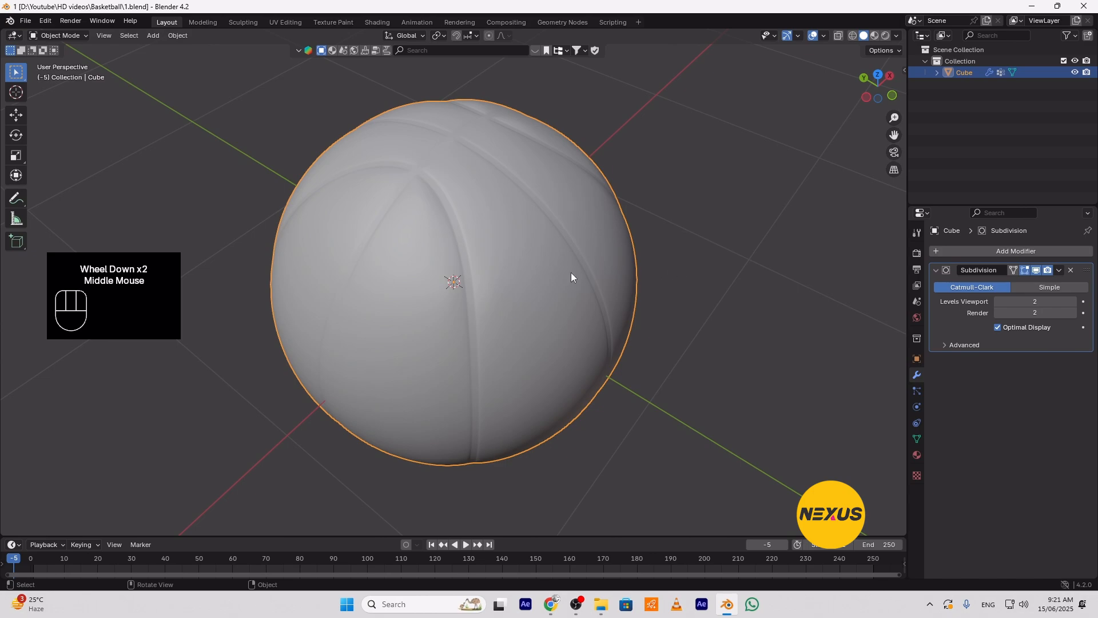
In Edit Mode, select the parallel edge loops along both sides of the ball's long central seam
key("Tab")
scroll(517, 280, "up", 1)
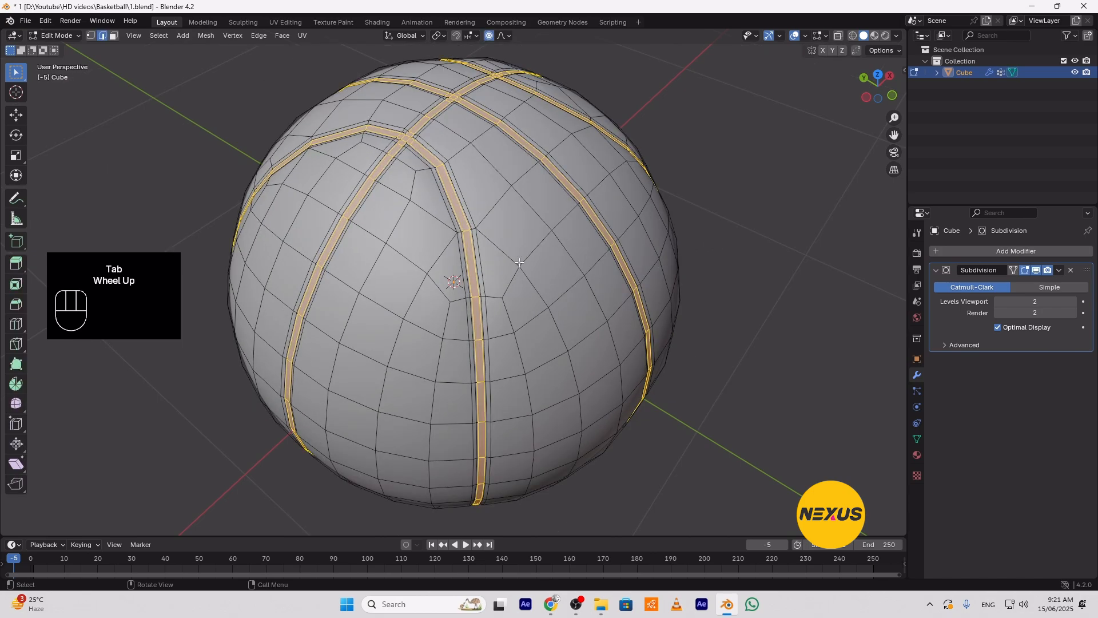
middle_click_drag(519, 262, 510, 272)
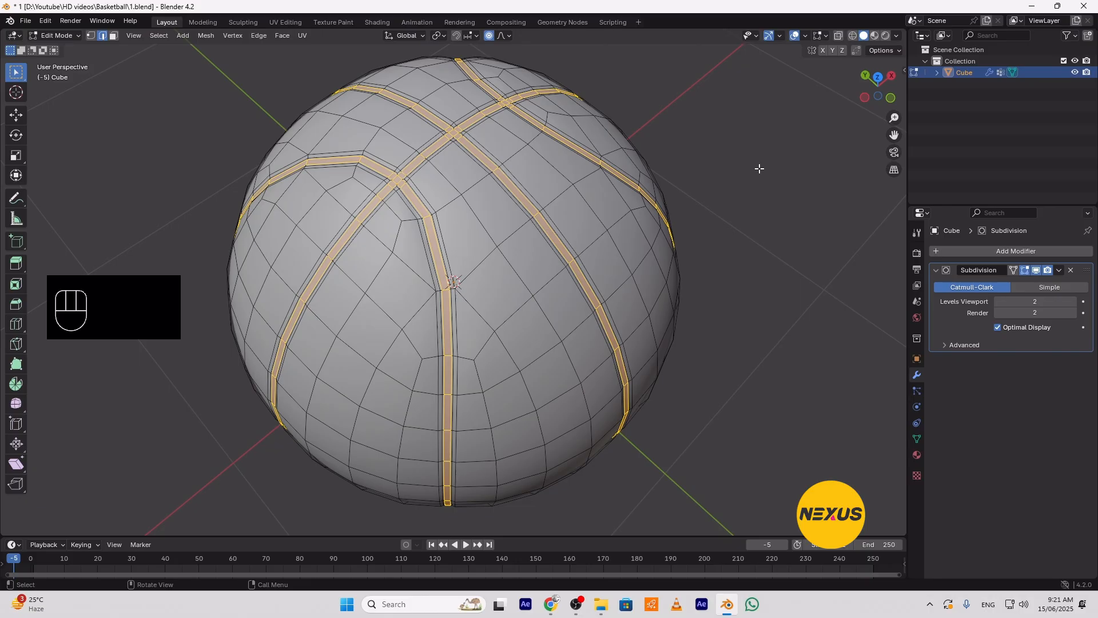
key("2")
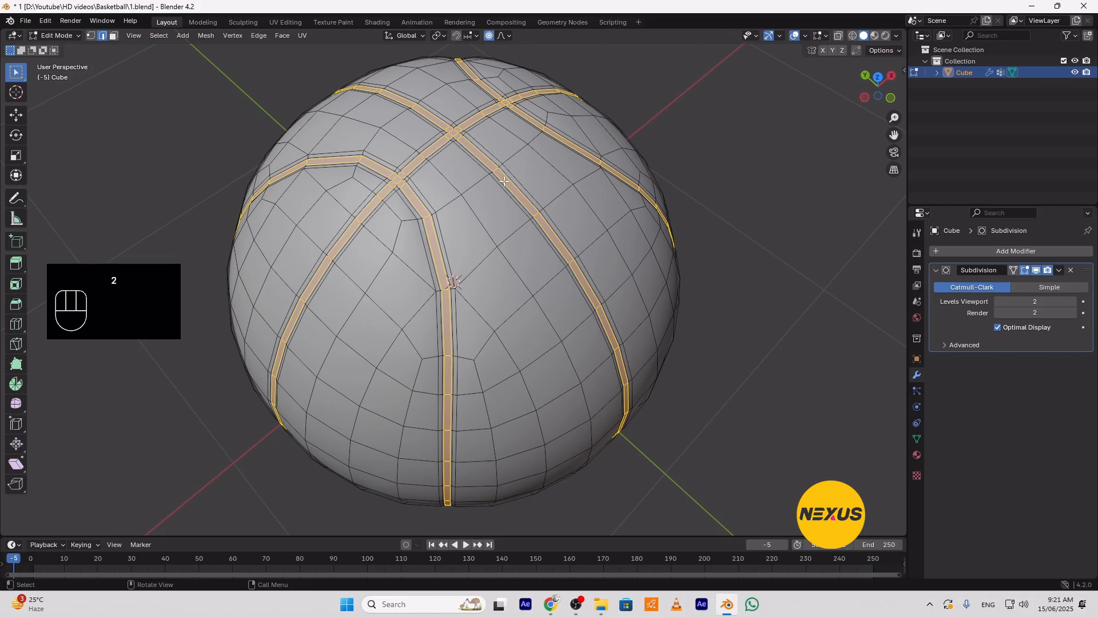
scroll(502, 180, "up", 1)
middle_click_drag(532, 166, 514, 175)
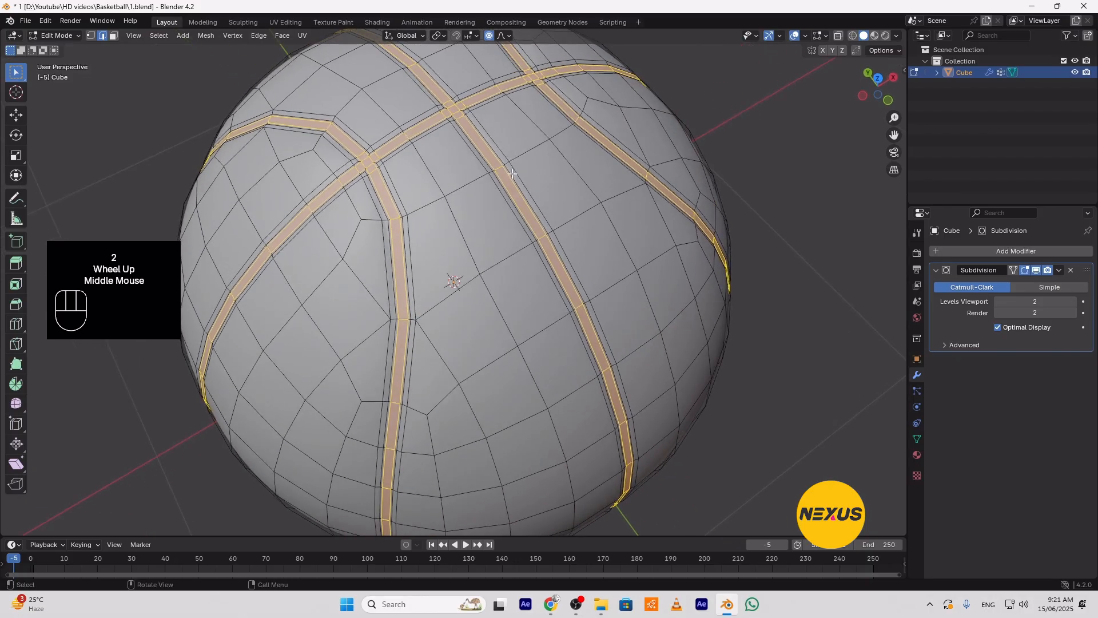
left_click(512, 175, "alt")
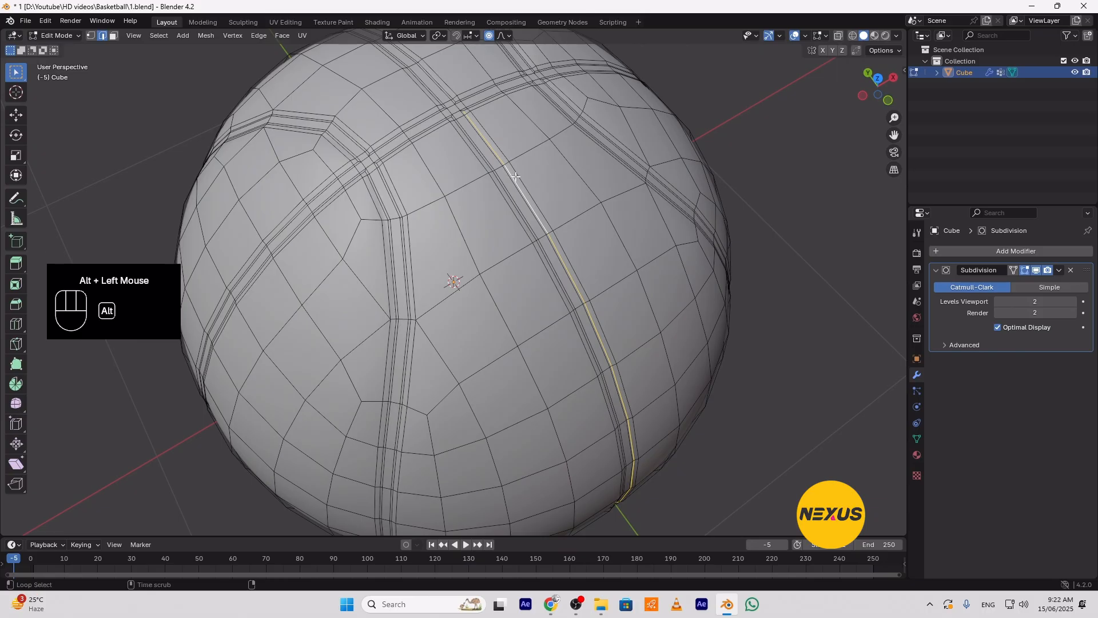
left_click(441, 102, "alt+shift")
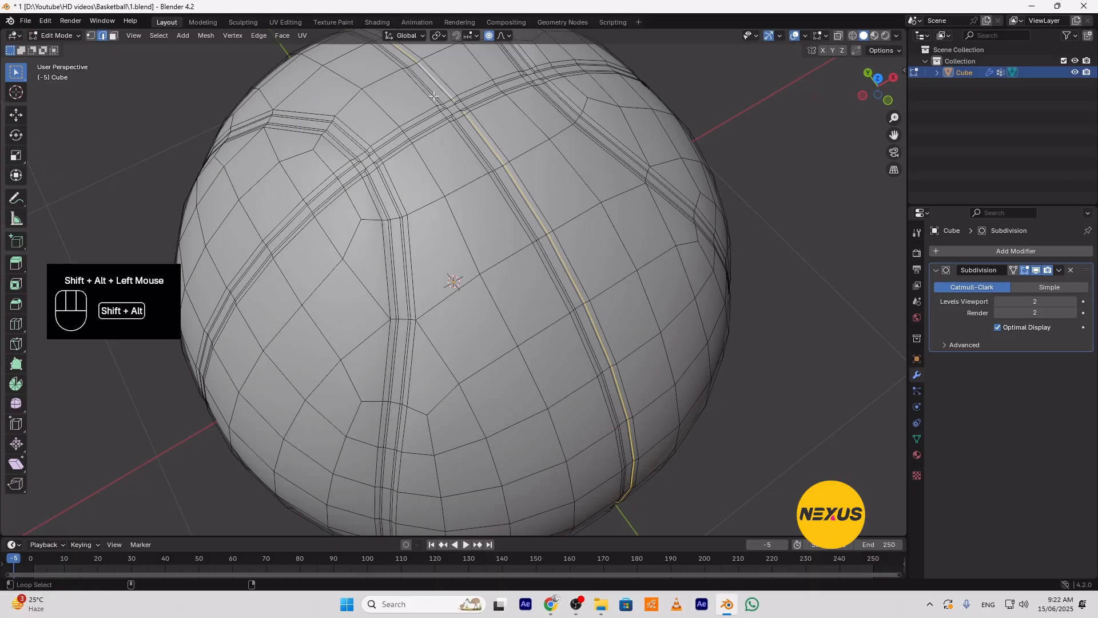
left_click(434, 96, "alt+shift")
left_click(463, 147, "alt+shift")
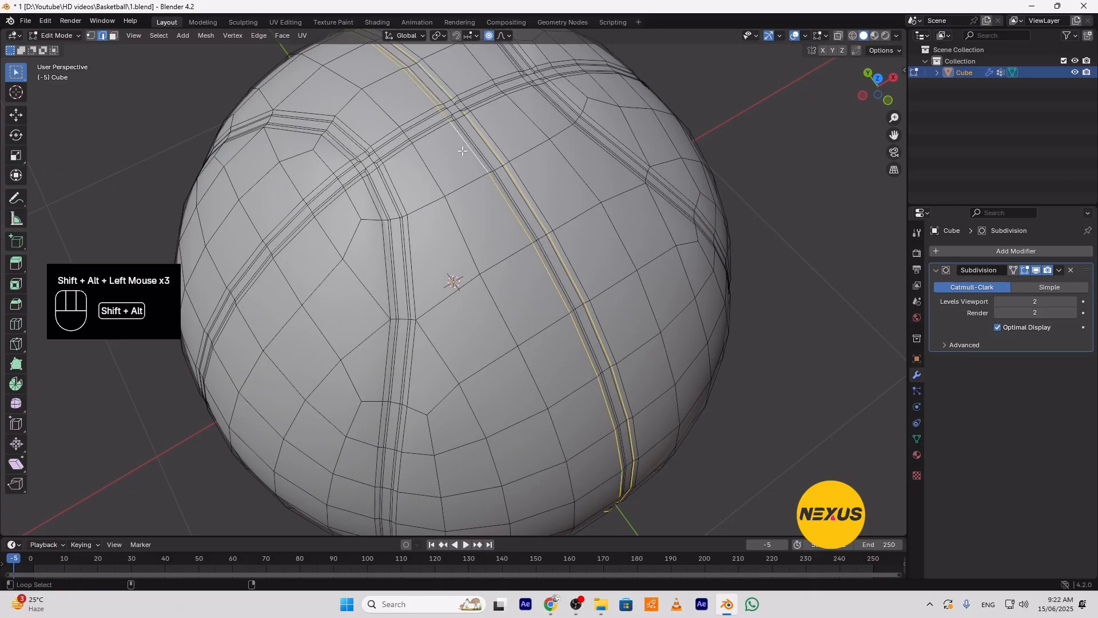
key("ctrl+z")
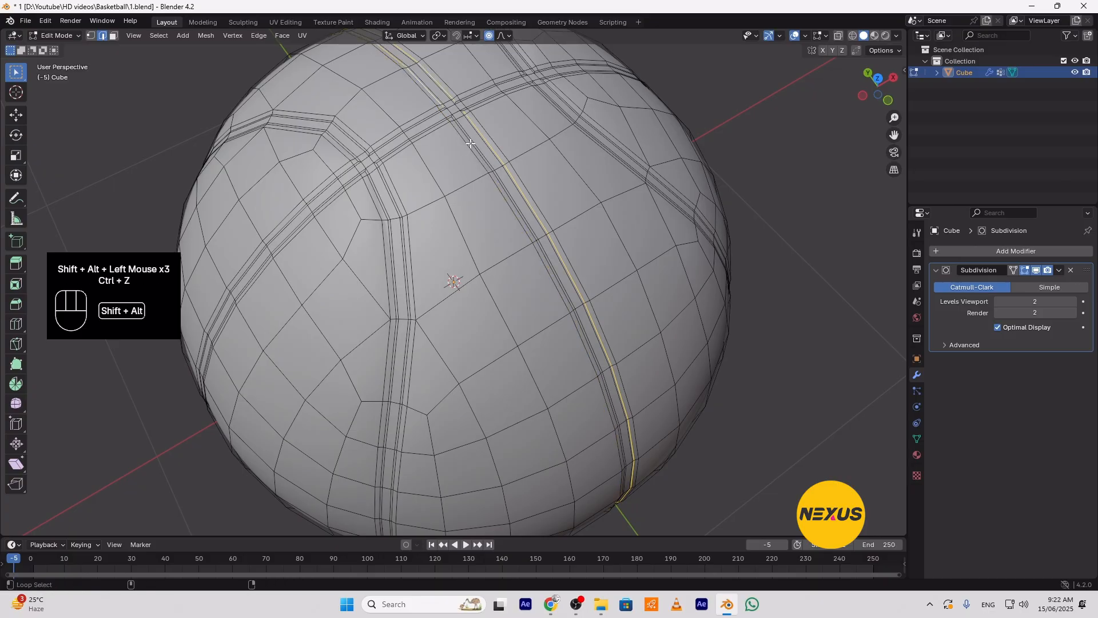
left_click(470, 143, "alt+shift")
Add the edge loops along both sides of the seam crossing the ball's long central seam to the selection
left_click(427, 130, "alt+shift")
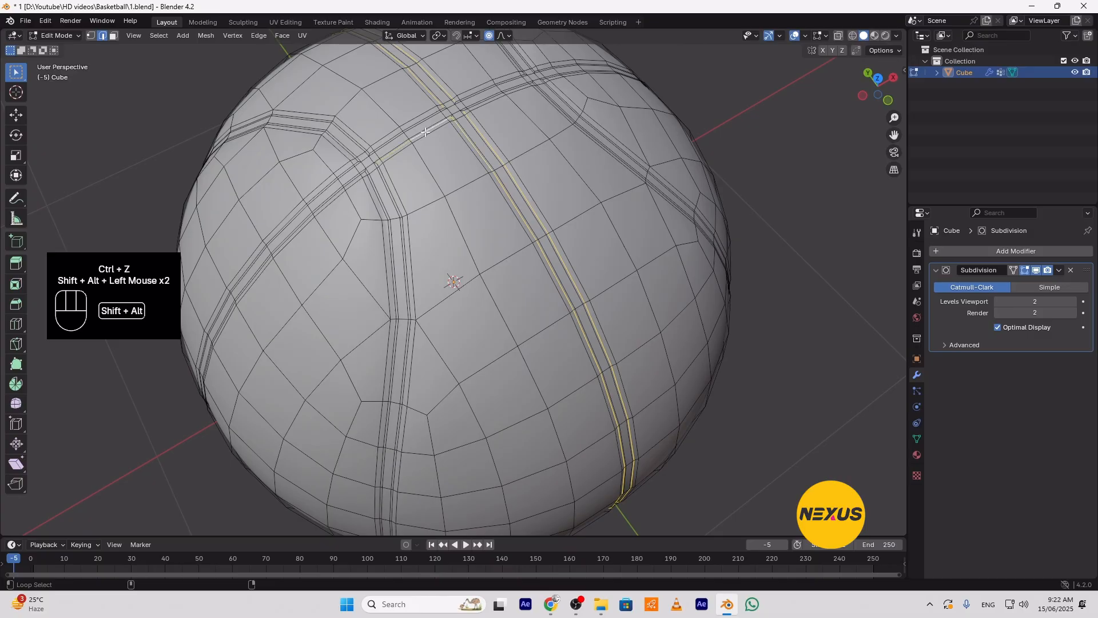
left_click(419, 126, "alt+shift")
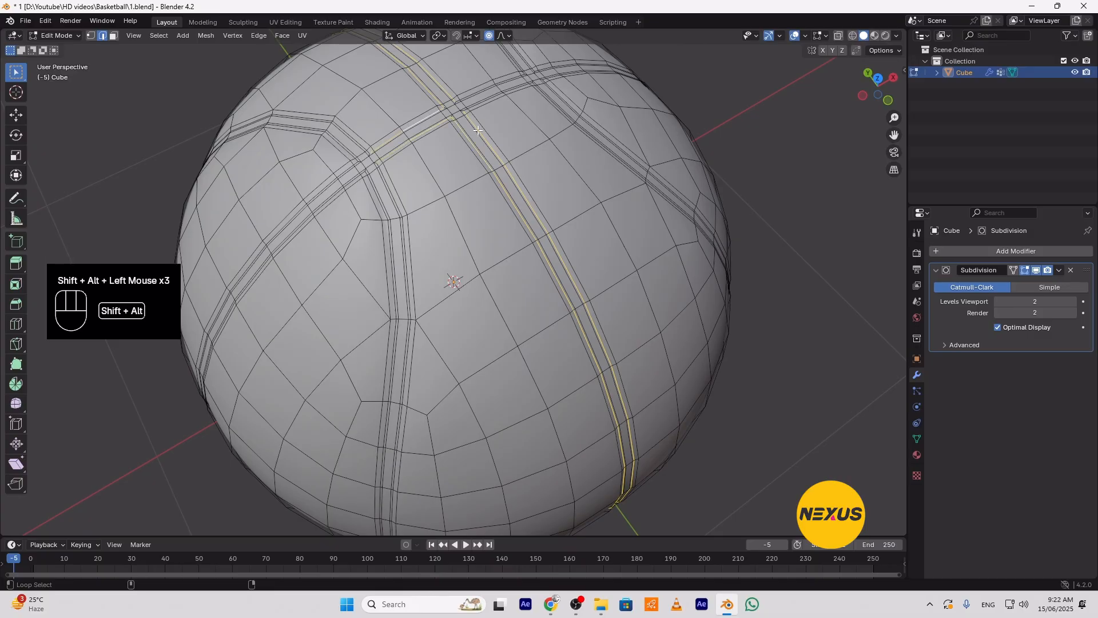
left_click(481, 92, "alt+shift")
left_click(480, 88, "alt+shift")
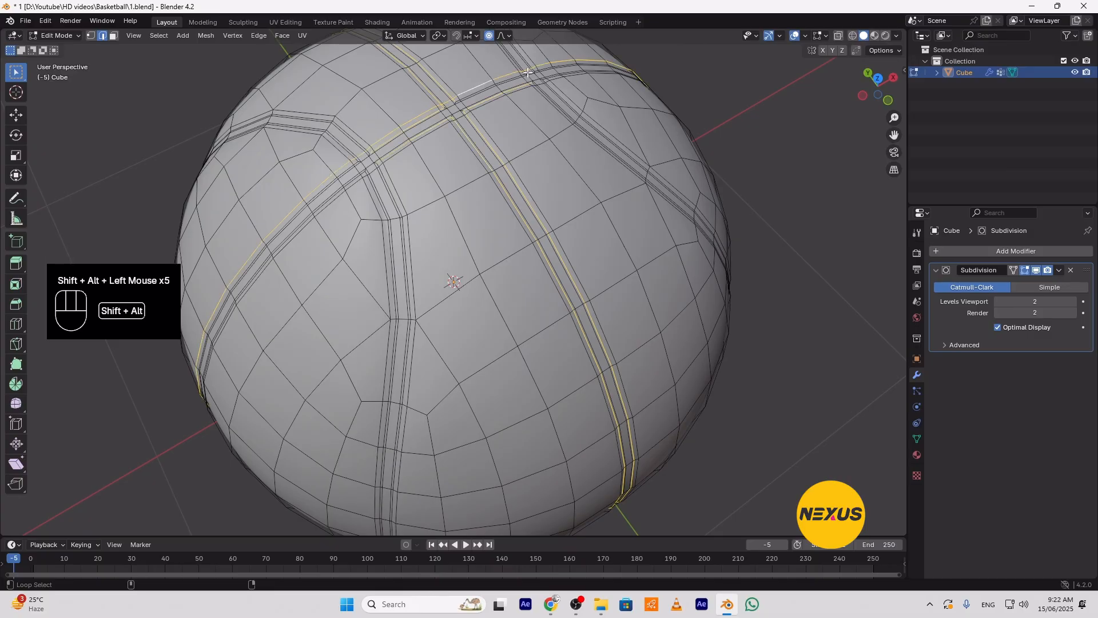
key("ctrl+z")
left_click(550, 82, "alt+shift")
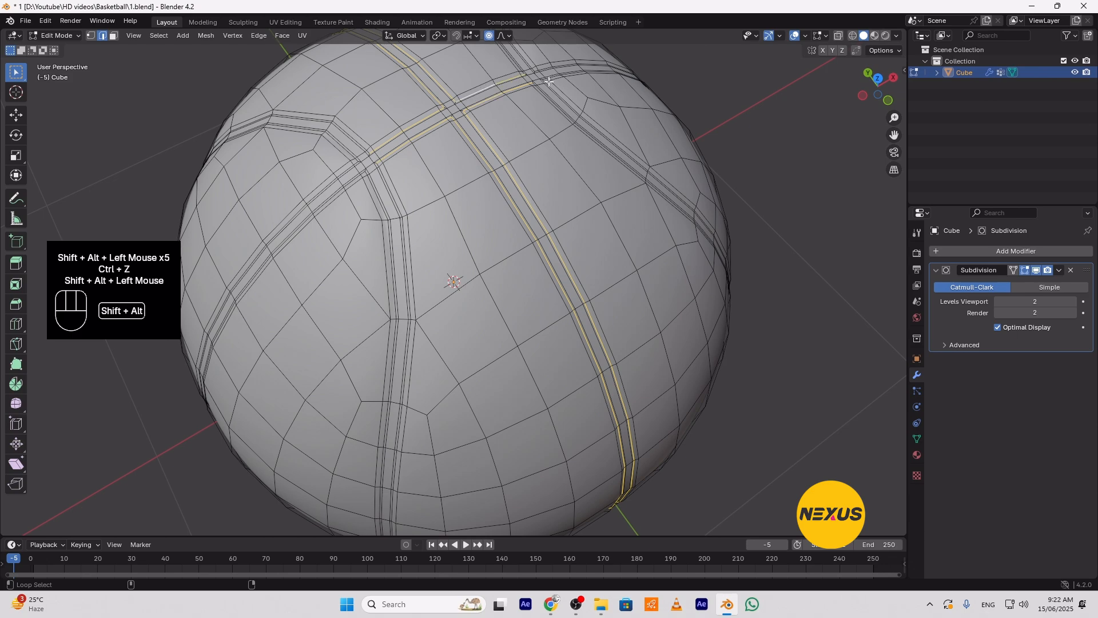
left_click(548, 67, "alt+shift")
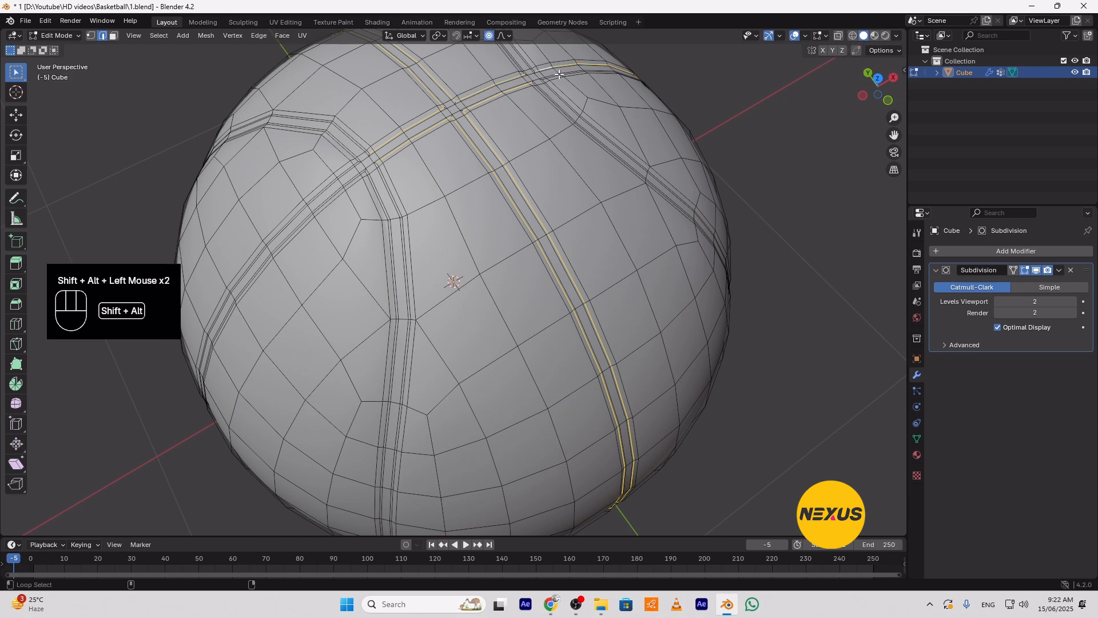
left_click(570, 75, "alt+shift")
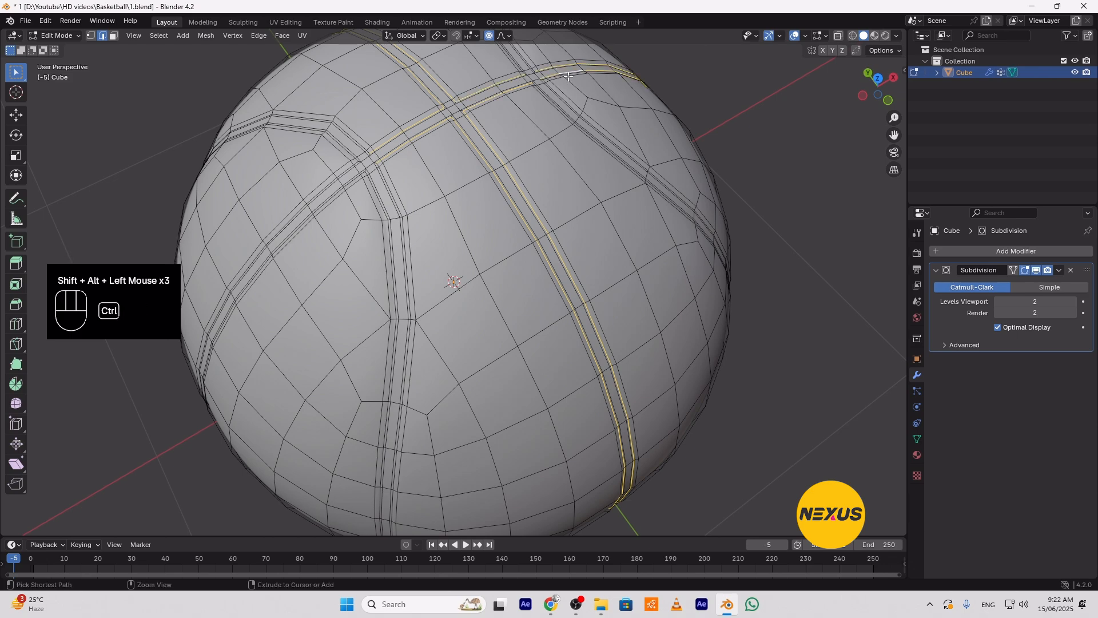
key("ctrl+z")
left_click(564, 91, "alt+shift")
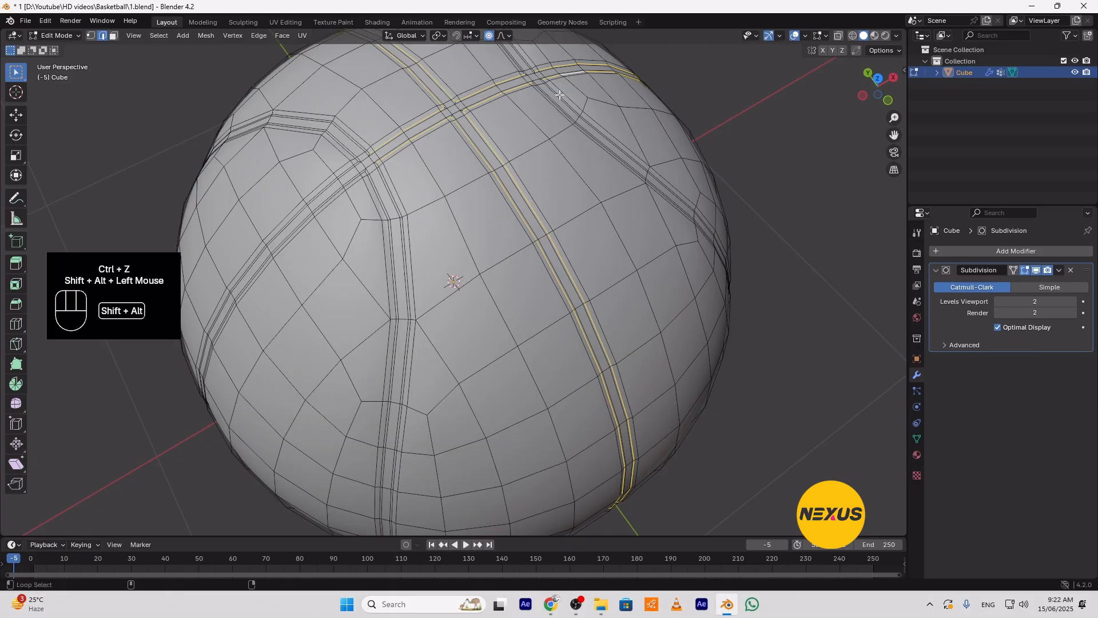
Extend the selection with the edge loops along both sides of the adjoining curved seam
left_click(558, 94, "alt+shift")
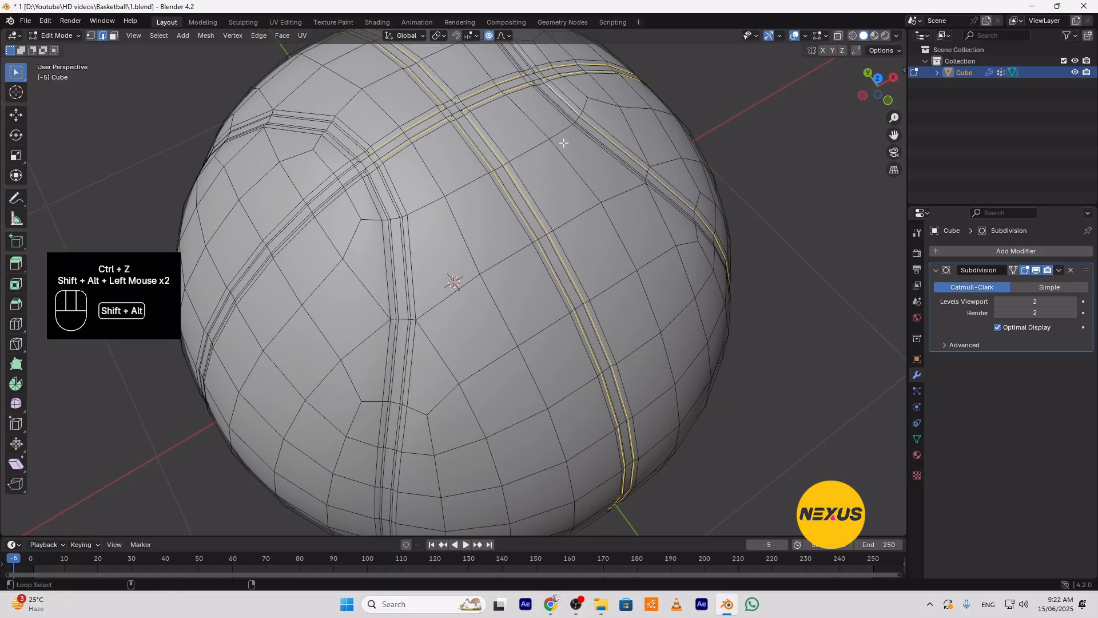
left_click(553, 104, "alt+shift")
key("ctrl+z")
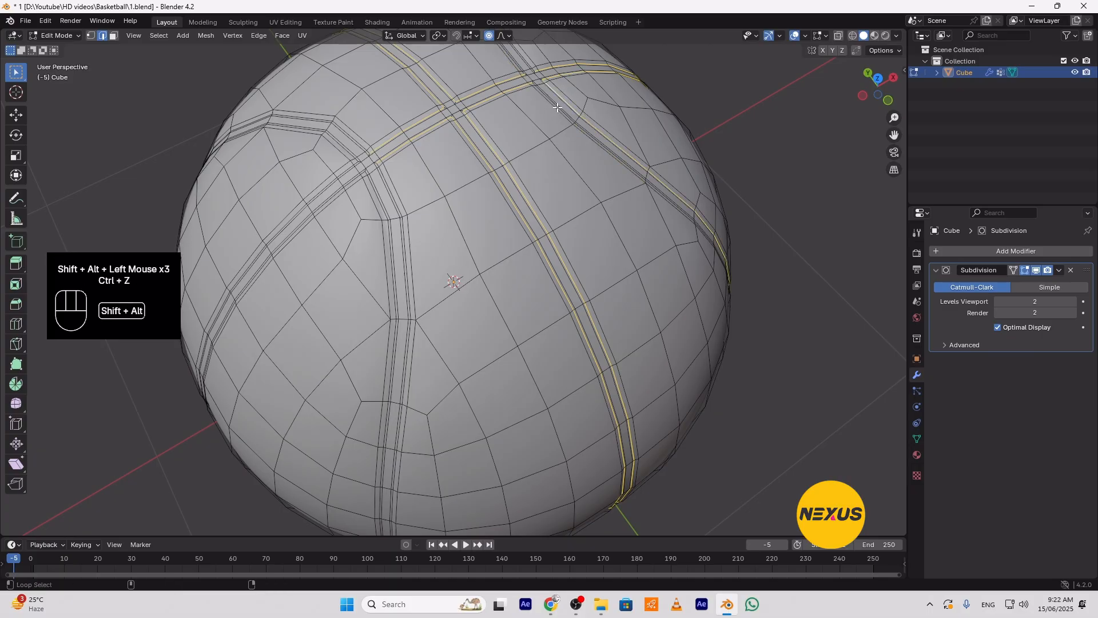
left_click(558, 107, "alt+shift")
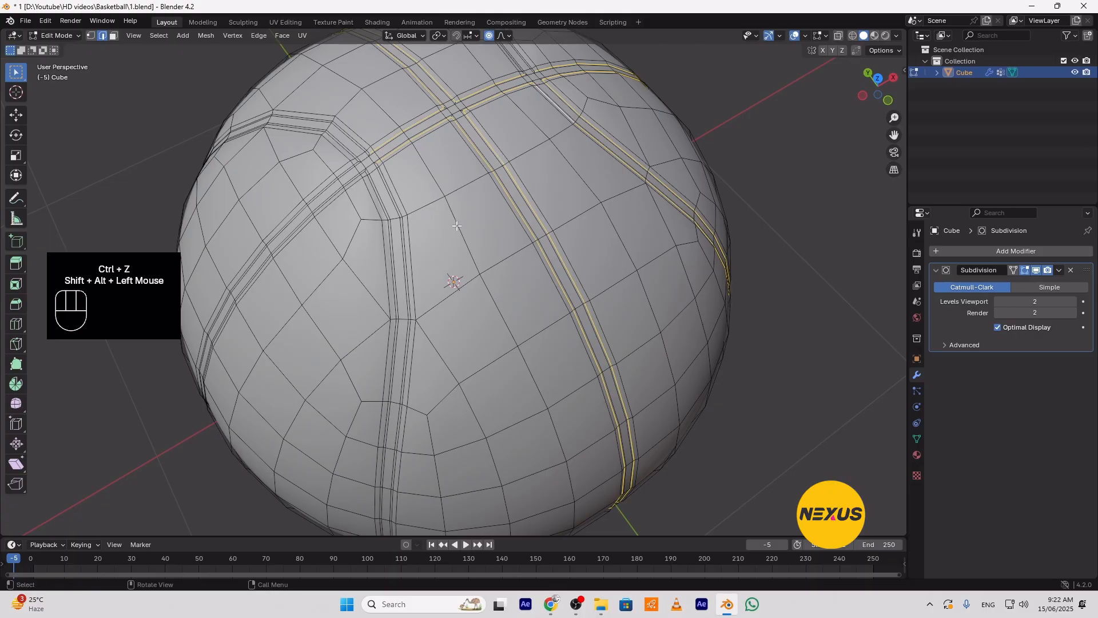
Add both border edge loops of the curved seam on the opposite side of the ball, covering both of its halves
middle_click_drag(456, 226, 472, 172)
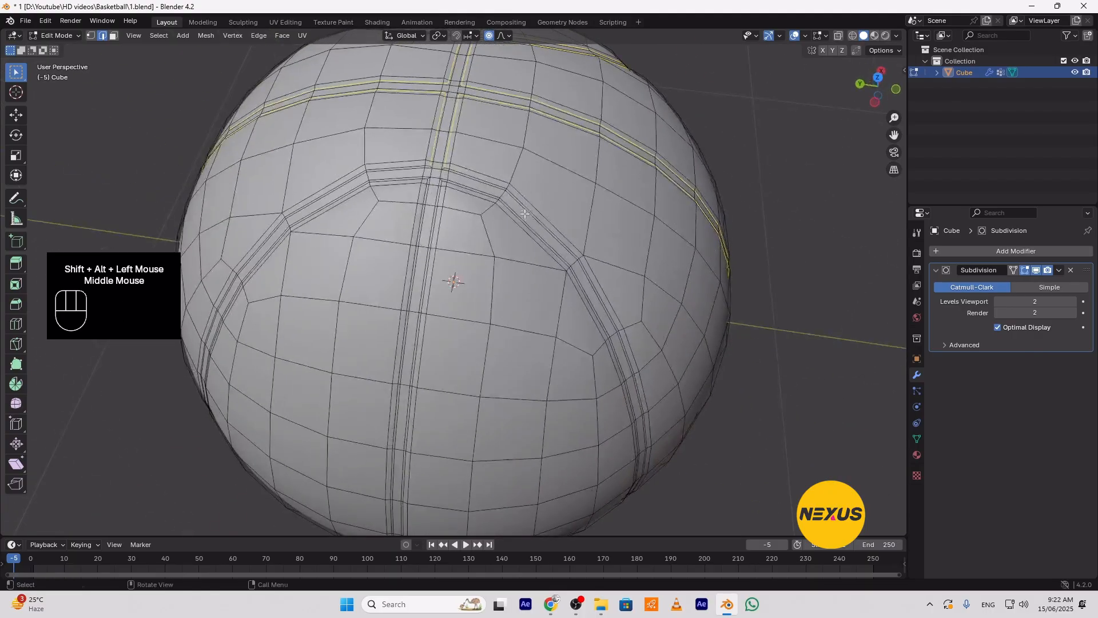
left_click(474, 179, "alt+shift")
left_click(471, 192, "alt+shift")
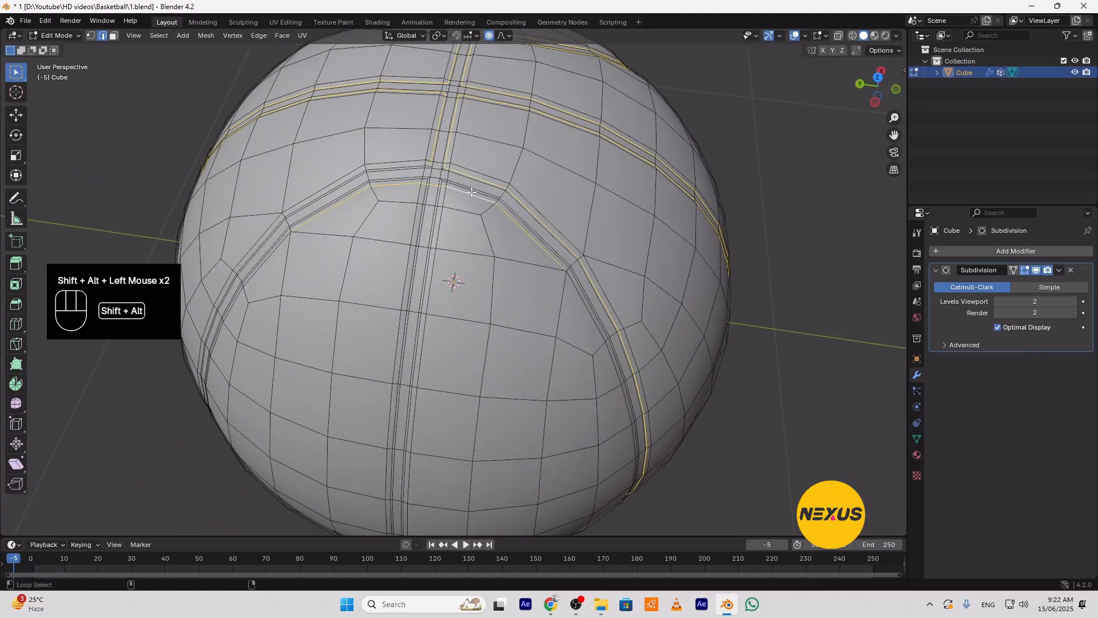
key("ctrl+z")
left_click(462, 192, "alt+shift")
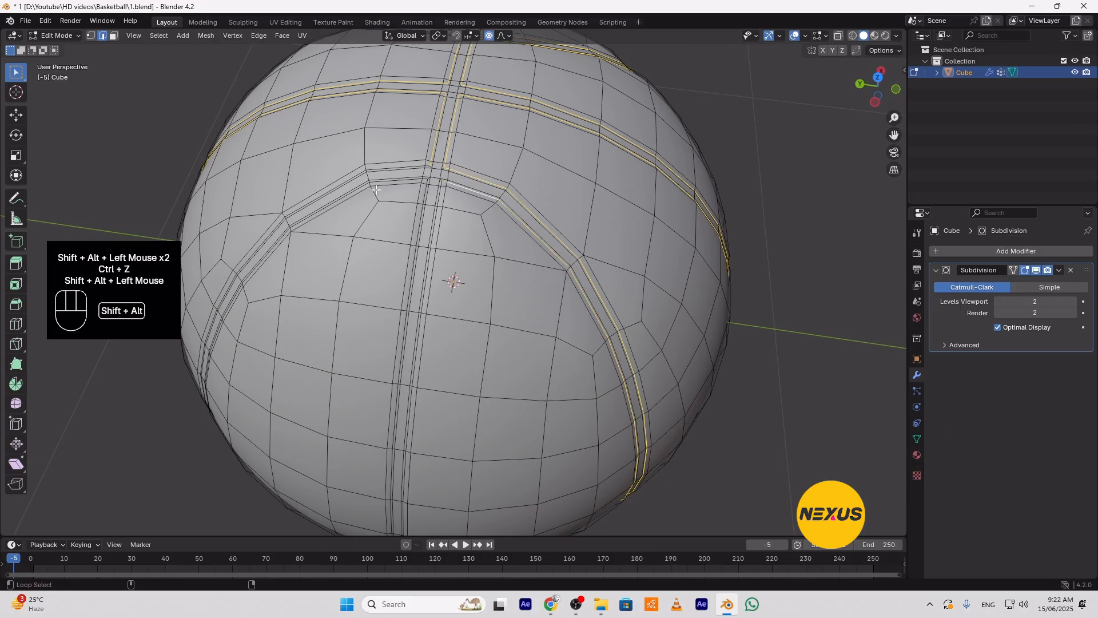
left_click(392, 182, "alt+shift")
key("ctrl+z")
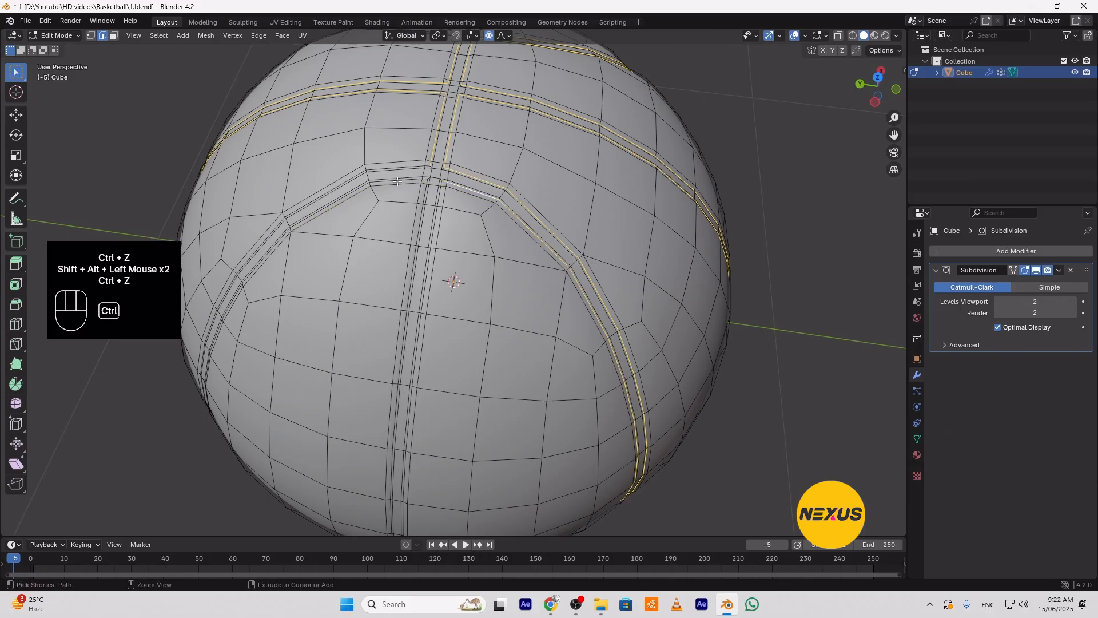
left_click(398, 181, "alt+shift")
left_click(394, 168, "alt+shift")
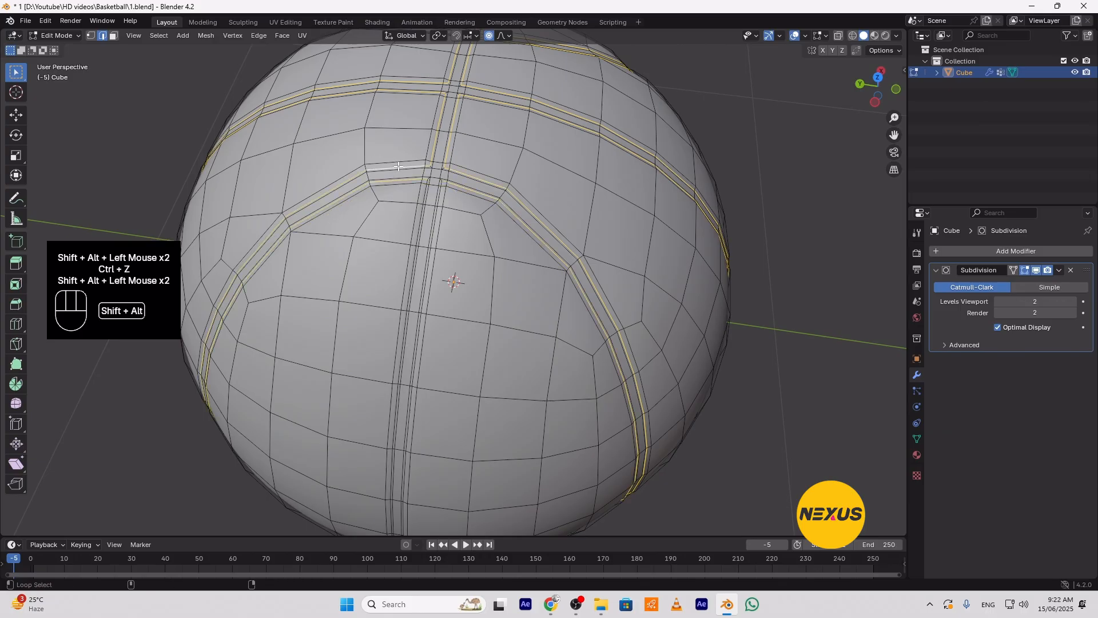
Add the two border edge loops of the remaining unselected curved seam section to the selection
middle_click_drag(394, 167, 473, 117)
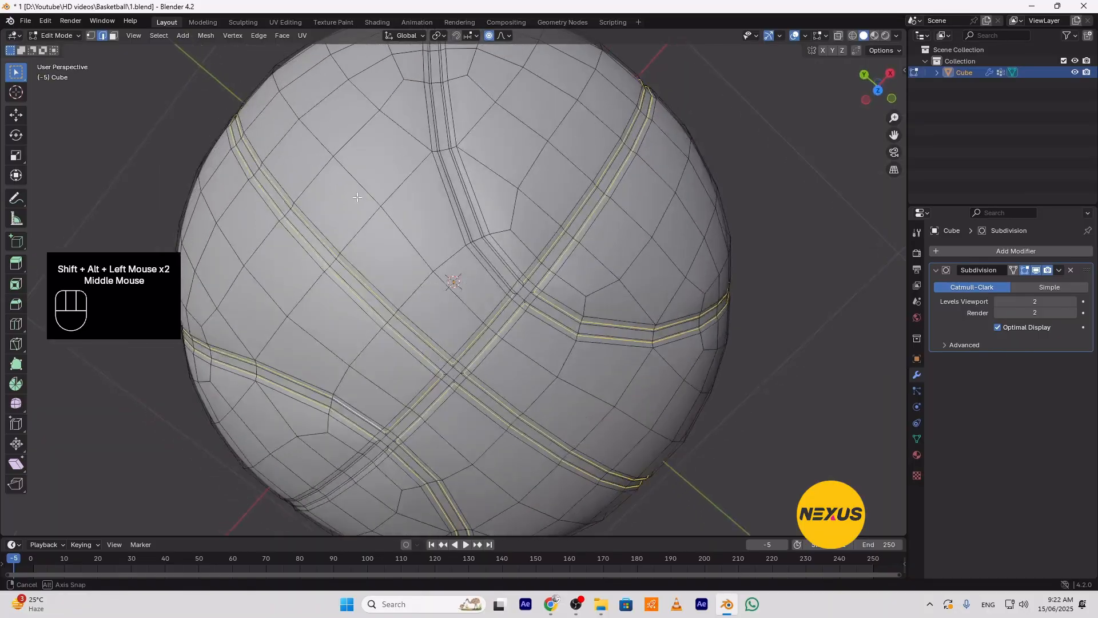
left_click(458, 159, "alt+shift")
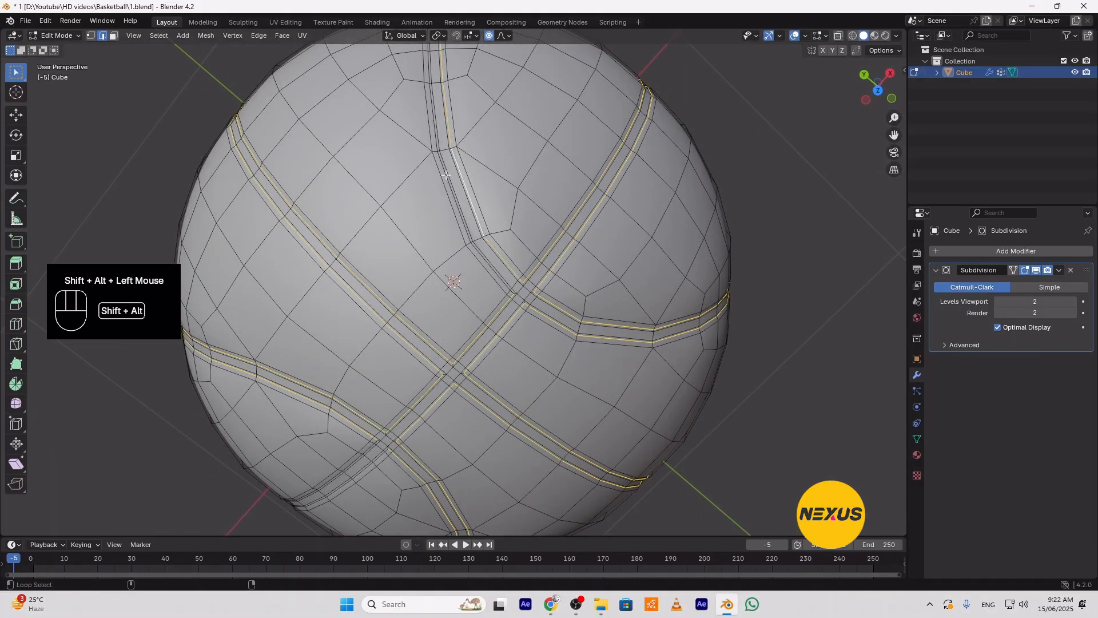
left_click(444, 174, "alt+shift")
Complete the selection with both border edges of the remaining crossing seam sections, between and beyond the two curved seams
middle_click_drag(443, 174, 505, 379)
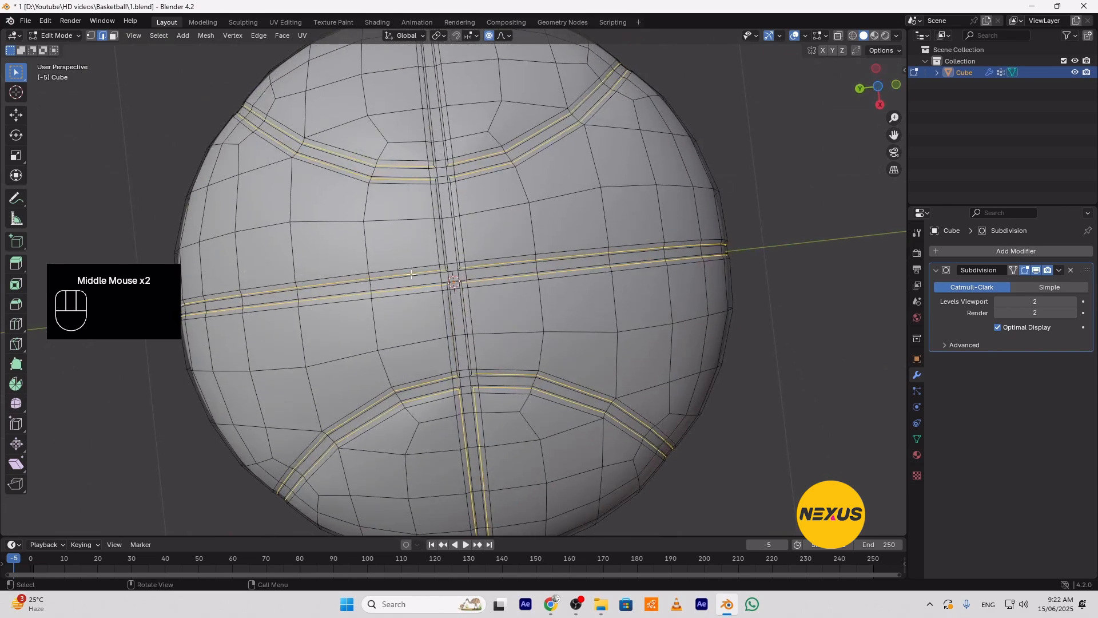
left_click(455, 206, "alt+shift")
left_click(440, 208, "alt+shift")
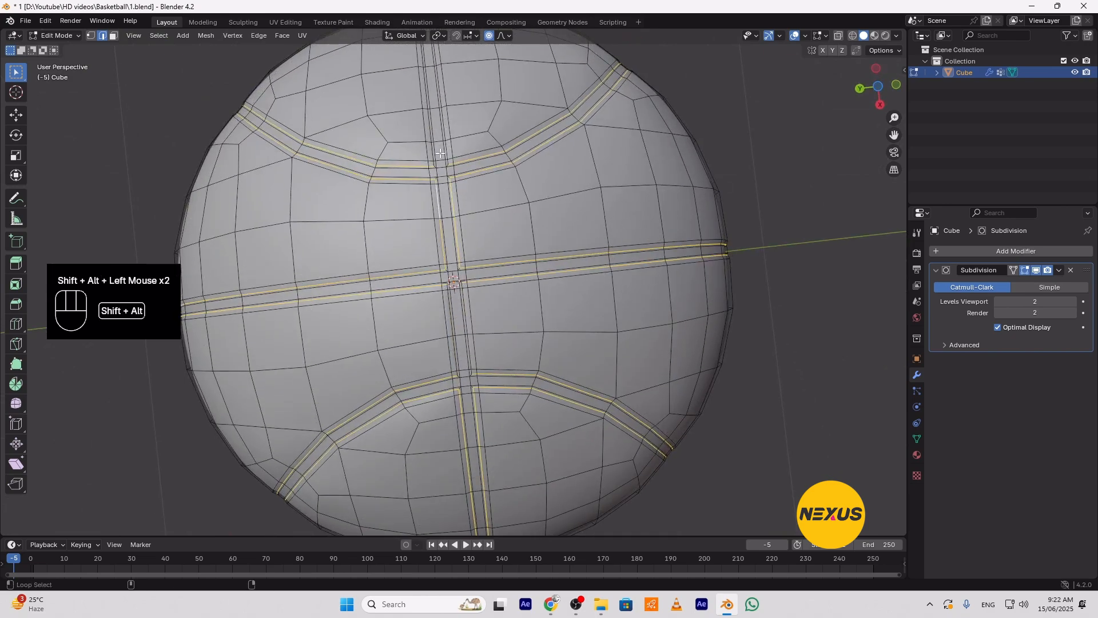
left_click(430, 135, "alt+shift")
left_click(446, 132, "alt+shift")
left_click(468, 309, "alt+shift")
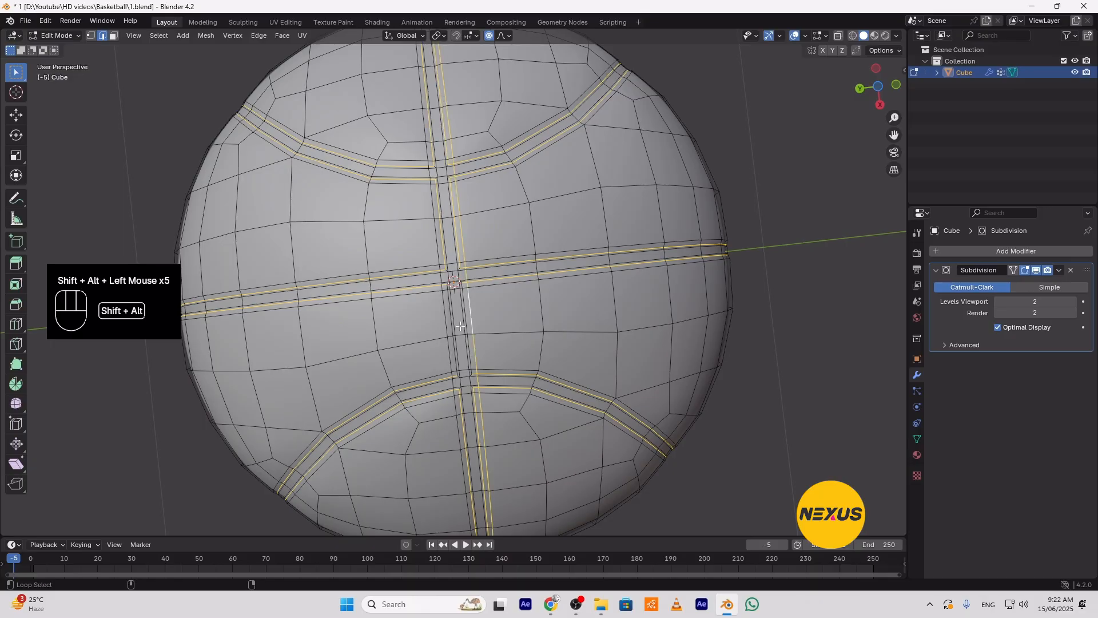
key("ctrl+z")
left_click(466, 312, "alt+shift")
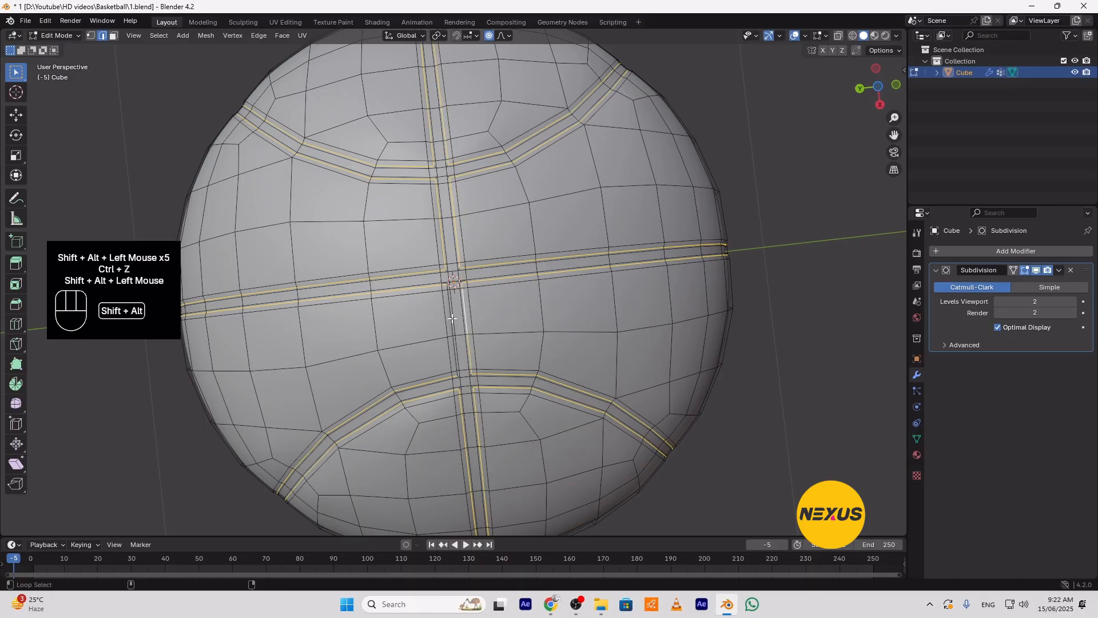
left_click(450, 317, "alt+shift")
Mark all the selected groove border edges as UV seams
middle_click_drag(554, 311, 532, 365)
right_click(504, 196)
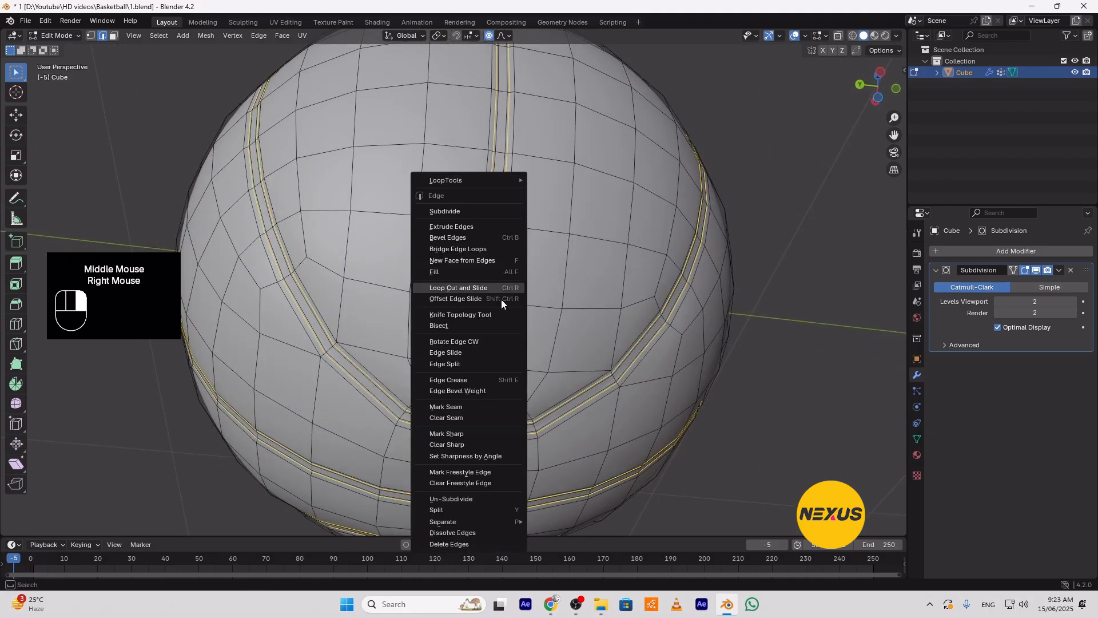
left_click(474, 411)
middle_click_drag(518, 204, 557, 364)
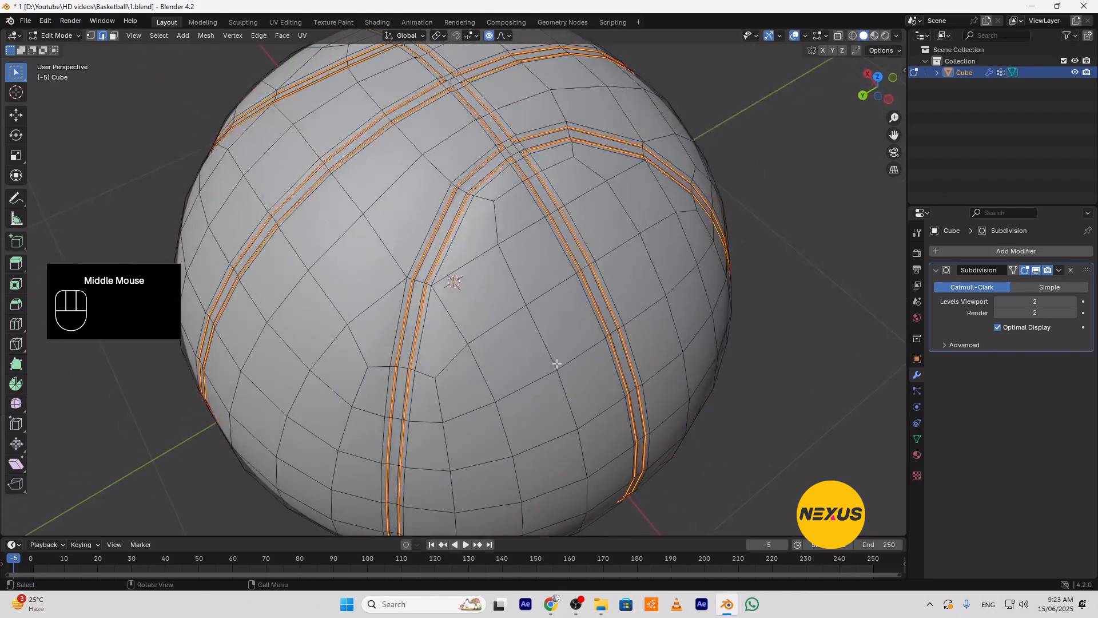
Select all faces of the ball and unwrap them with the standard Unwrap operation
key("3")
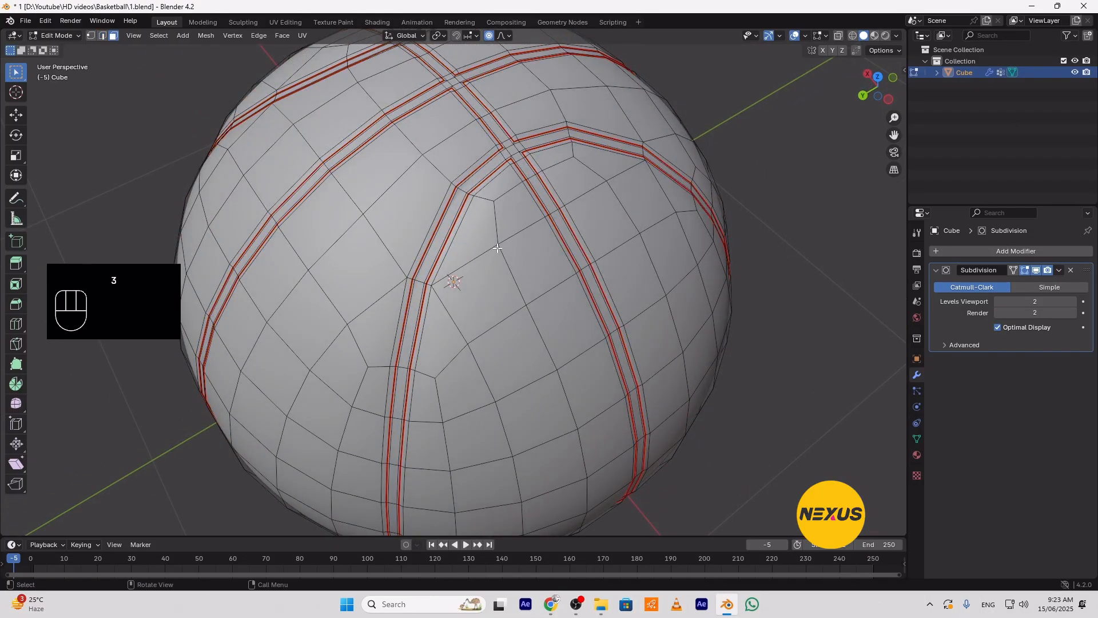
key("a")
right_click(499, 199)
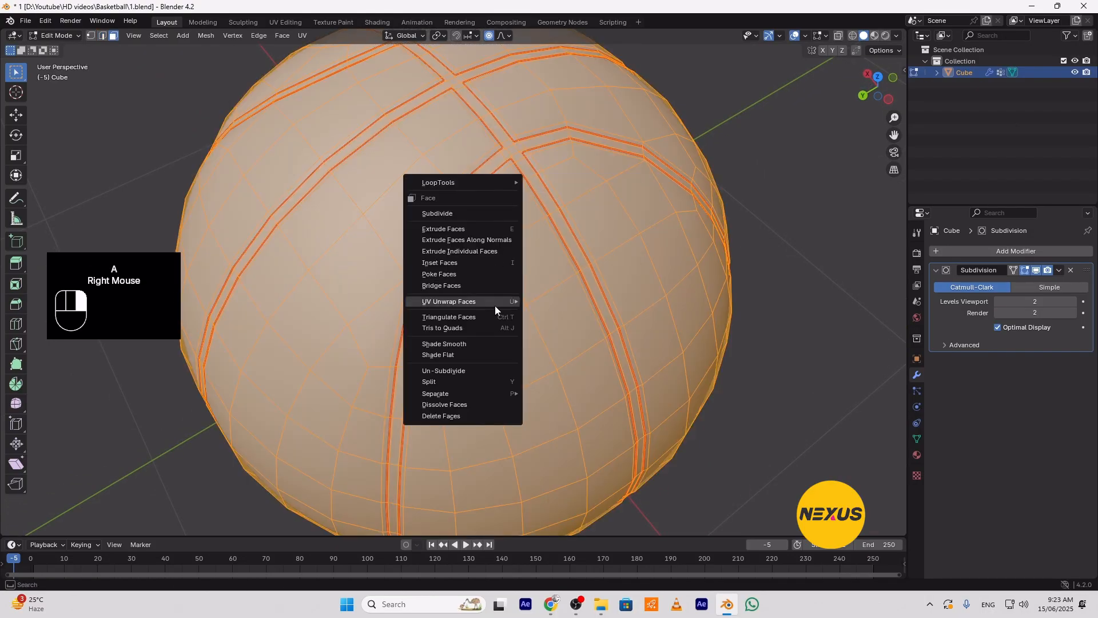
mouse_move(490, 304)
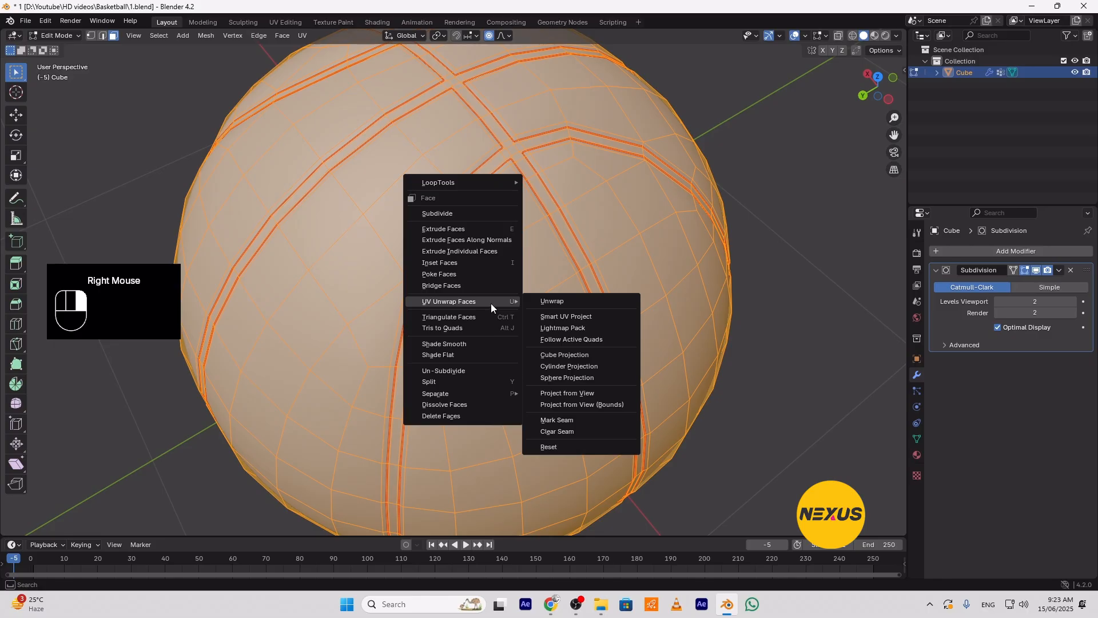
left_click(546, 302)
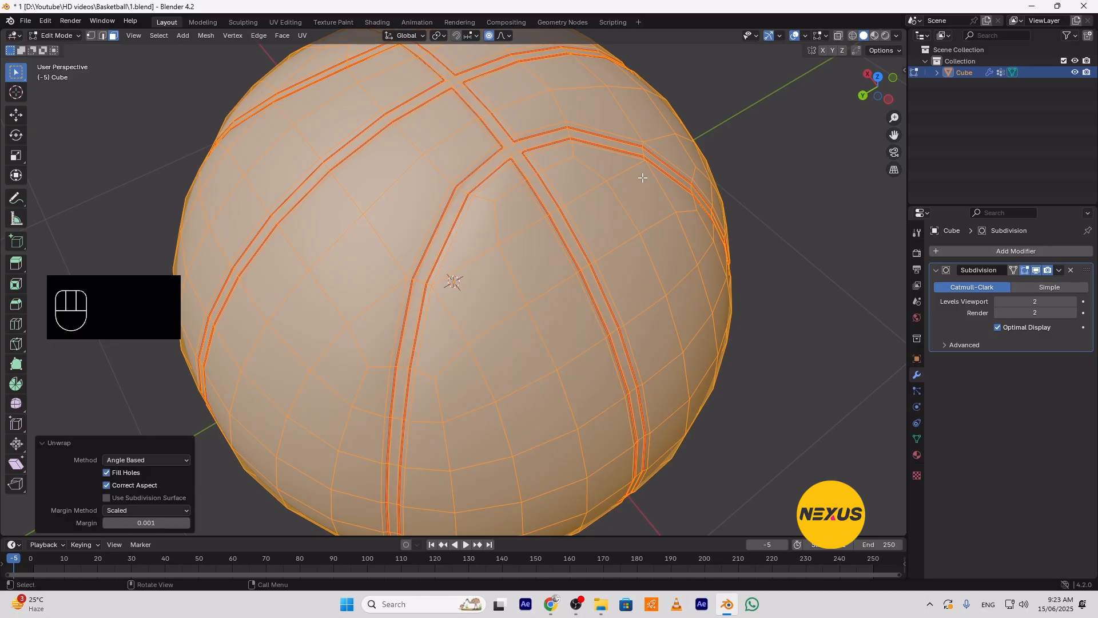
Return to Object Mode and show the whole ball in Material Preview shading
key("Tab")
mouse_move(652, 236)
middle_mouse_down()
mouse_move(611, 265)
mouse_move(616, 279)
mouse_move(667, 235)
middle_mouse_up()
left_click(875, 35)
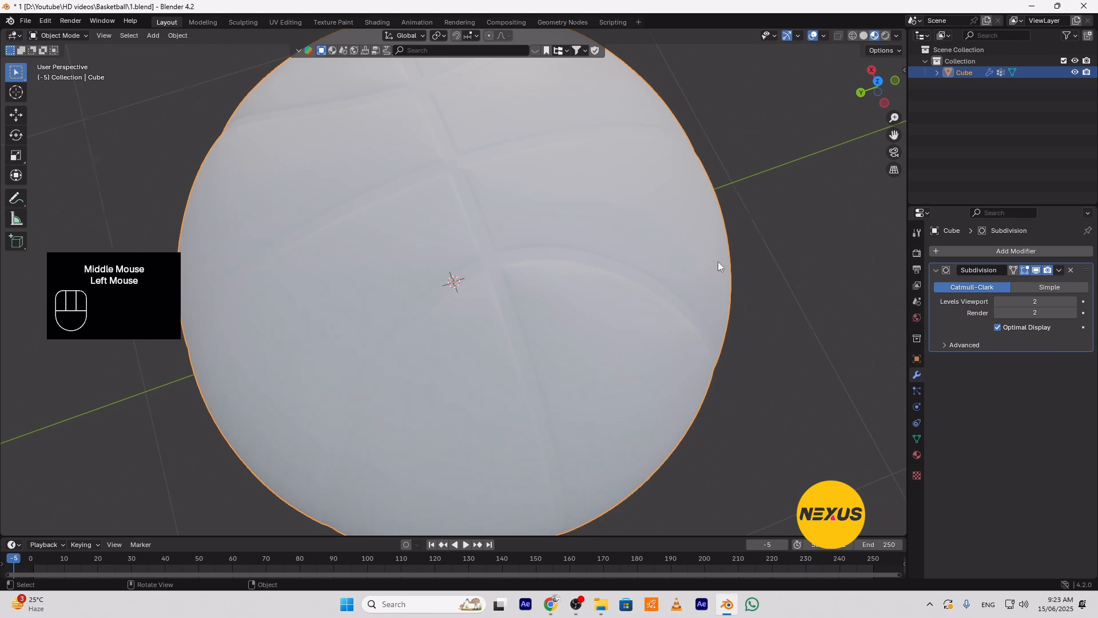
scroll(718, 262, "down", 2)
middle_click_drag(728, 277, 702, 263)
scroll(701, 263, "up", 1)
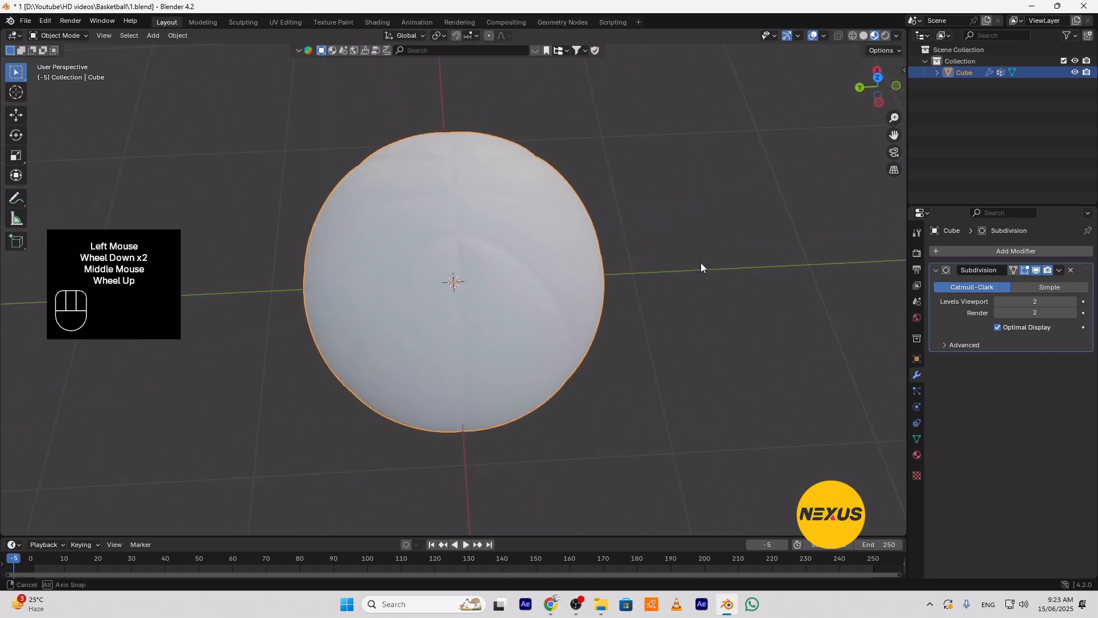
Change the base color of the ball's existing material to a saturated orange
left_click(918, 456)
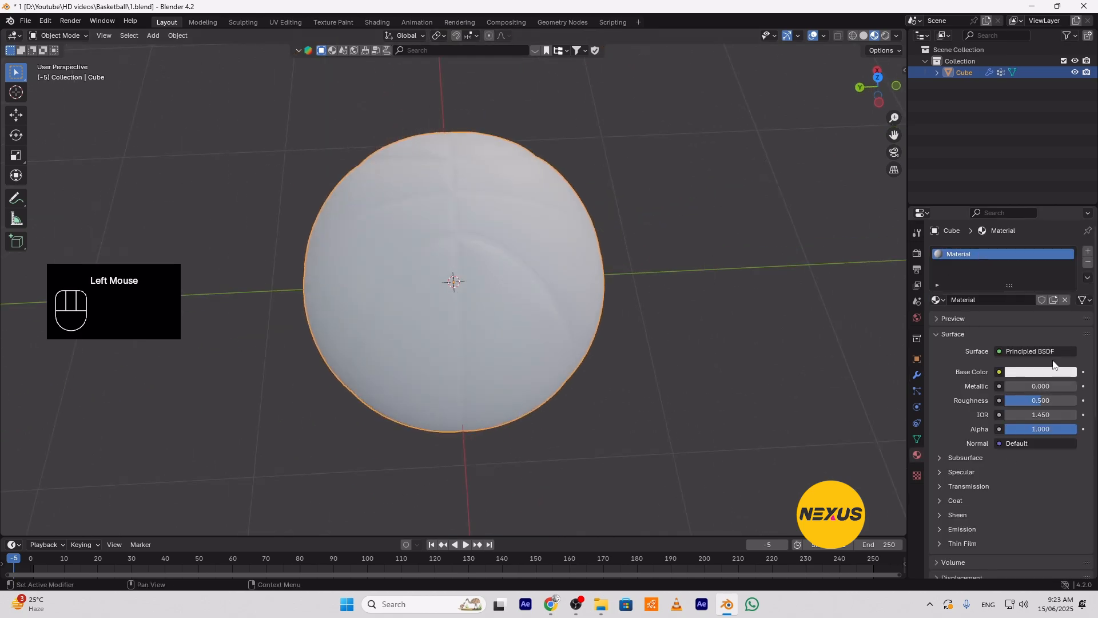
left_click(1032, 373)
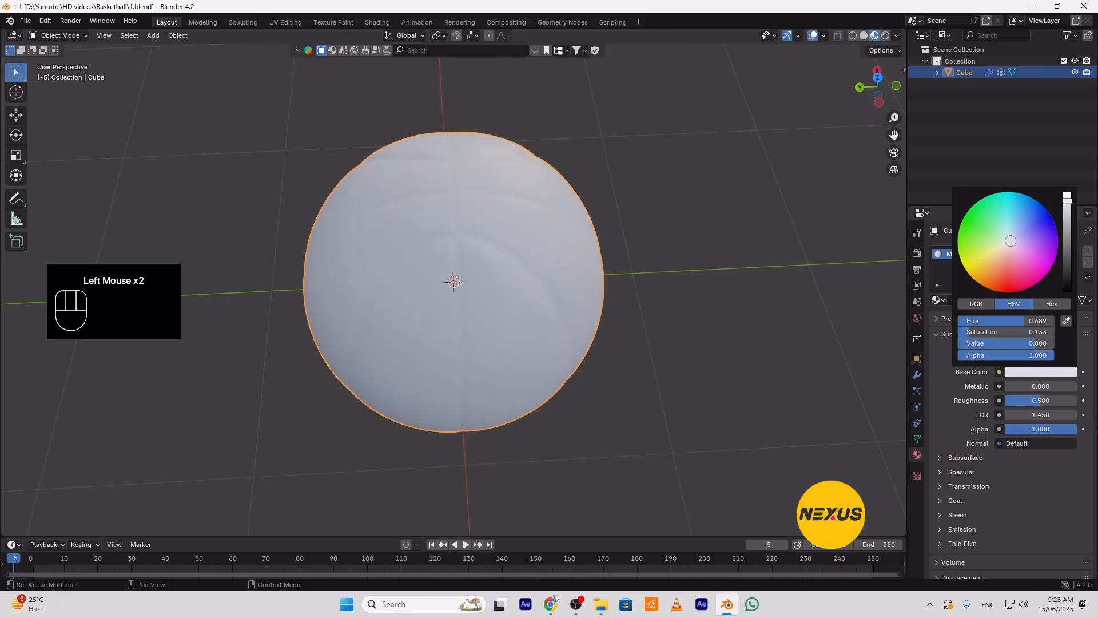
left_click(983, 281)
left_click_drag(983, 278, 989, 282)
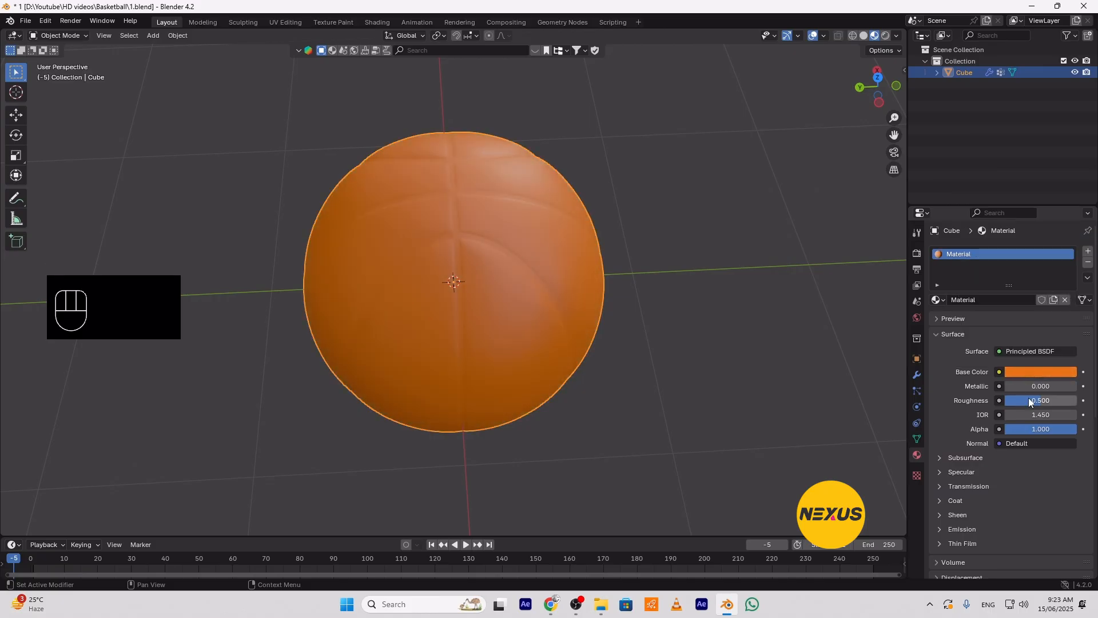
Lower the orange material's roughness to about 0.445 and check the ball's surface
left_click_drag(1041, 401, 1028, 400)
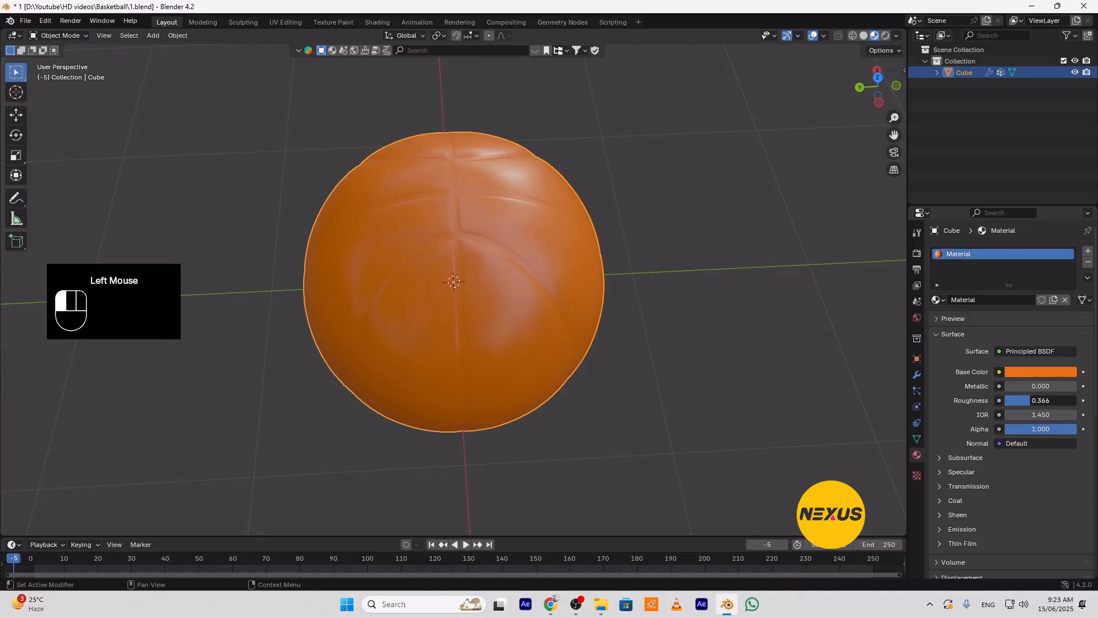
left_click_drag(1034, 400, 1037, 400)
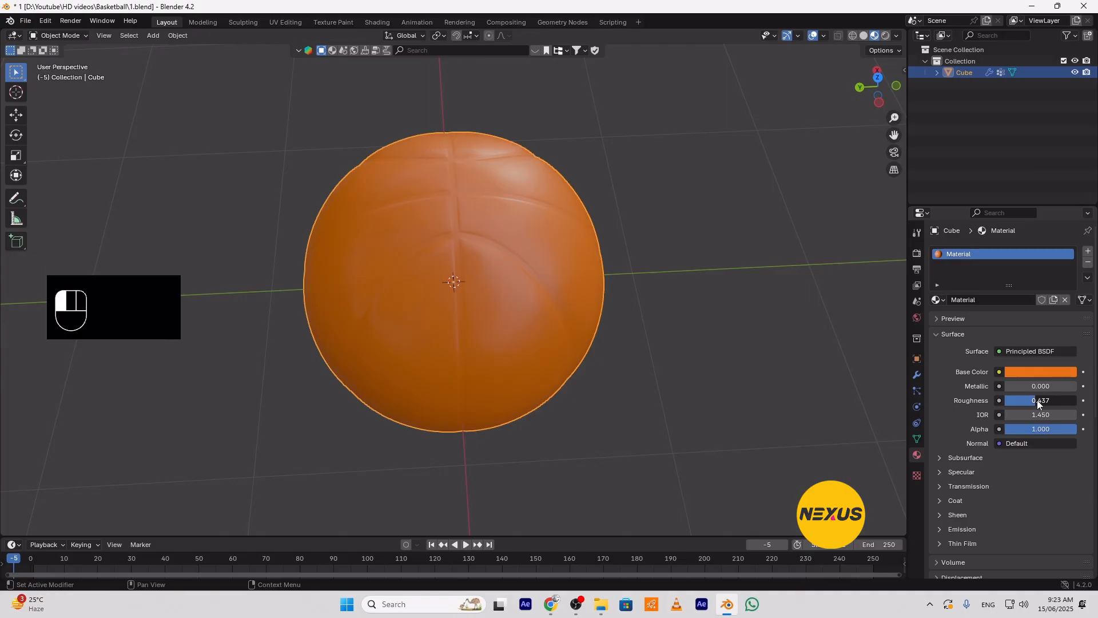
middle_click_drag(679, 293, 761, 280)
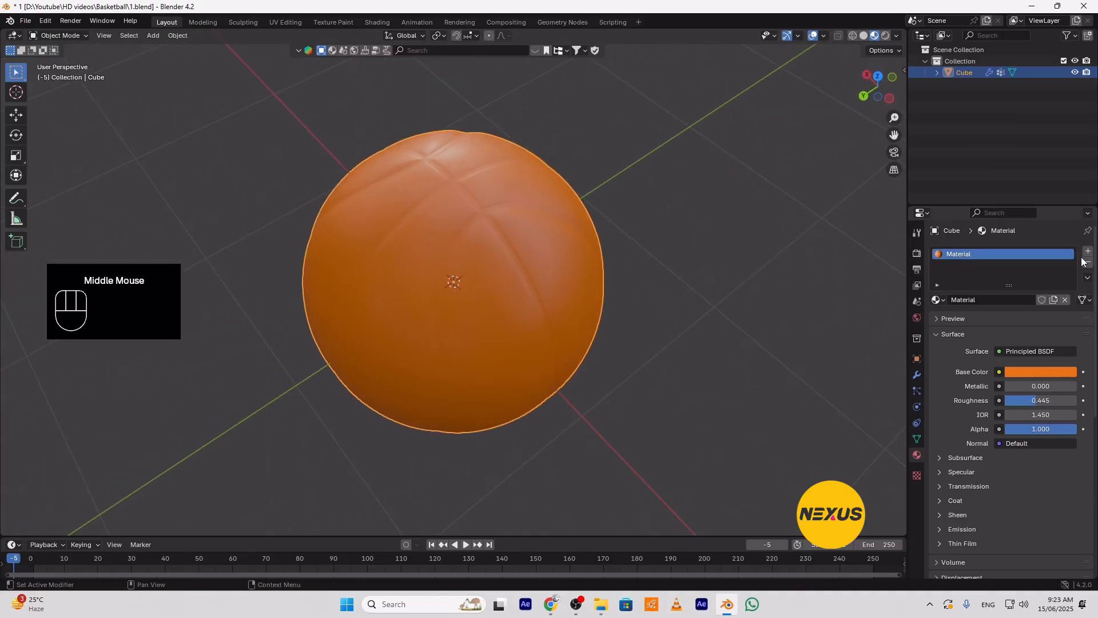
Add a second material slot to the ball with a new material named Black
left_click(1089, 251)
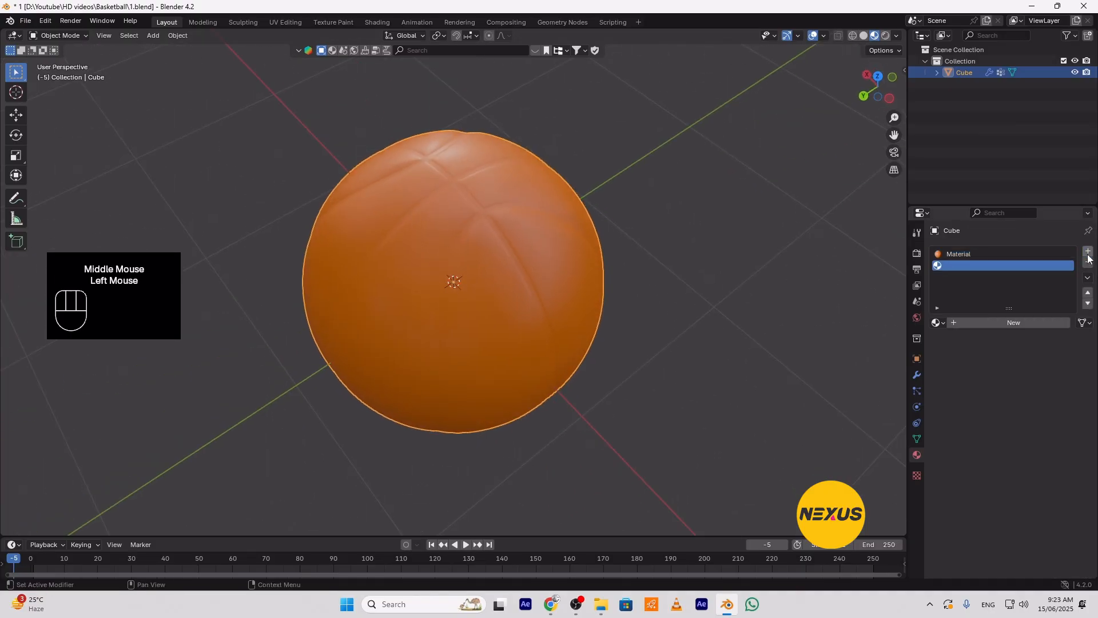
left_click(1014, 322)
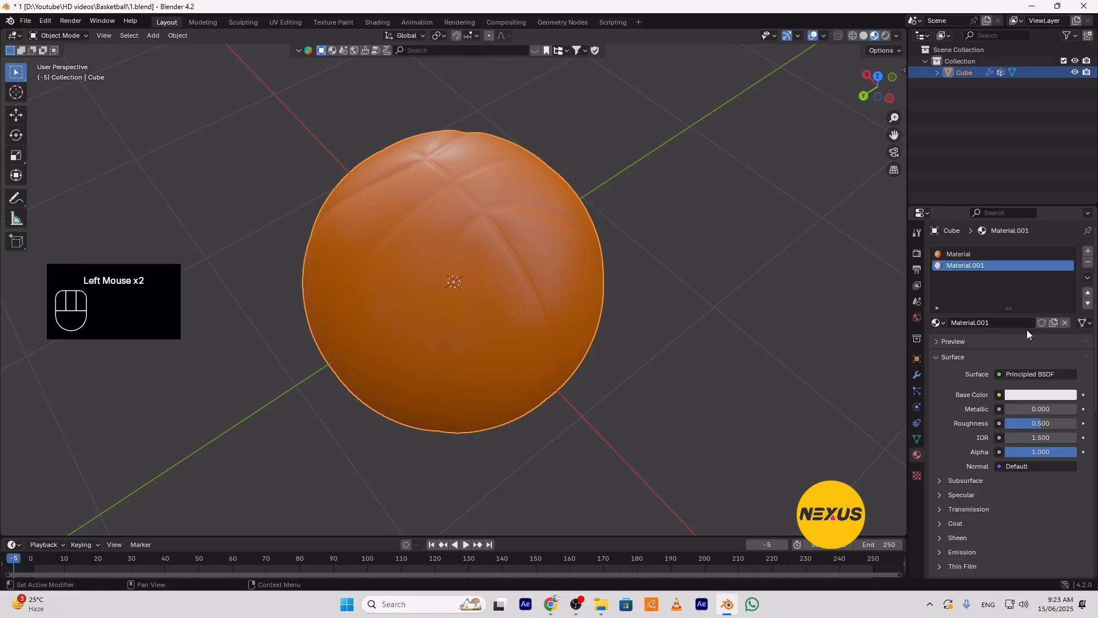
left_click(976, 267)
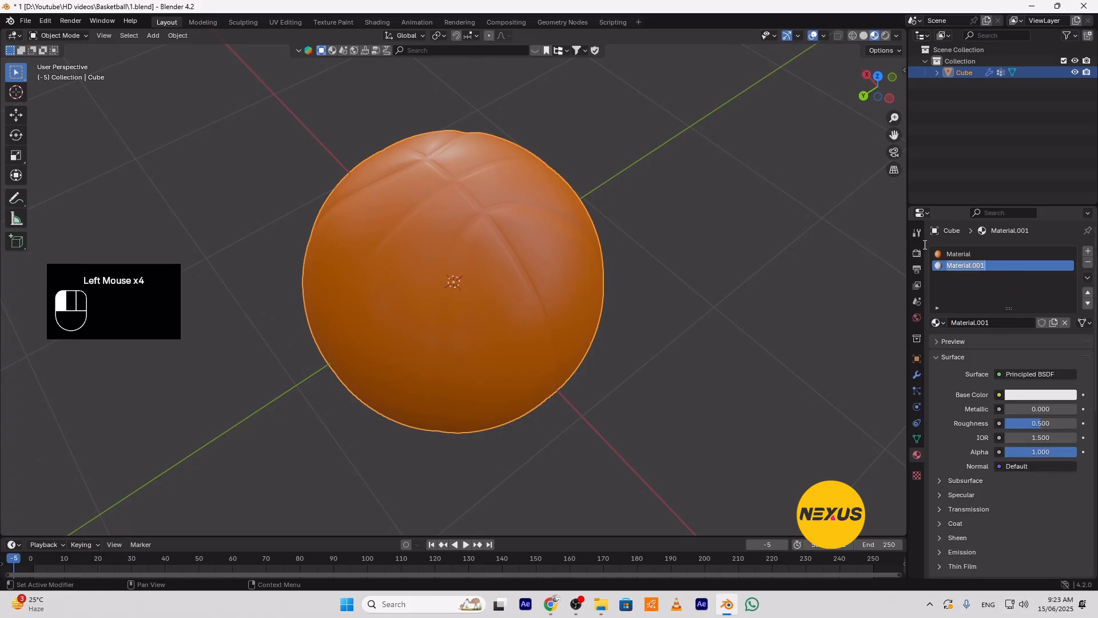
type("Black")
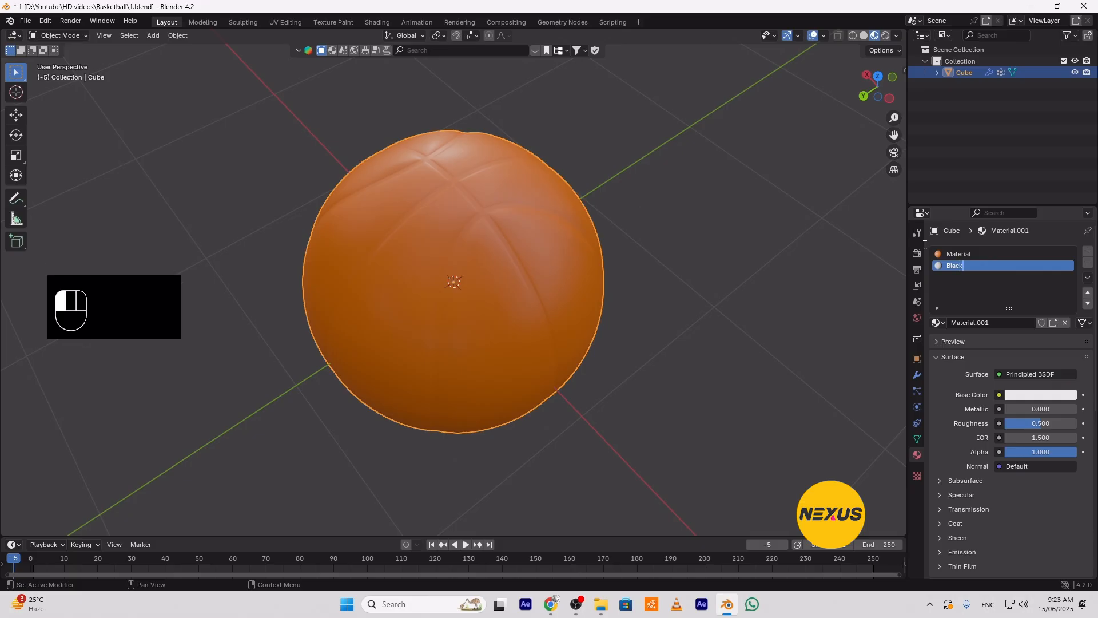
left_click(925, 245)
Darken the Black material's base color to a value of 0.014 and lower its roughness to about 0.406
double_click(1044, 396)
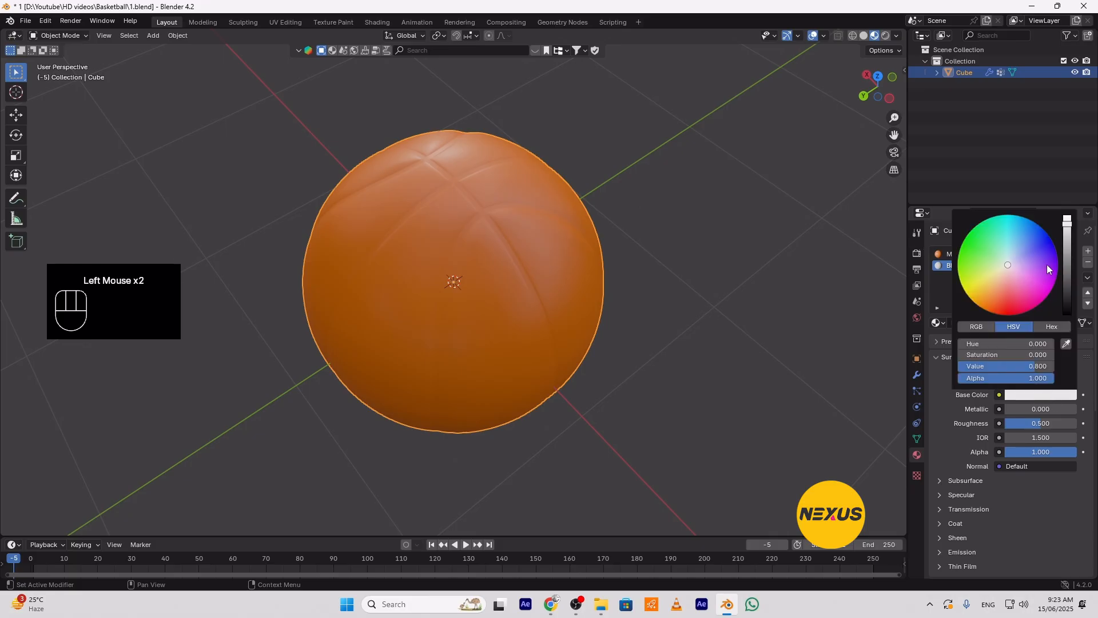
left_click_drag(1067, 253, 1067, 302)
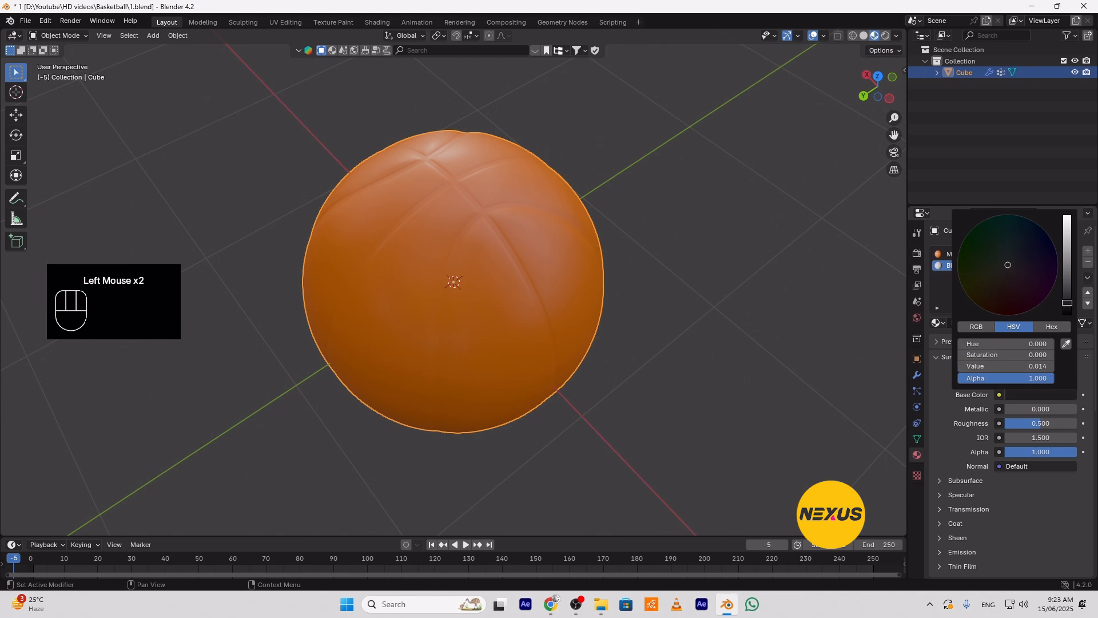
left_click_drag(1042, 423, 1033, 423)
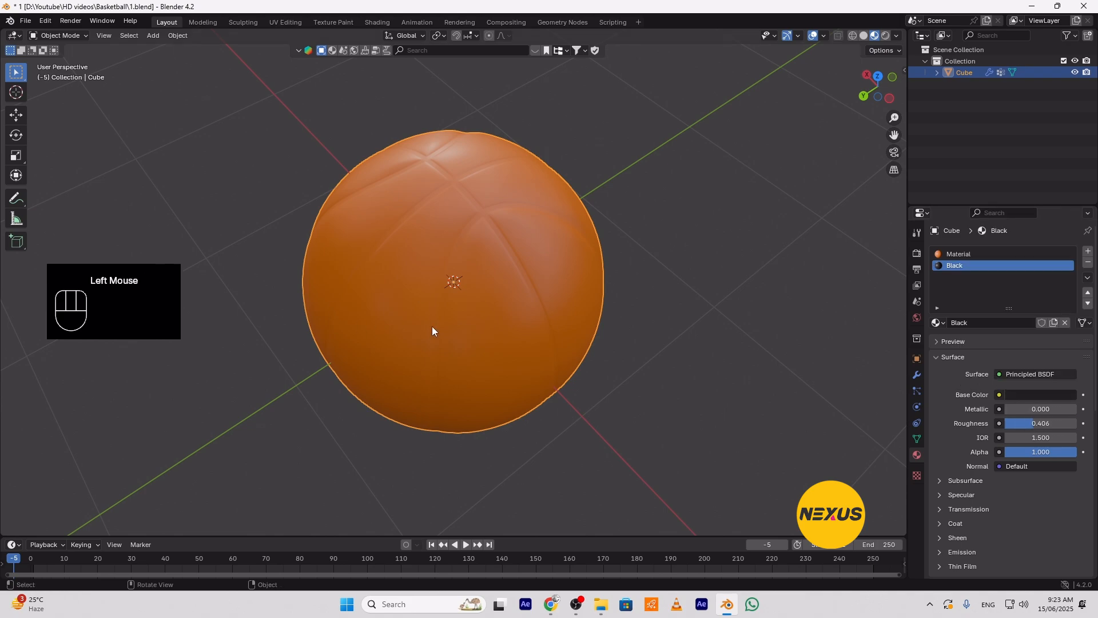
Assign the Black material to the seam faces stored in vertex group 2 and check the ball in Object Mode
key("Tab")
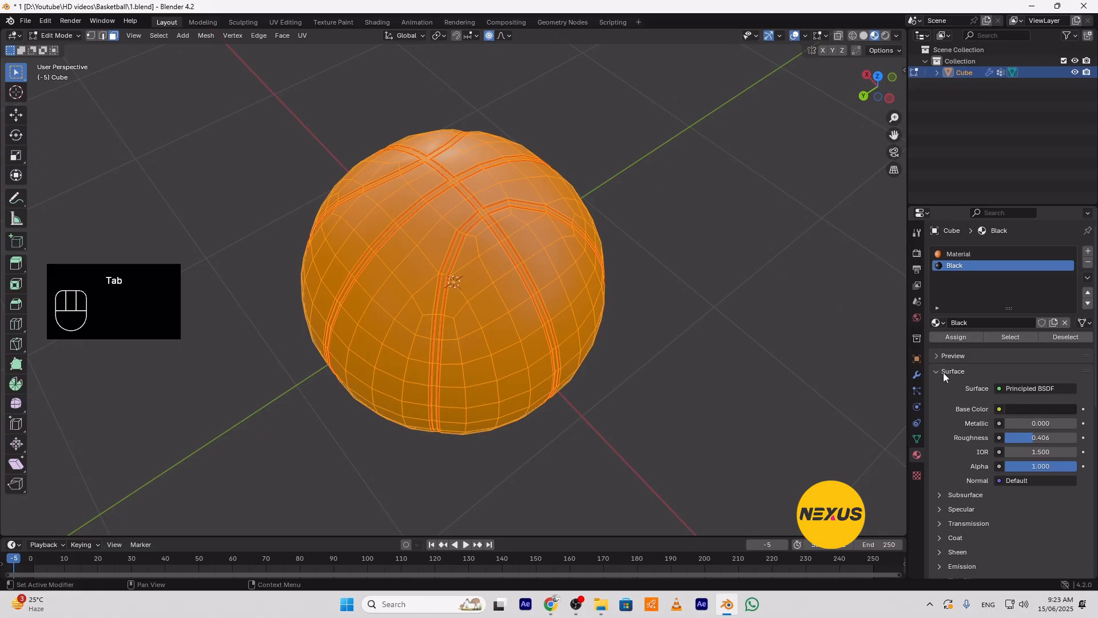
left_click(800, 419)
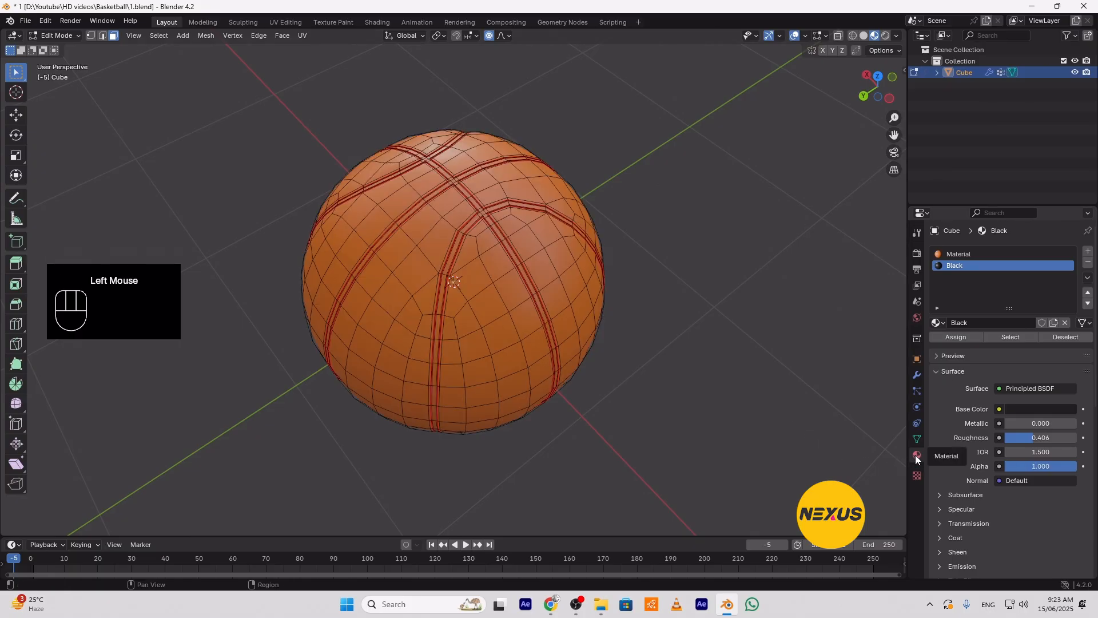
key("3")
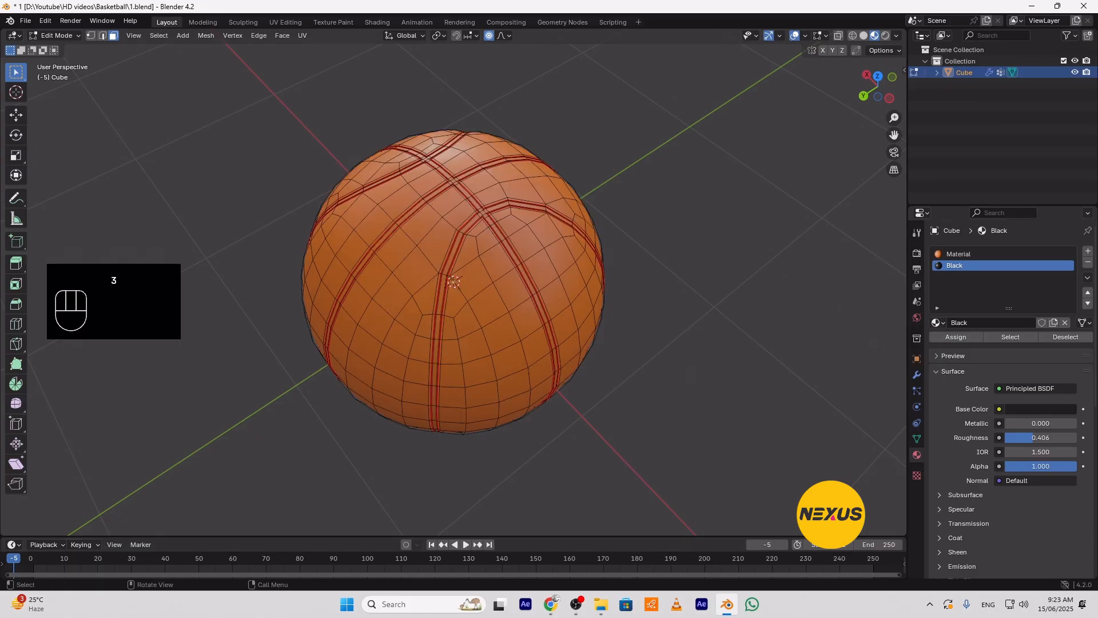
left_click(916, 438)
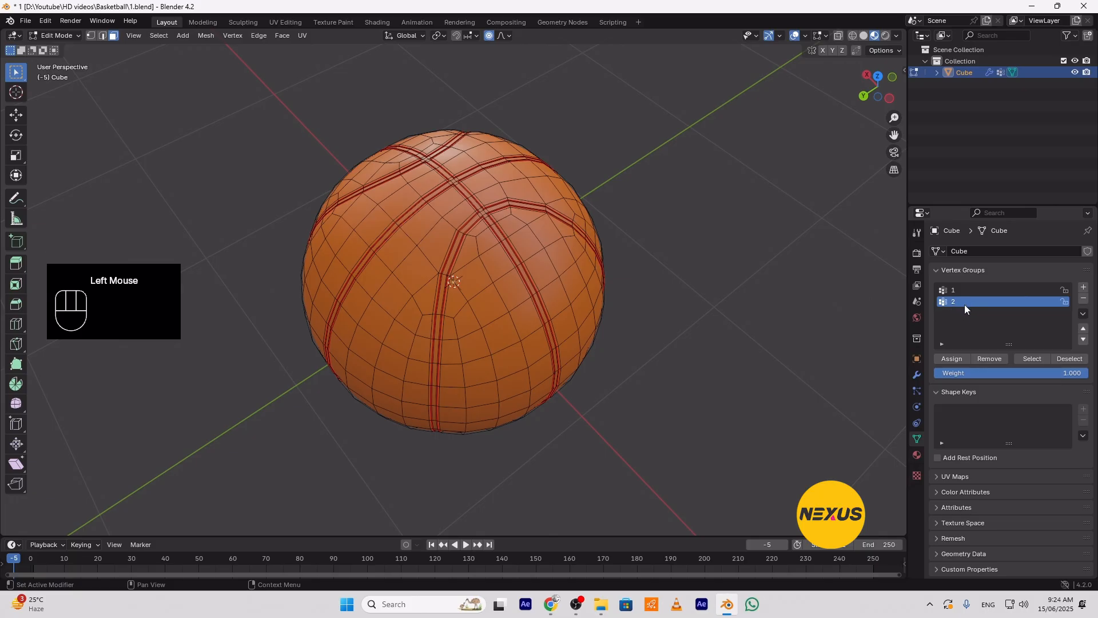
left_click(1032, 359)
scroll(674, 358, "up", 1)
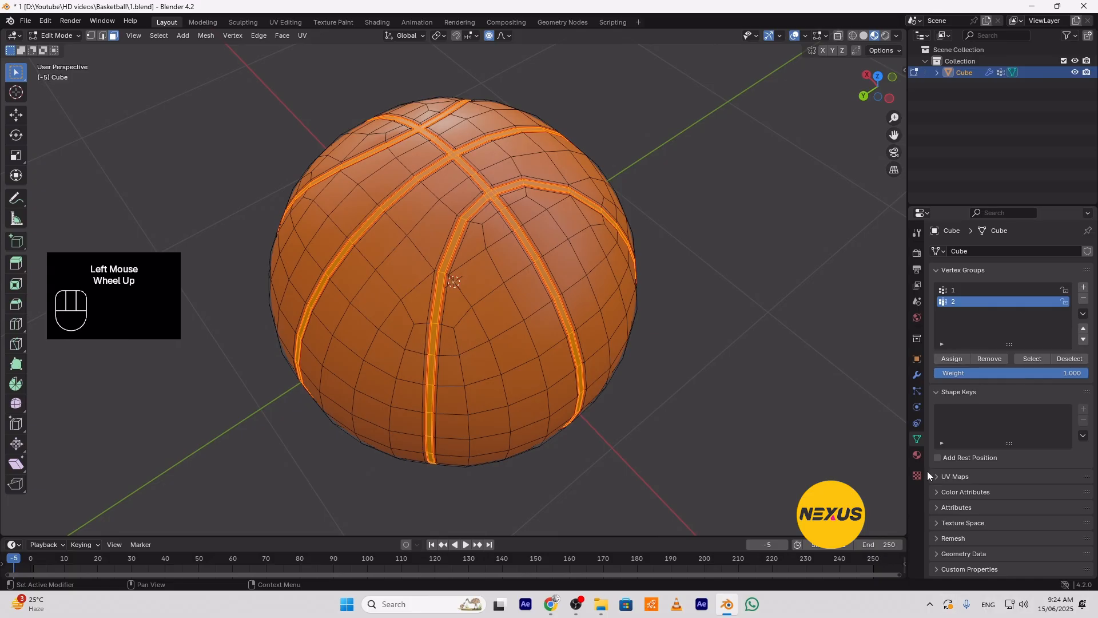
left_click(917, 456)
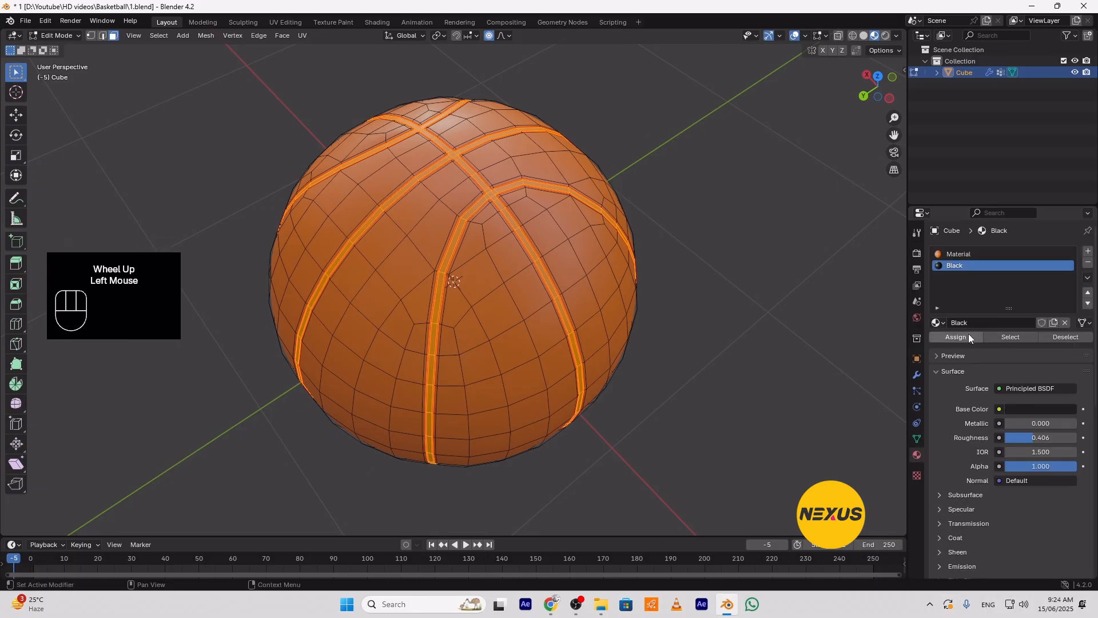
left_click(968, 335)
key("Tab")
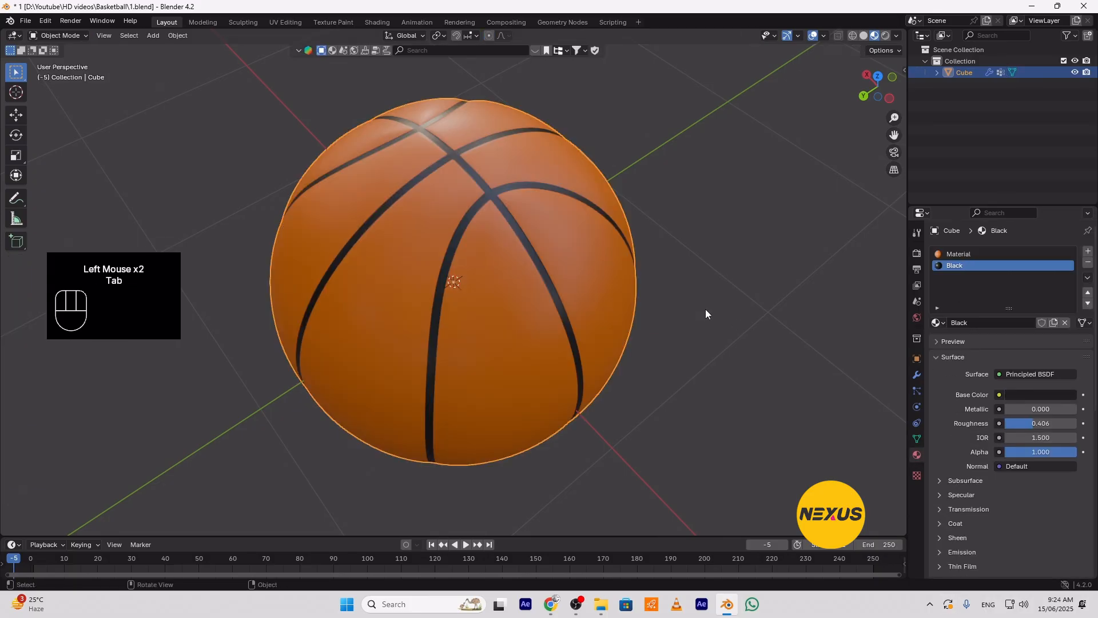
middle_click_drag(706, 312, 648, 304)
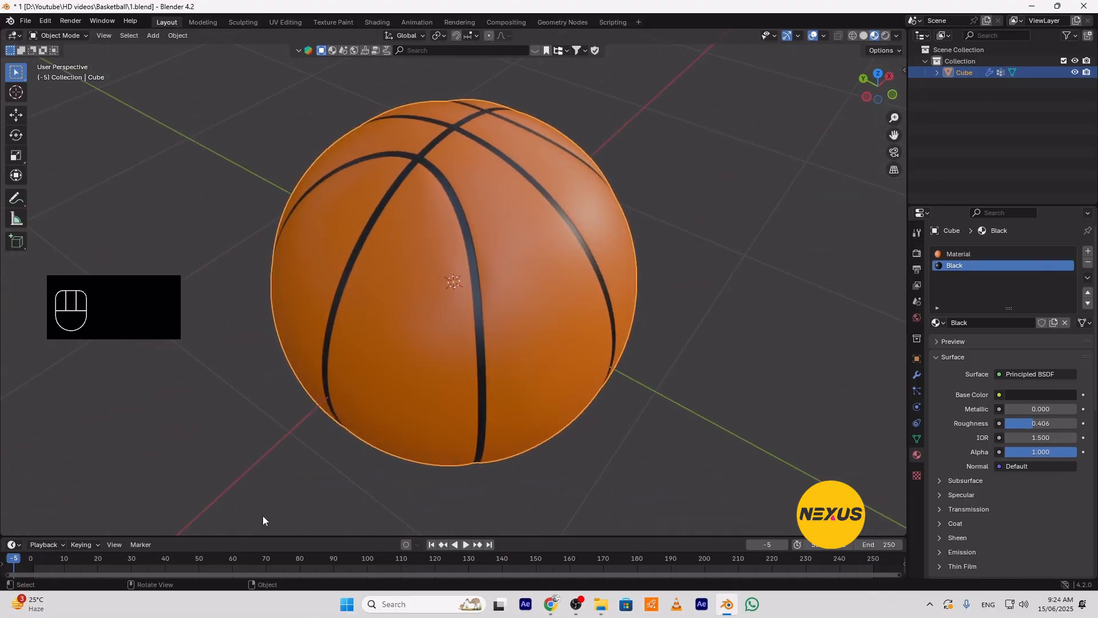
Enlarge the timeline area, change it to the Shader Editor and show the orange material's nodes there
left_click_drag(259, 537, 115, 324)
left_click(16, 334)
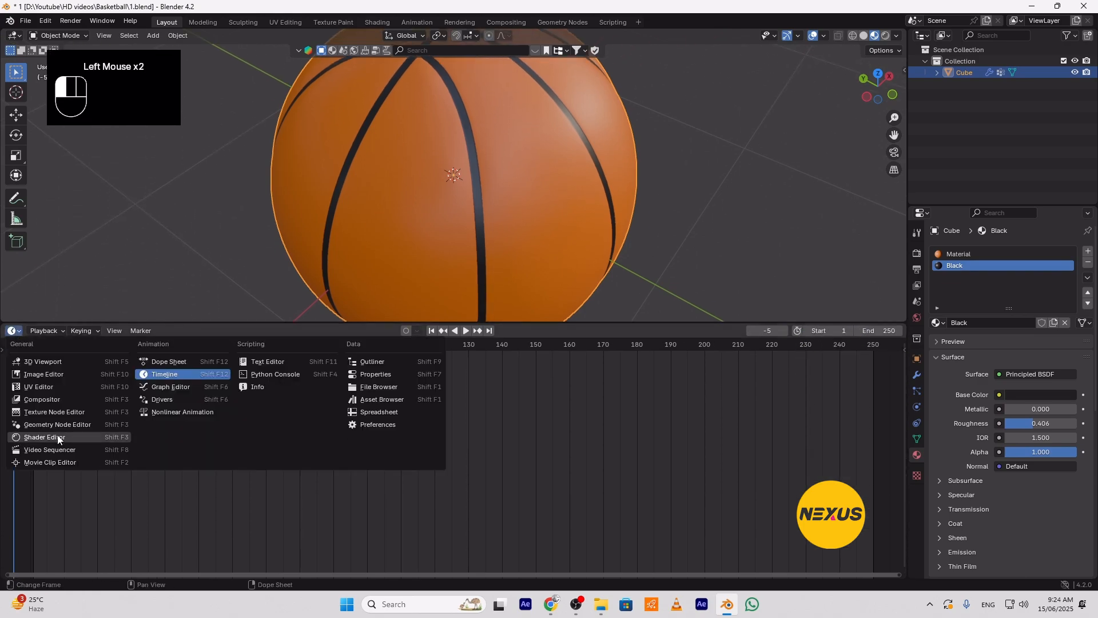
left_click(57, 436)
left_click(962, 254)
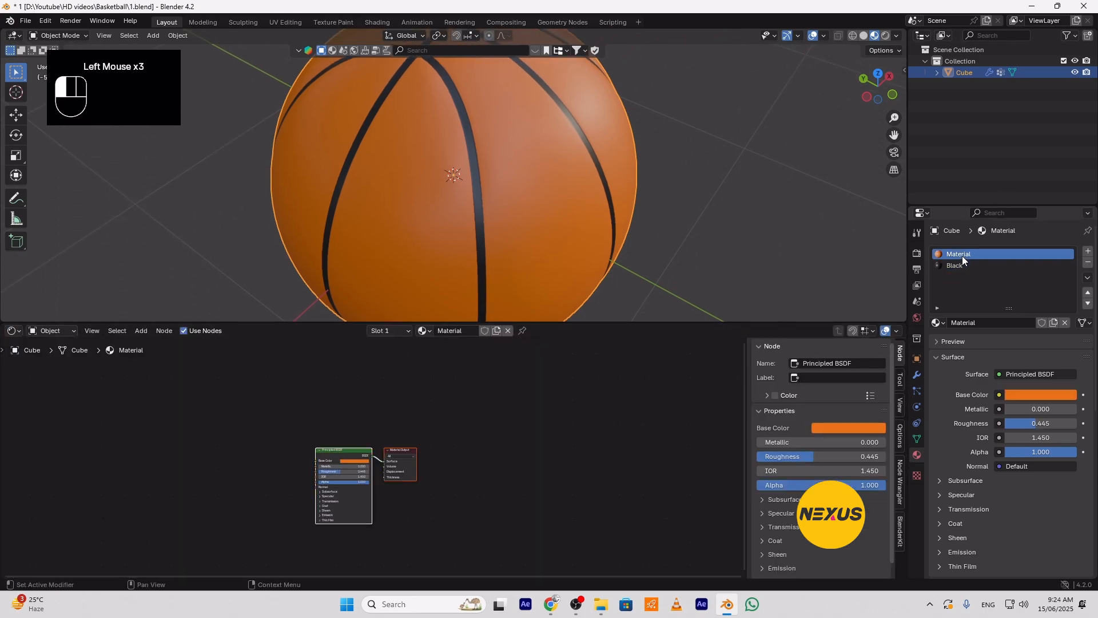
middle_click_drag(229, 412, 356, 400)
scroll(356, 427, "up", 4)
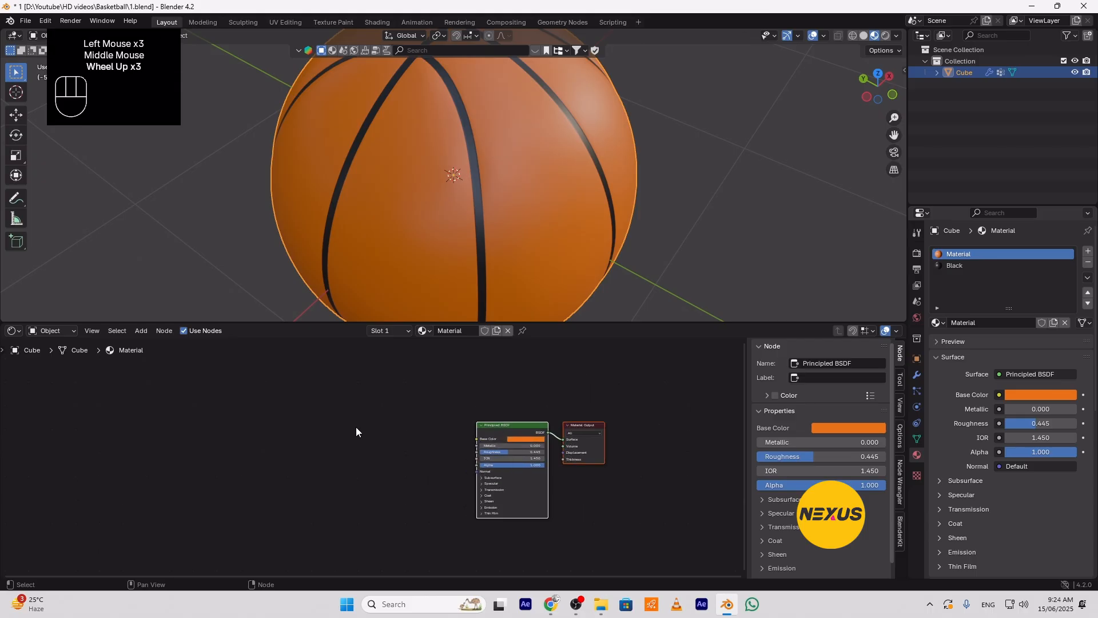
Add a Voronoi Texture node ahead of the orange material's Principled BSDF
key("shift+a")
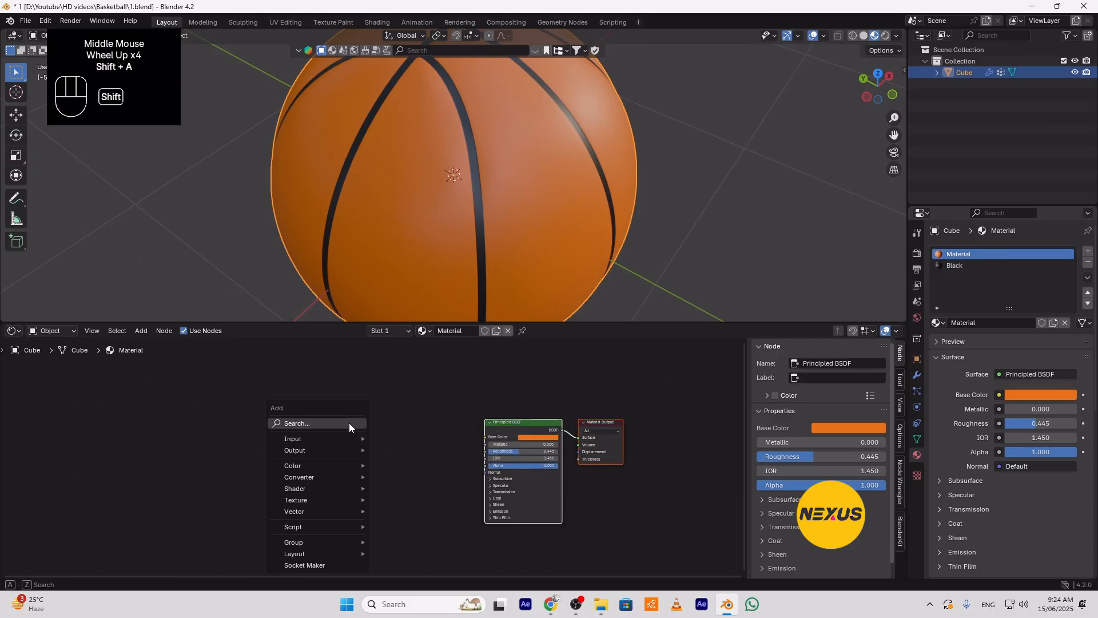
left_click(348, 423)
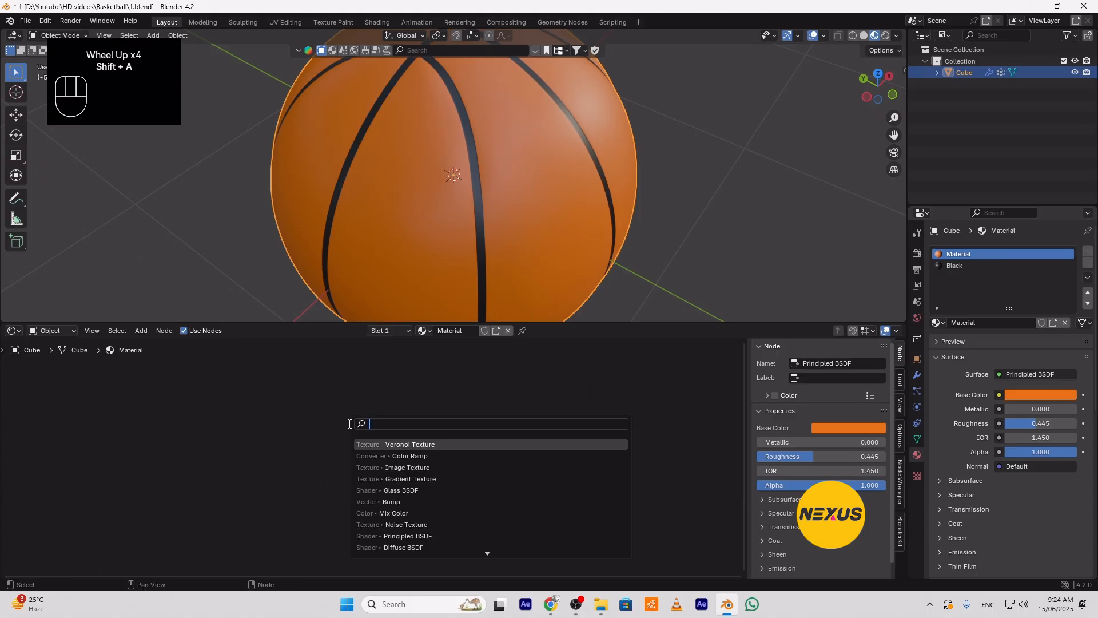
left_click(421, 444)
left_click(288, 434)
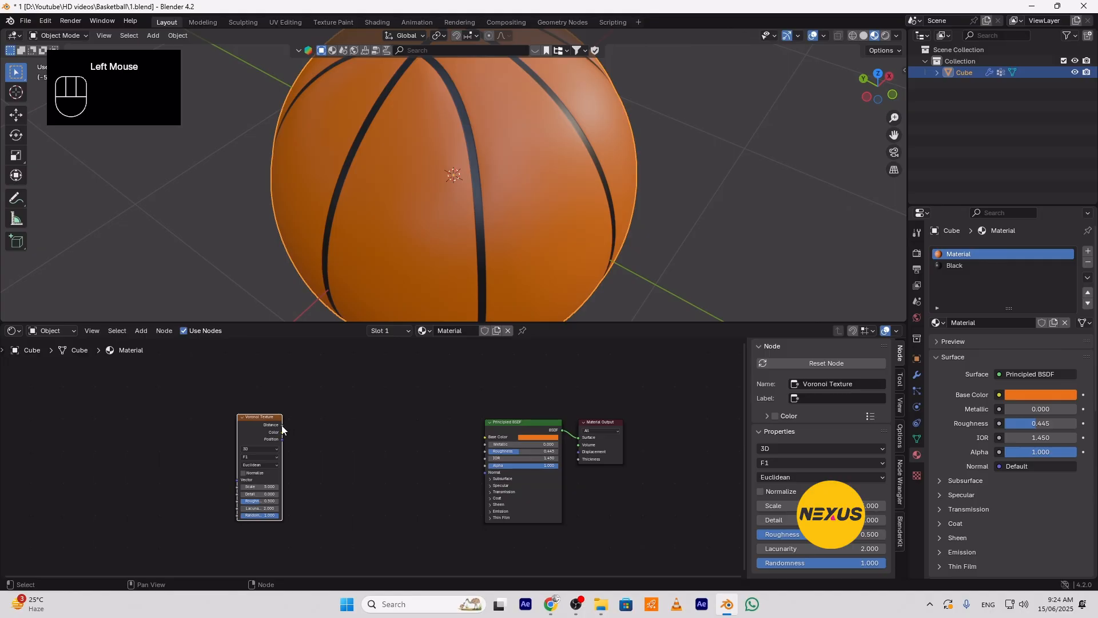
Add a Color Ramp node with its Fac fed by the Voronoi Texture's Distance output
left_click_drag(282, 426, 314, 456)
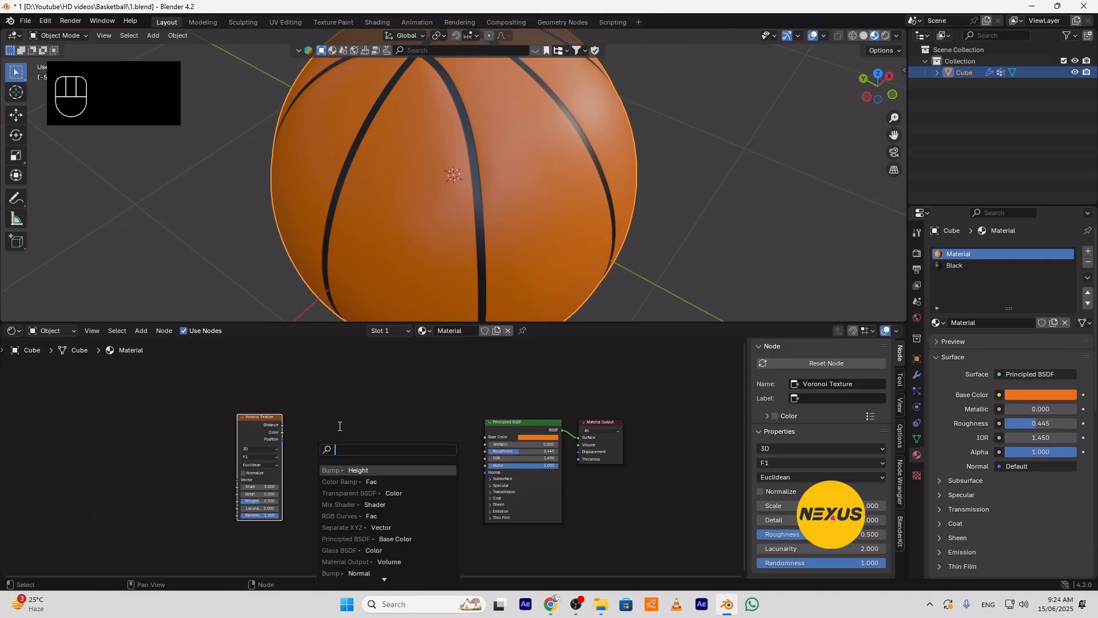
type("c----o")
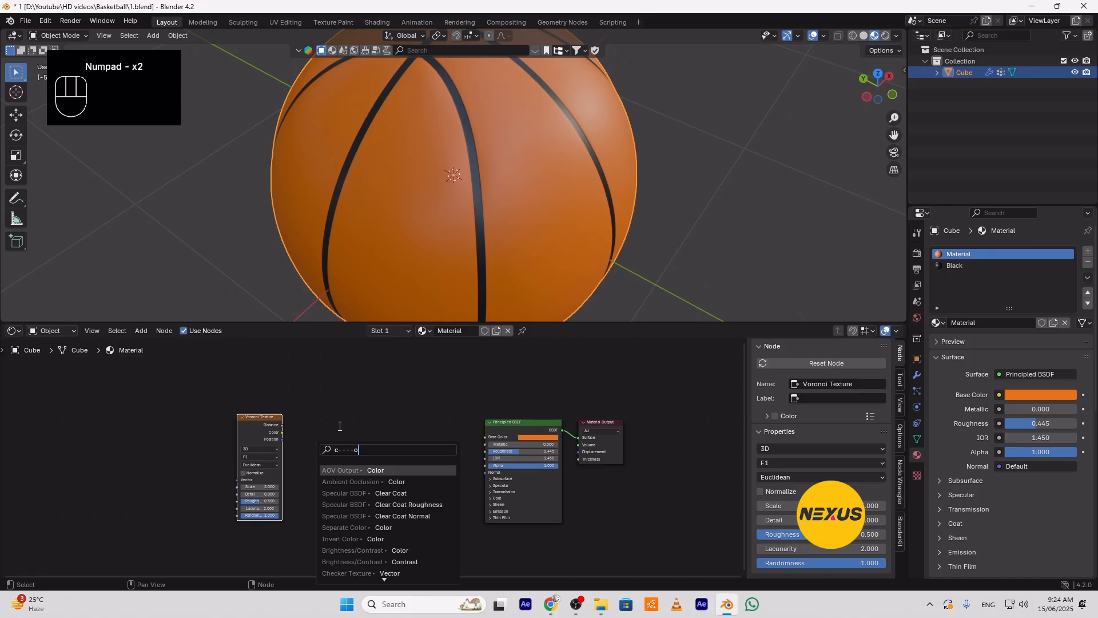
type("lo")
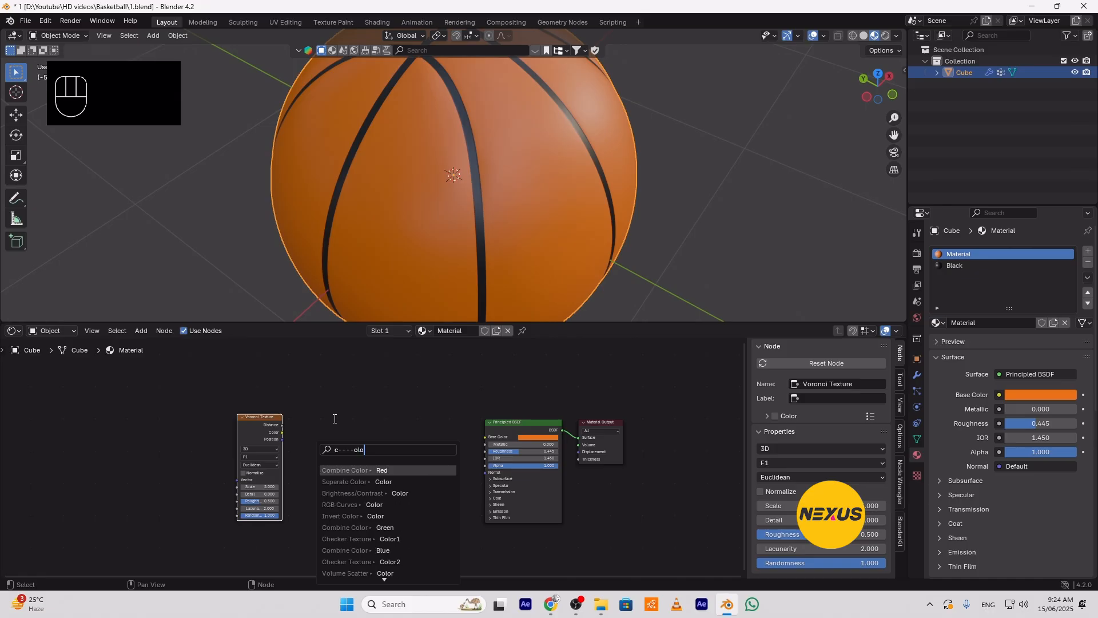
key("BackSpace")
key("BackSpace")
key("BackSpace")
key("BackSpace")
key("BackSpace")
key("BackSpace")
key("BackSpace")
key("BackSpace")
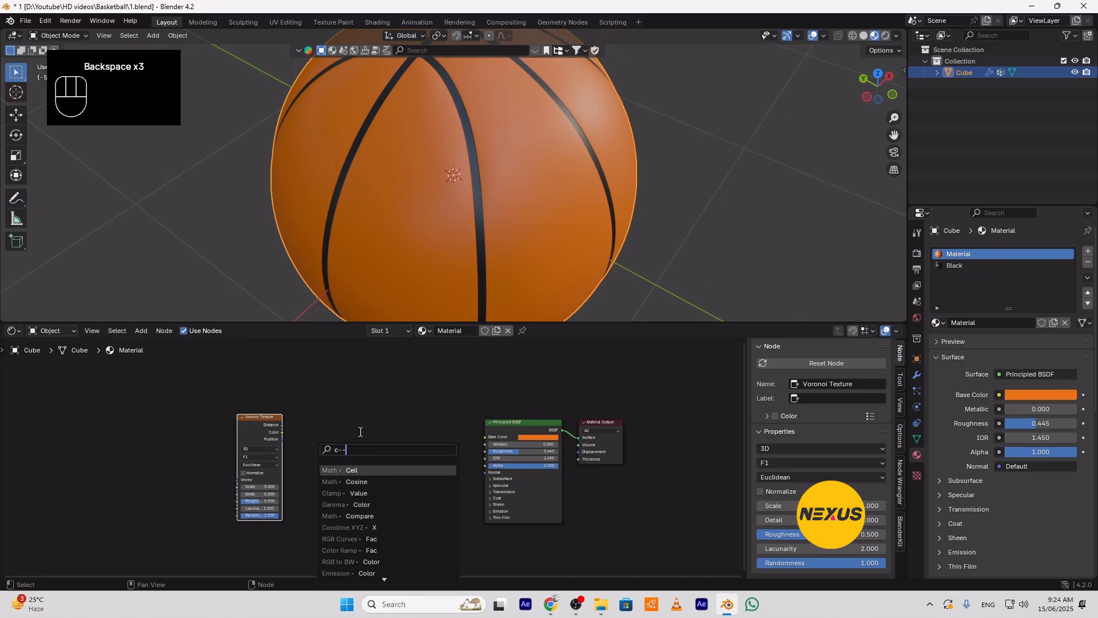
type("color")
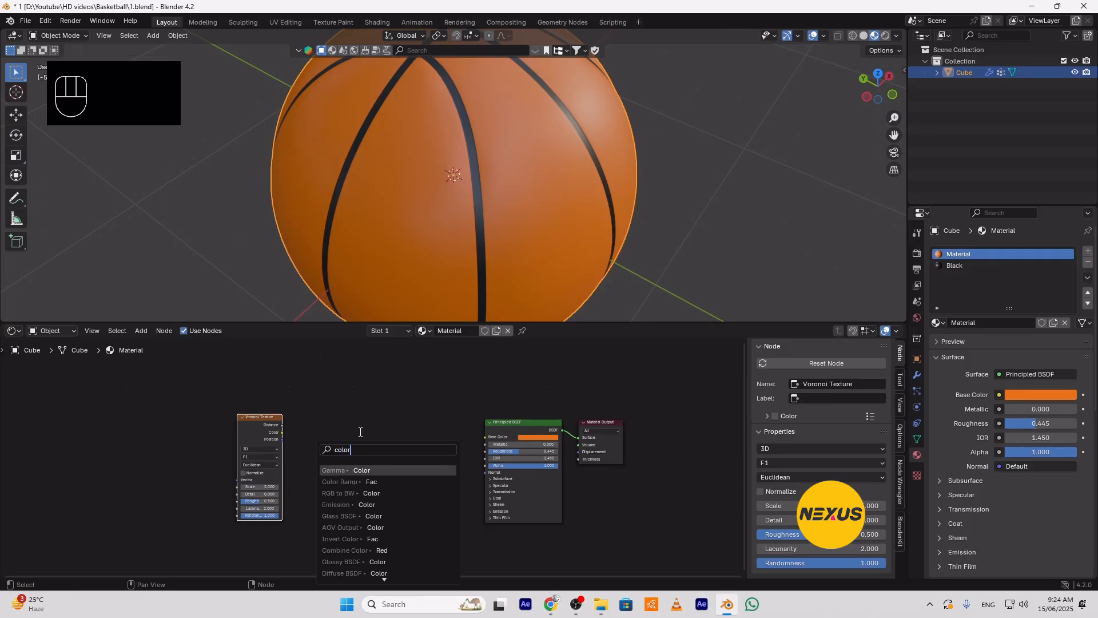
left_click(373, 482)
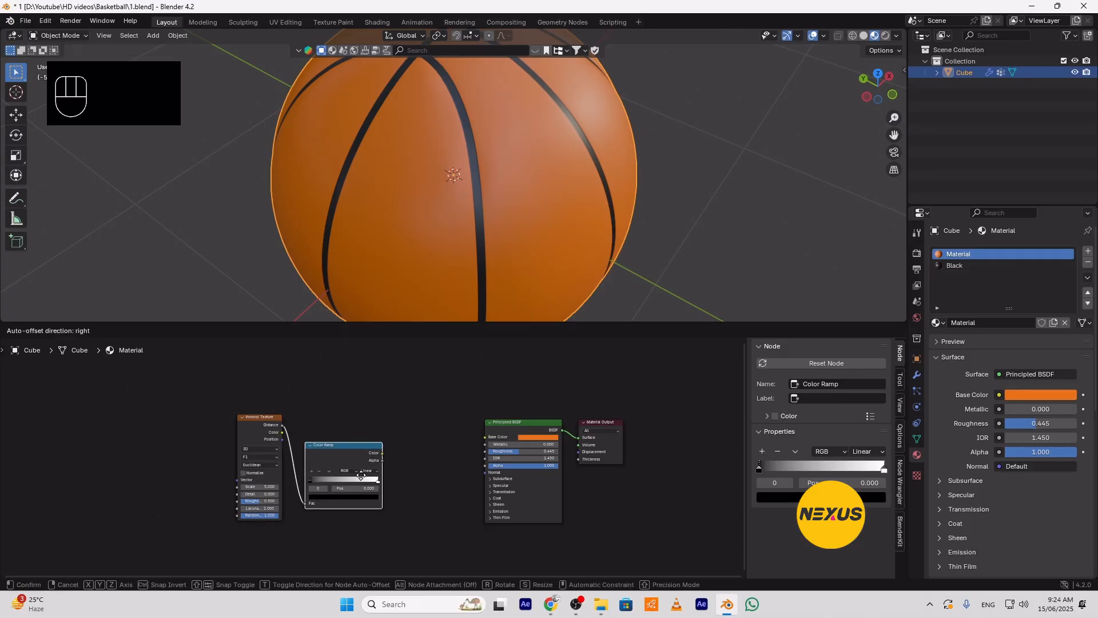
left_click(403, 485)
Feed the Color Ramp's Color into the Height of a new Bump node and link its Normal output to the Principled BSDF
left_click_drag(377, 441, 401, 481)
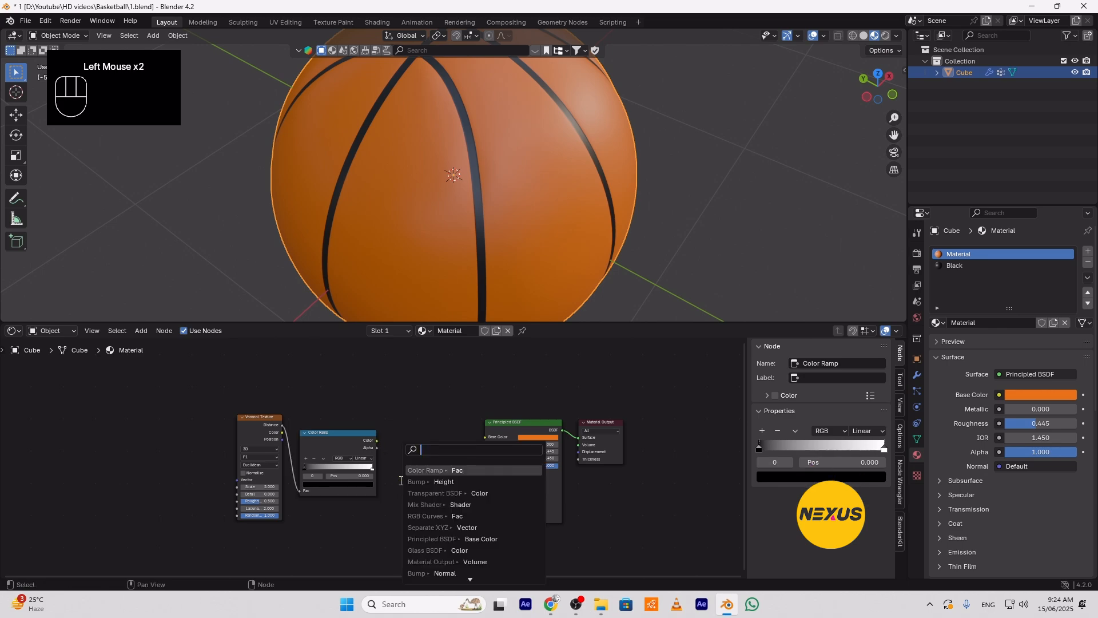
type("bu")
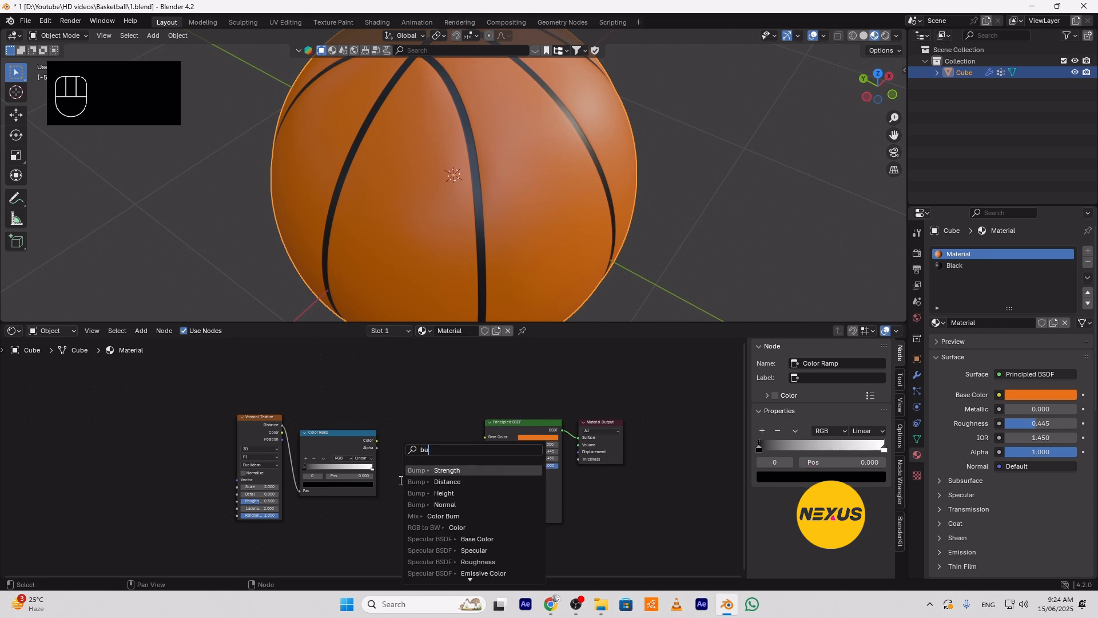
type("mp")
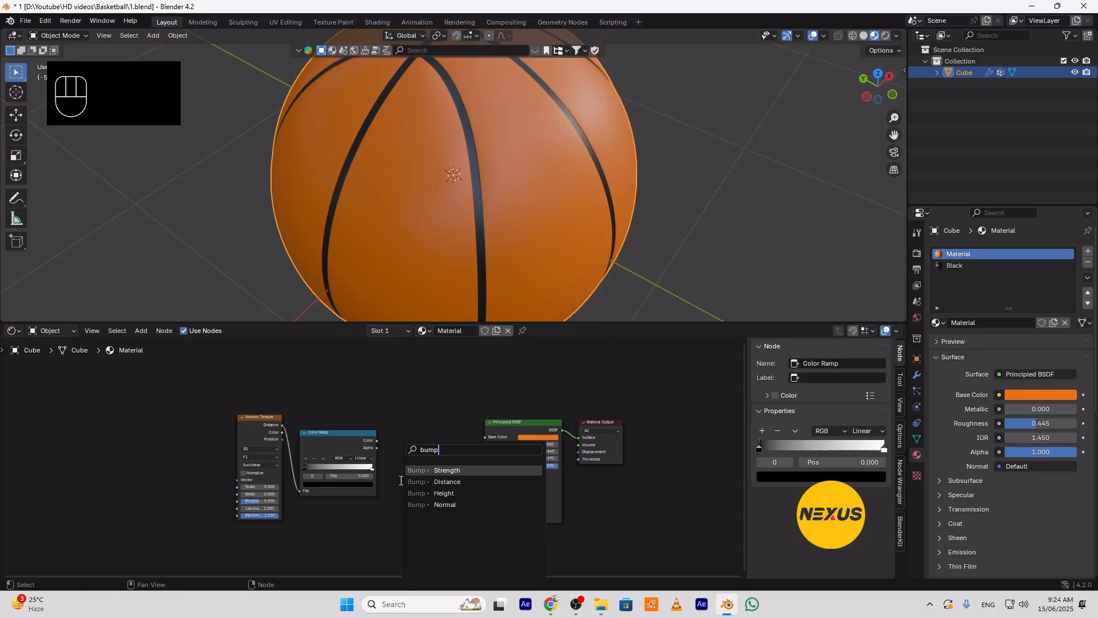
left_click(495, 493)
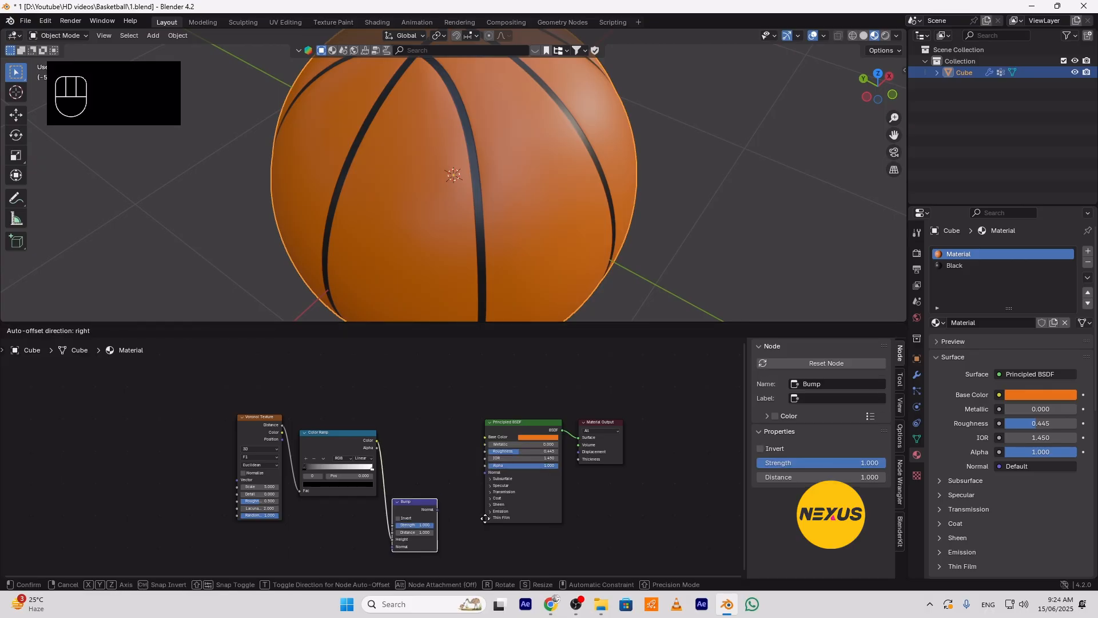
left_click(485, 518)
left_click_drag(436, 509, 484, 472)
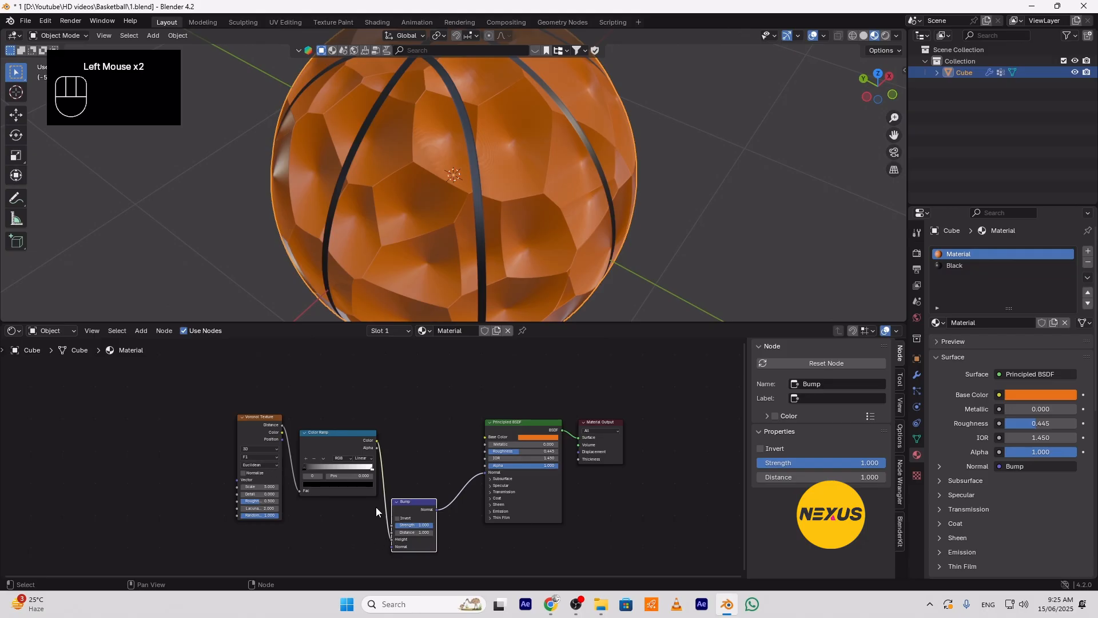
Shape the pebbled bump by bringing the Color Ramp stops close together, raising the Voronoi scale to about 84 and inverting the Bump
left_click_drag(305, 469, 336, 470)
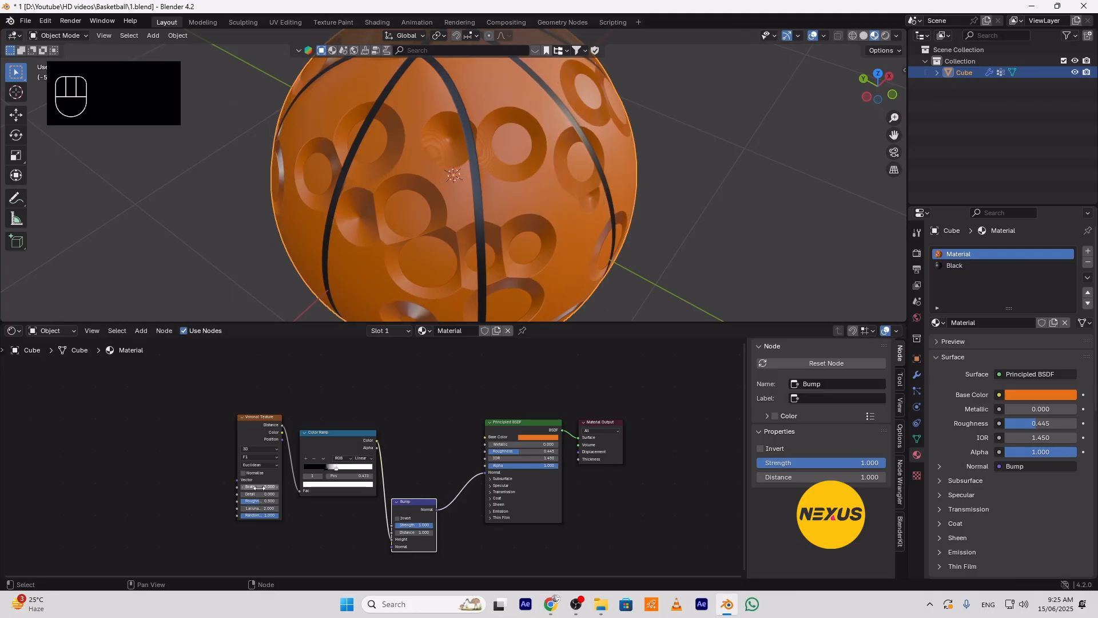
left_click_drag(255, 487, 308, 487)
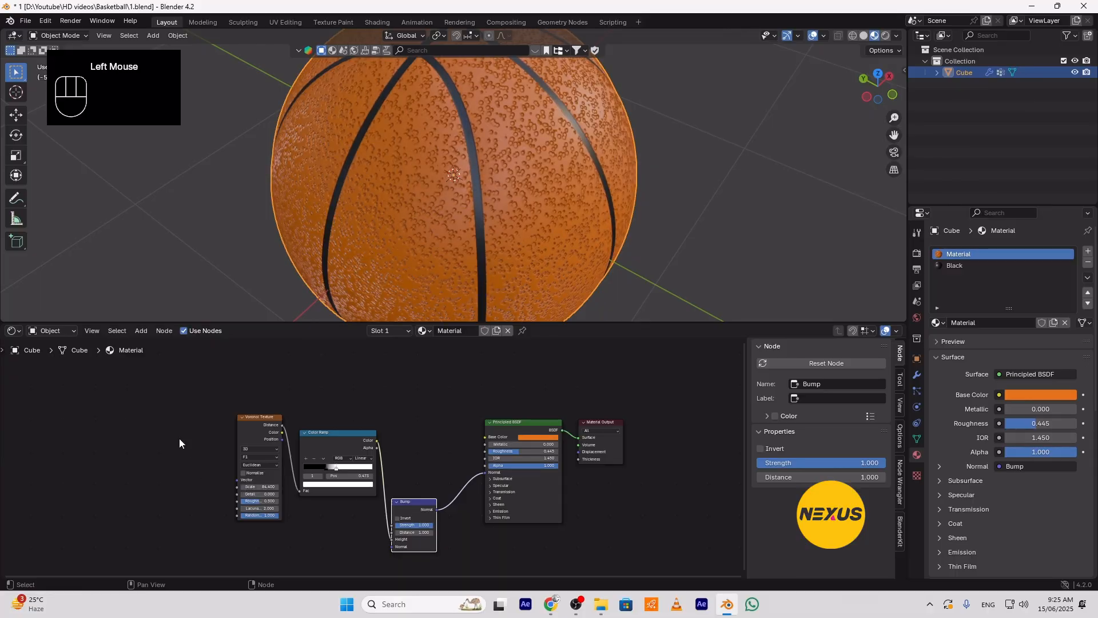
left_click(397, 518)
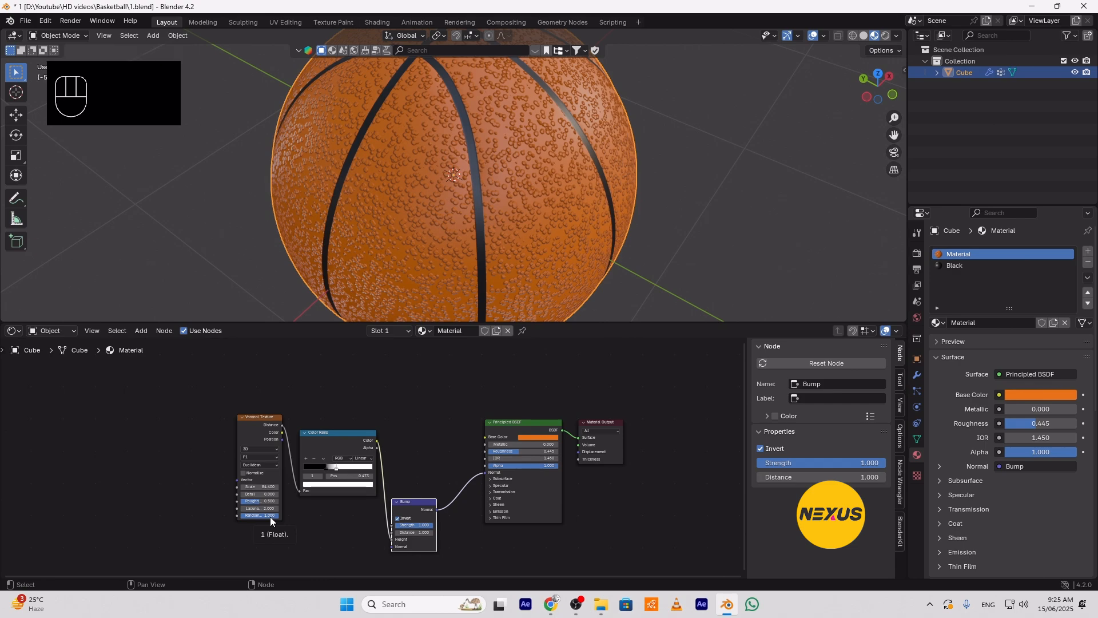
Set the Voronoi Texture's Randomness to 0 and its Scale to 150 for an even dot pattern
left_click_drag(272, 517, 239, 516)
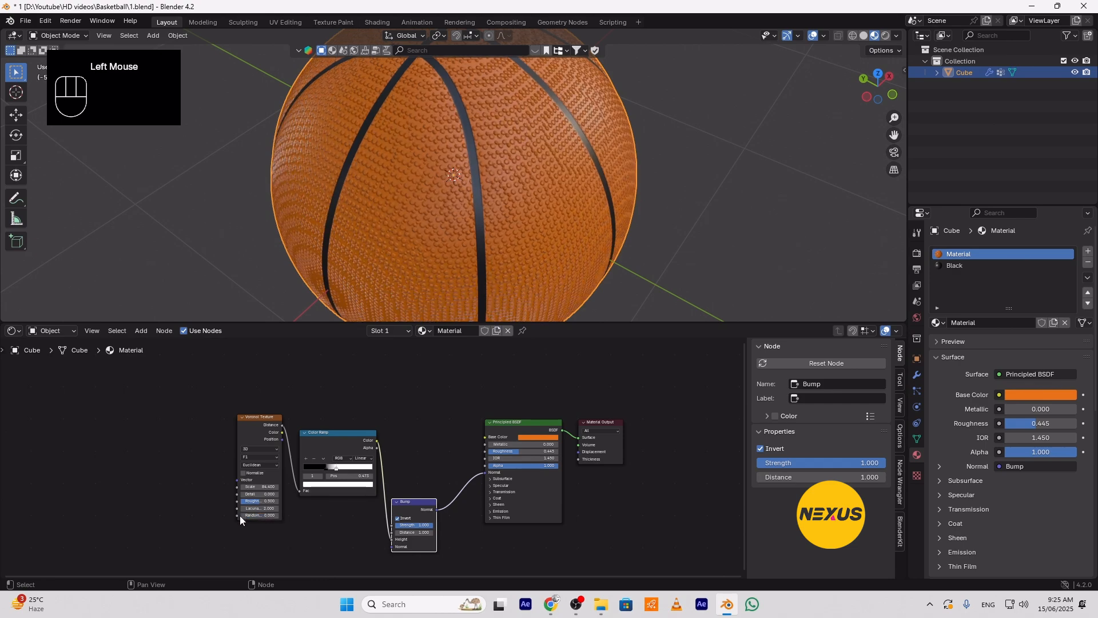
left_click(270, 486)
type("150")
key("Return")
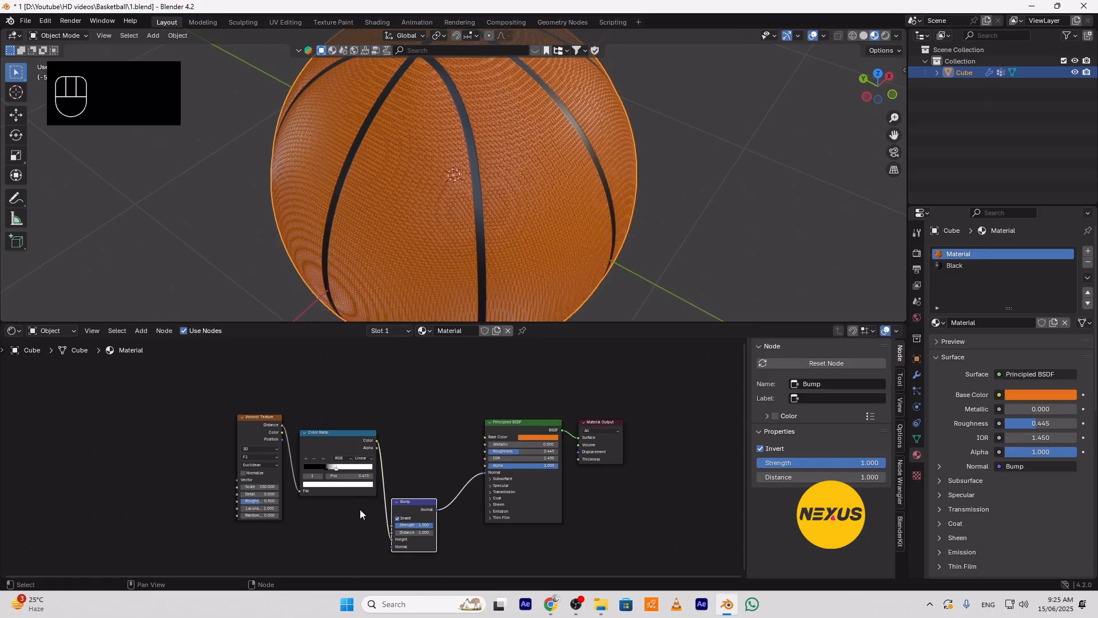
Add Texture Coordinate and Mapping nodes ahead of the Voronoi Texture with Node Wrangler, and space the Texture Coordinate node away from Mapping
left_click(268, 418)
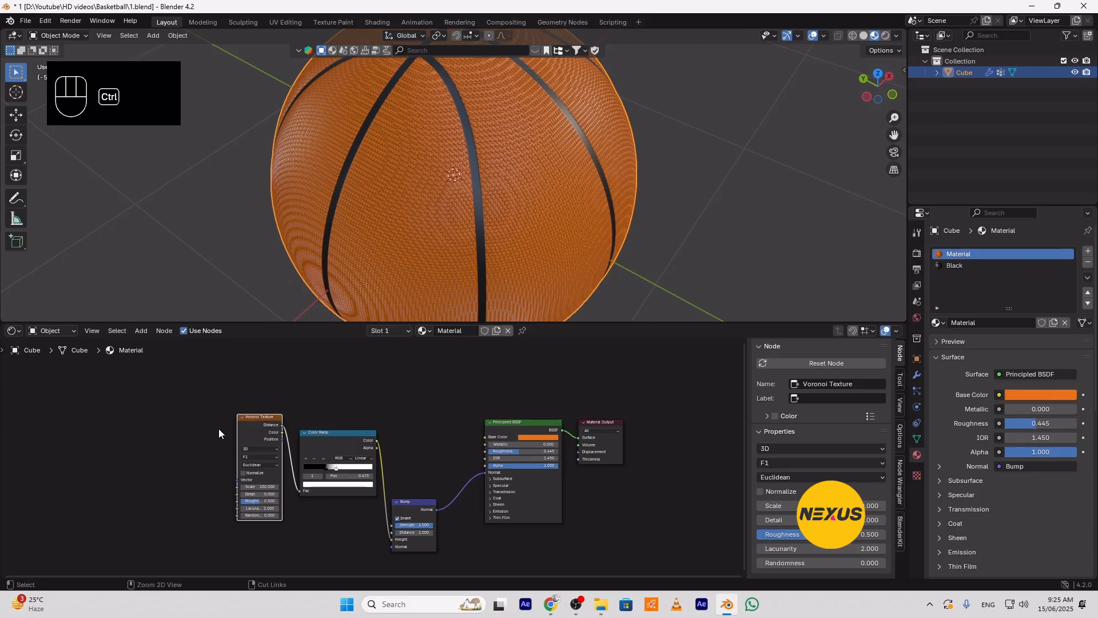
key("ctrl+t")
left_click(144, 429)
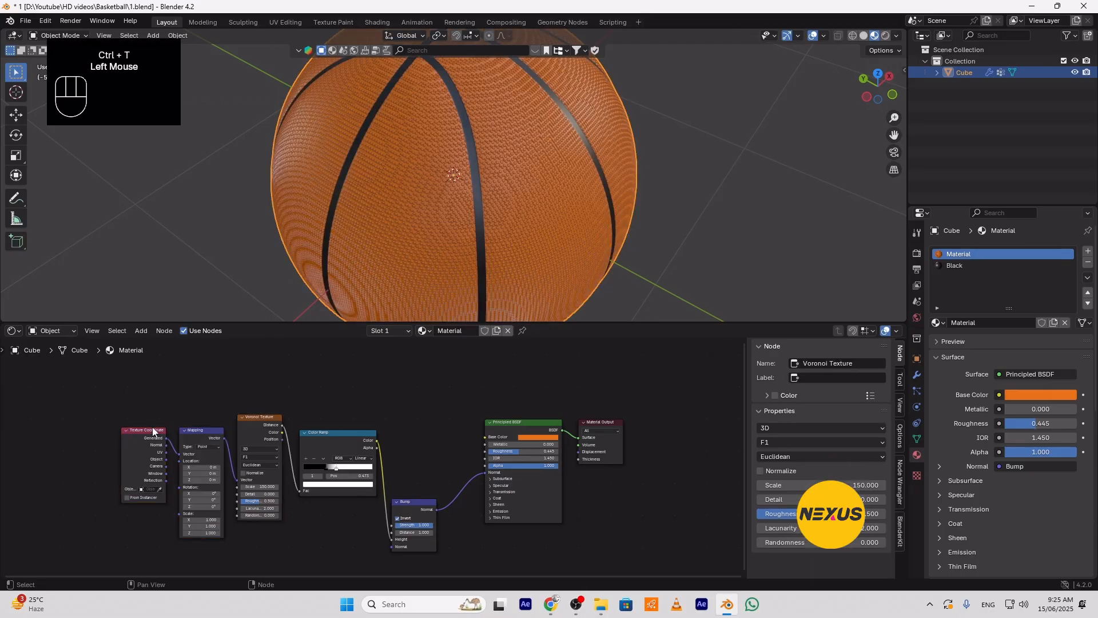
left_click_drag(145, 429, 102, 432)
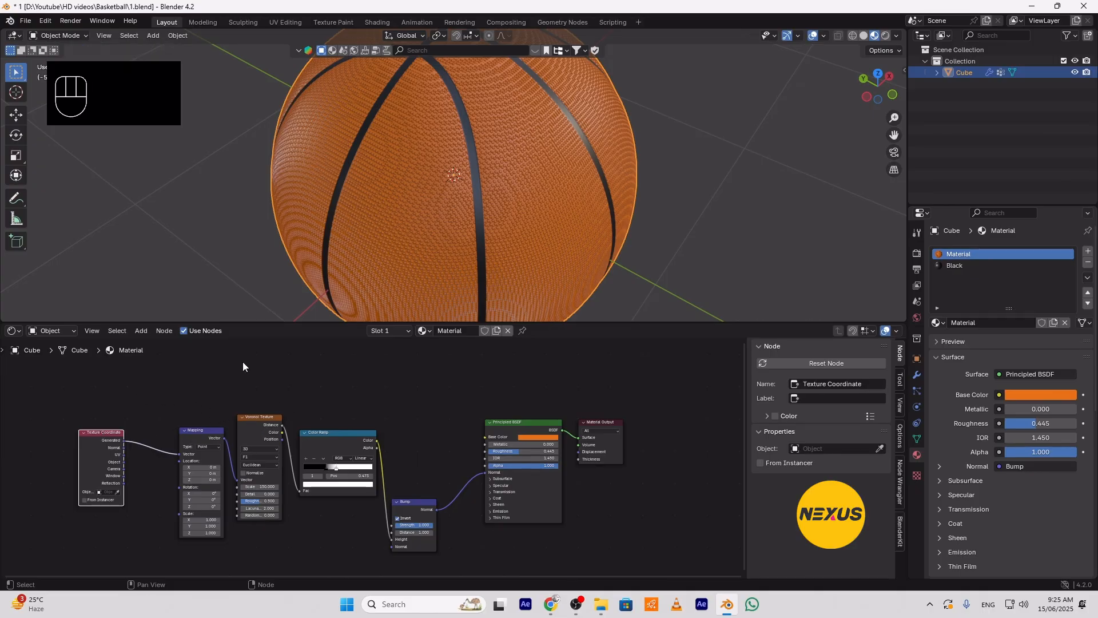
Look up the Node Wrangler add-on in the preferences to check that it is enabled, and close the preferences
left_click(25, 22)
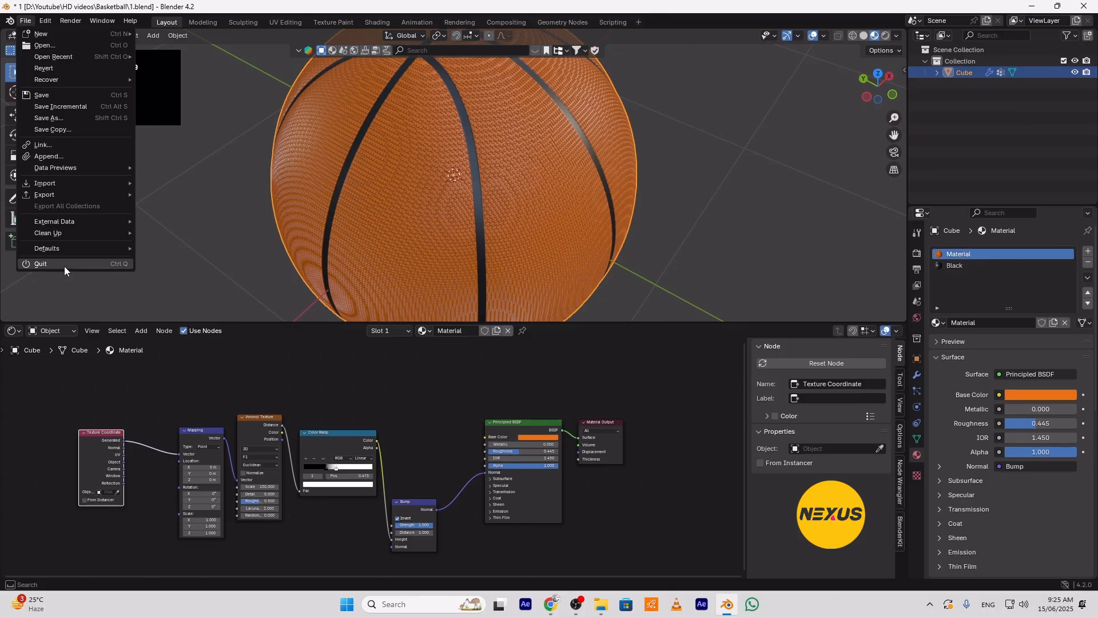
left_click(31, 25)
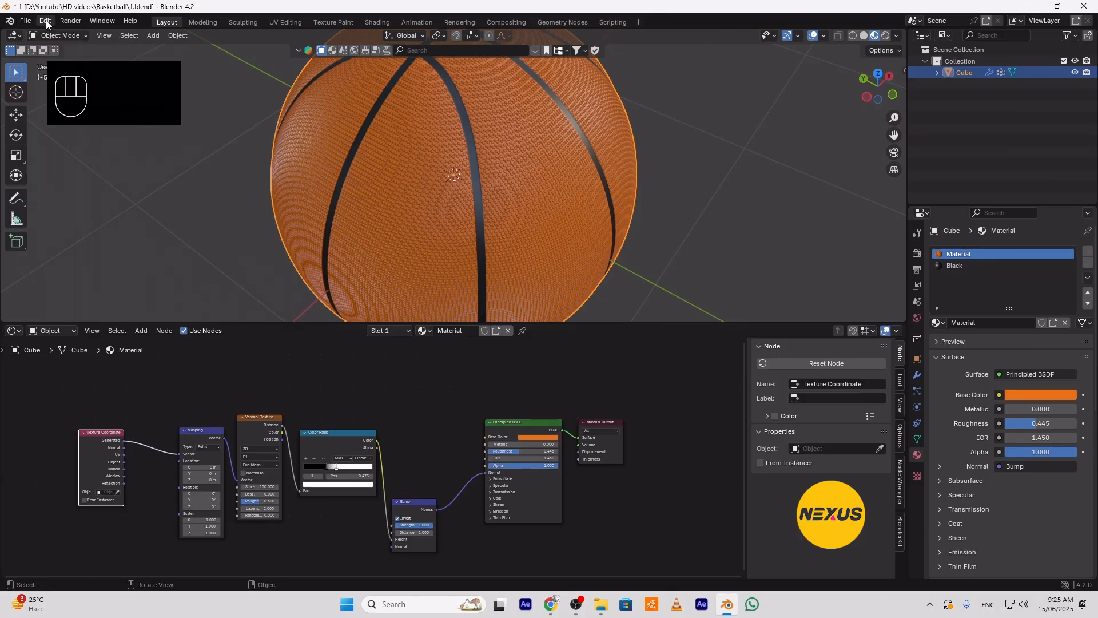
left_click(45, 21)
left_click(65, 169)
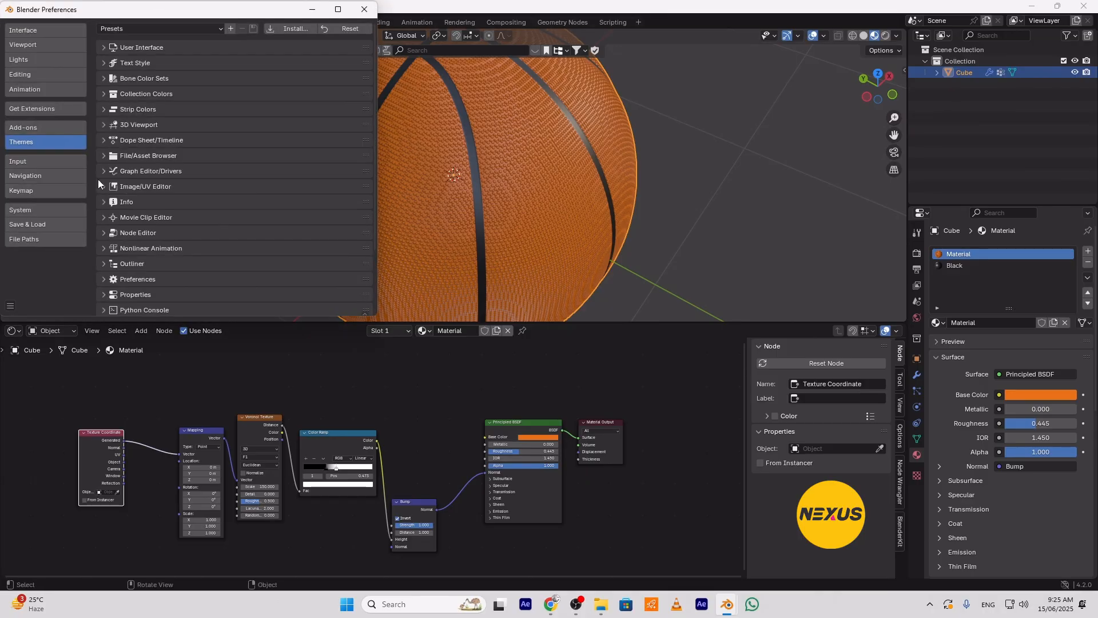
left_click(38, 129)
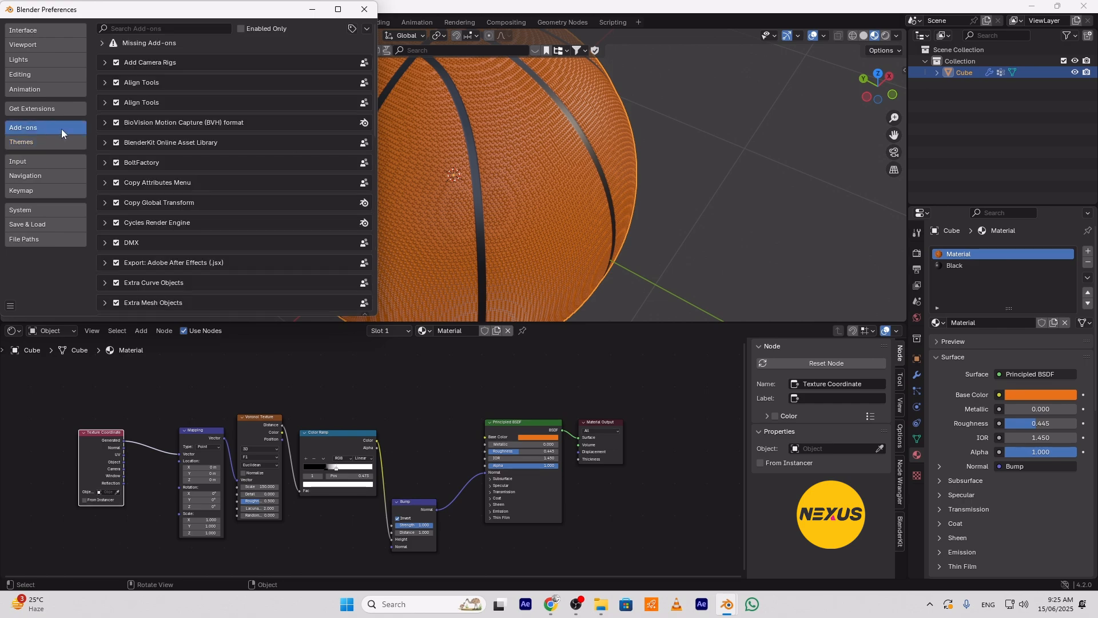
left_click(170, 29)
type("wr")
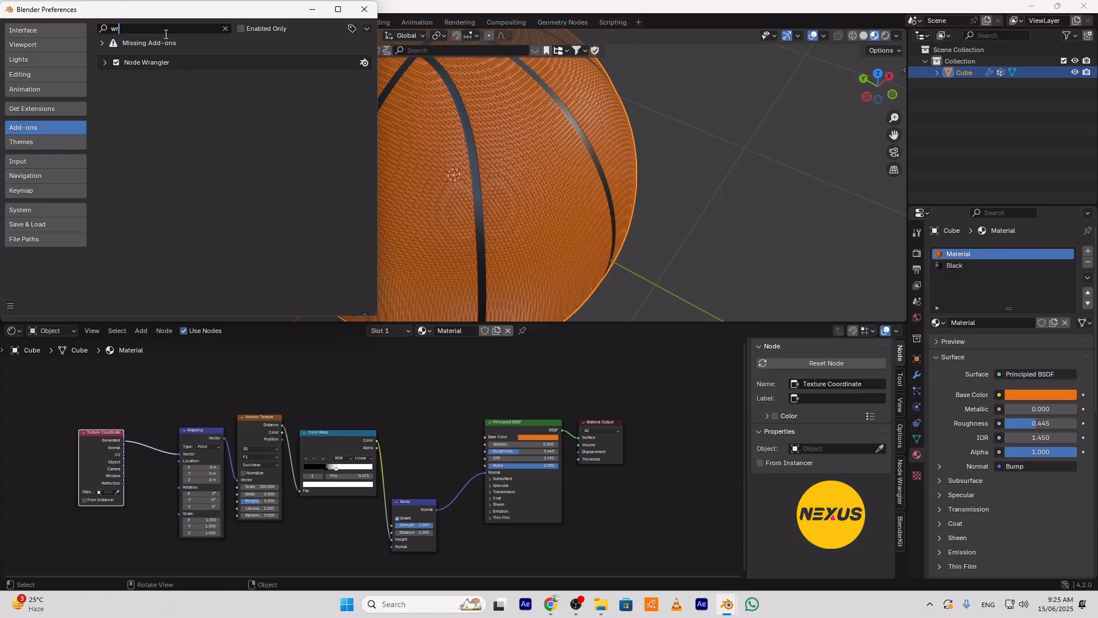
left_click(365, 9)
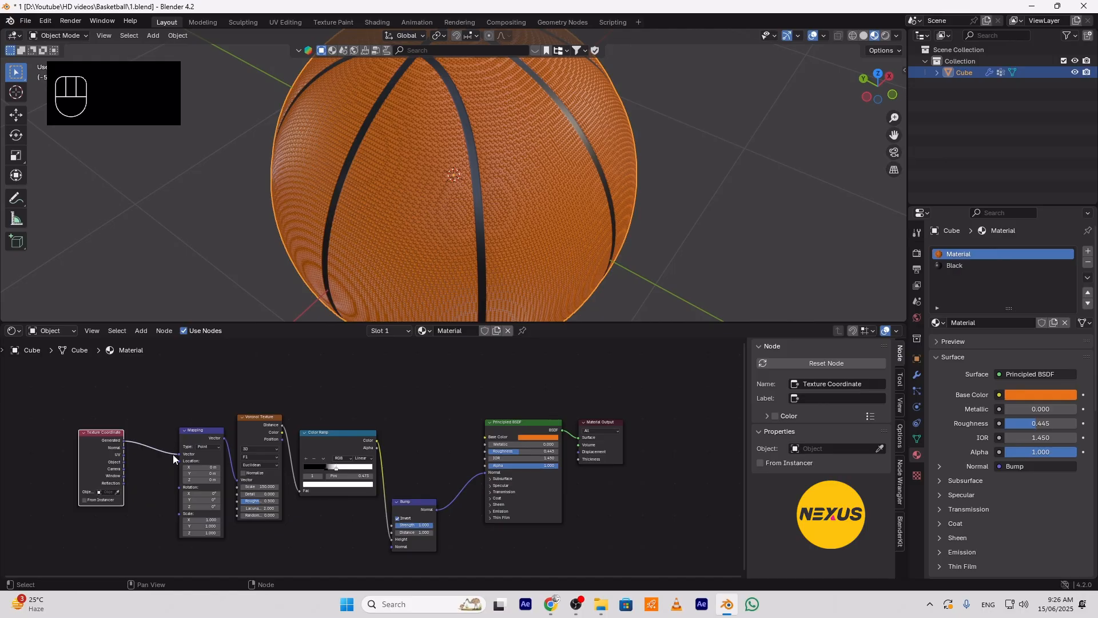
Feed the Mapping node's Vector from the Texture Coordinate's UV output and raise the Voronoi Texture's Scale to about 213
left_click_drag(178, 455, 124, 455)
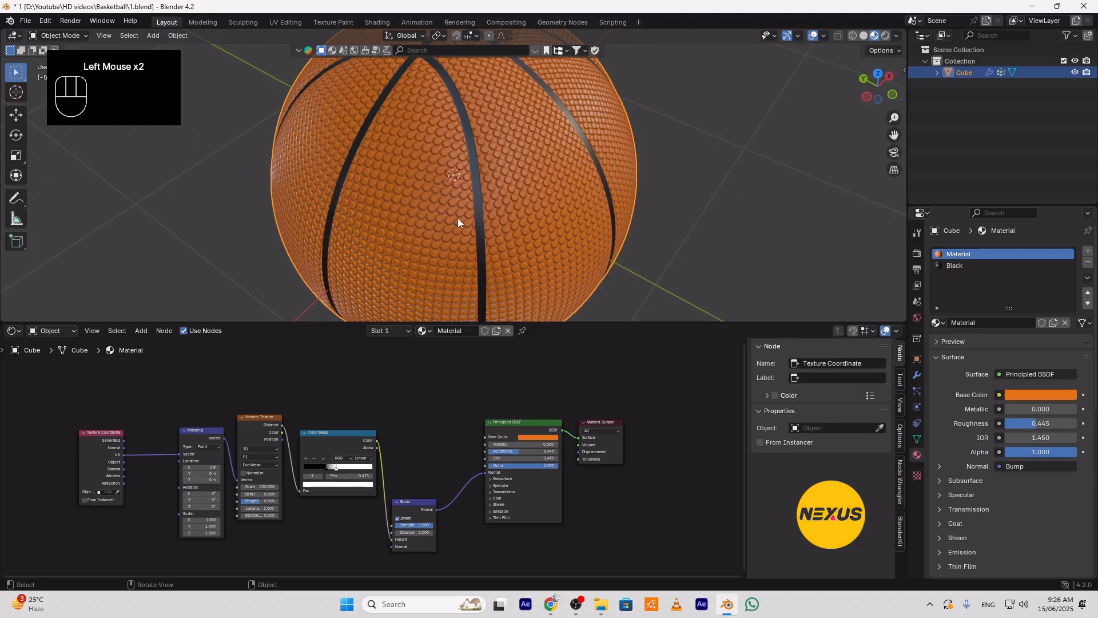
middle_click_drag(459, 219, 400, 235)
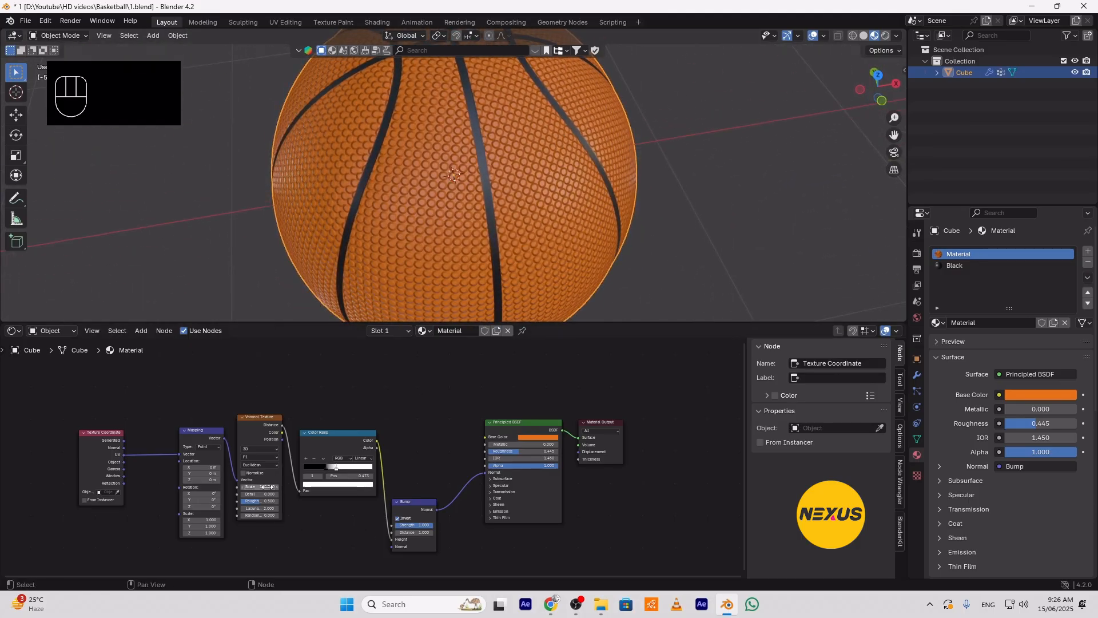
left_click_drag(264, 487, 361, 487)
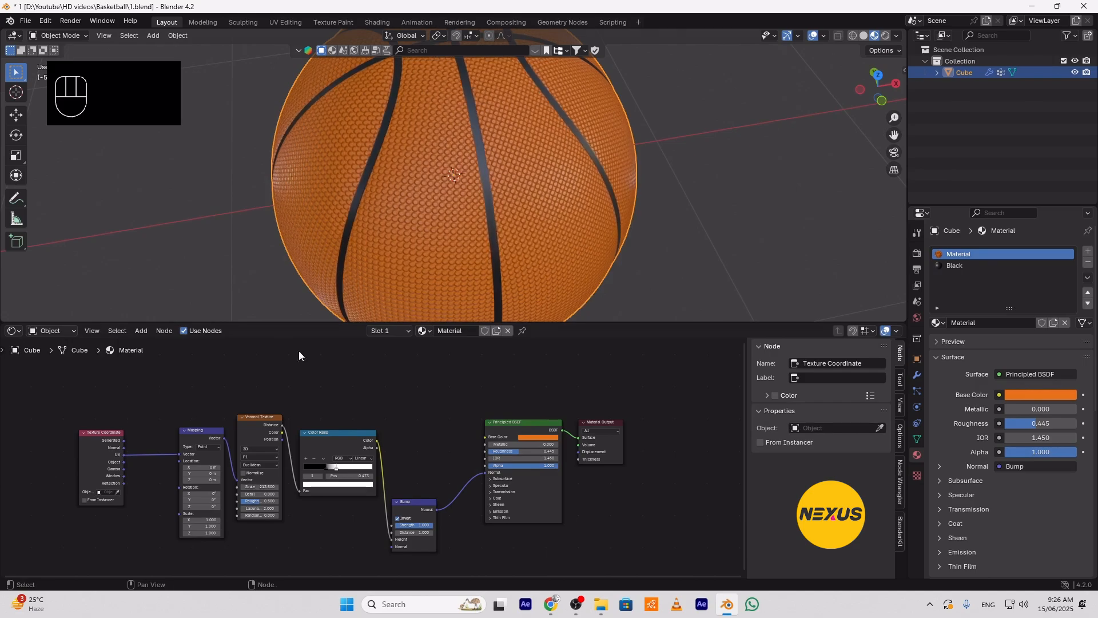
Raise the Voronoi Texture's Roughness to 1 and the Principled BSDF's Roughness to about 0.786
middle_click_drag(416, 244, 441, 132)
scroll(385, 167, "down", 2)
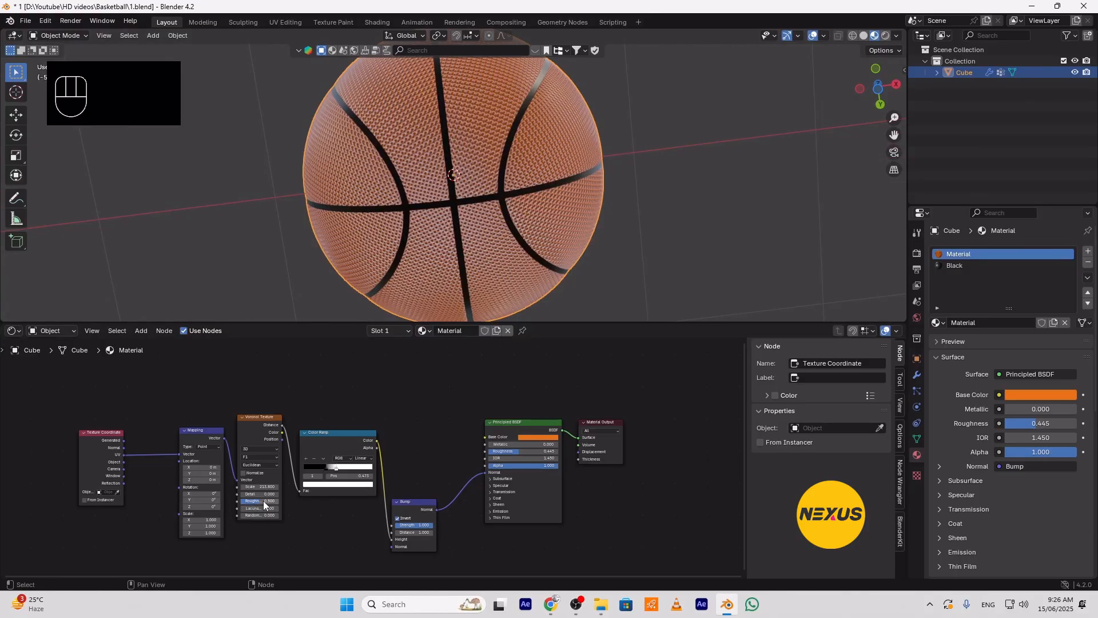
left_click_drag(264, 505, 282, 505)
left_click_drag(516, 452, 546, 452)
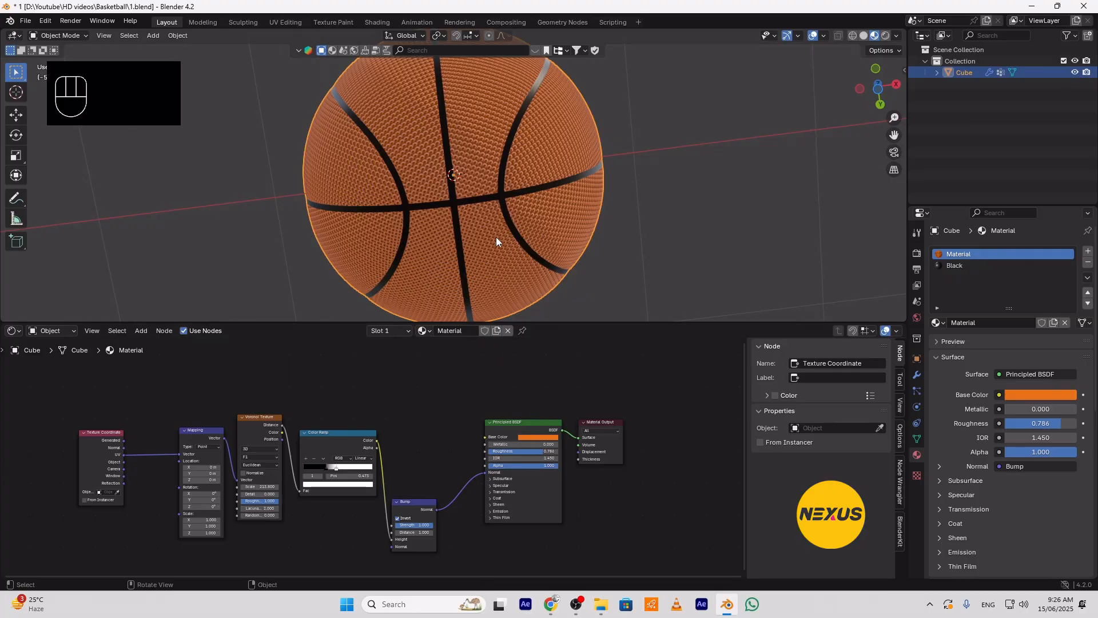
Check the finished basketball from another side and save the file 1.blend
middle_click_drag(496, 237, 489, 181)
scroll(517, 215, "down", 2)
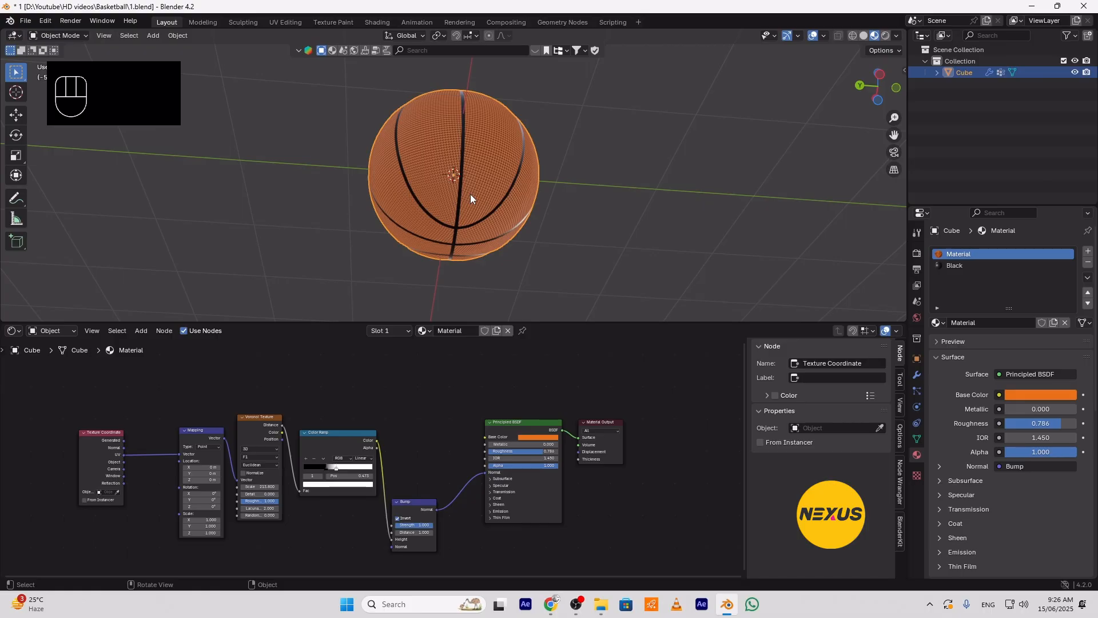
left_click(25, 21)
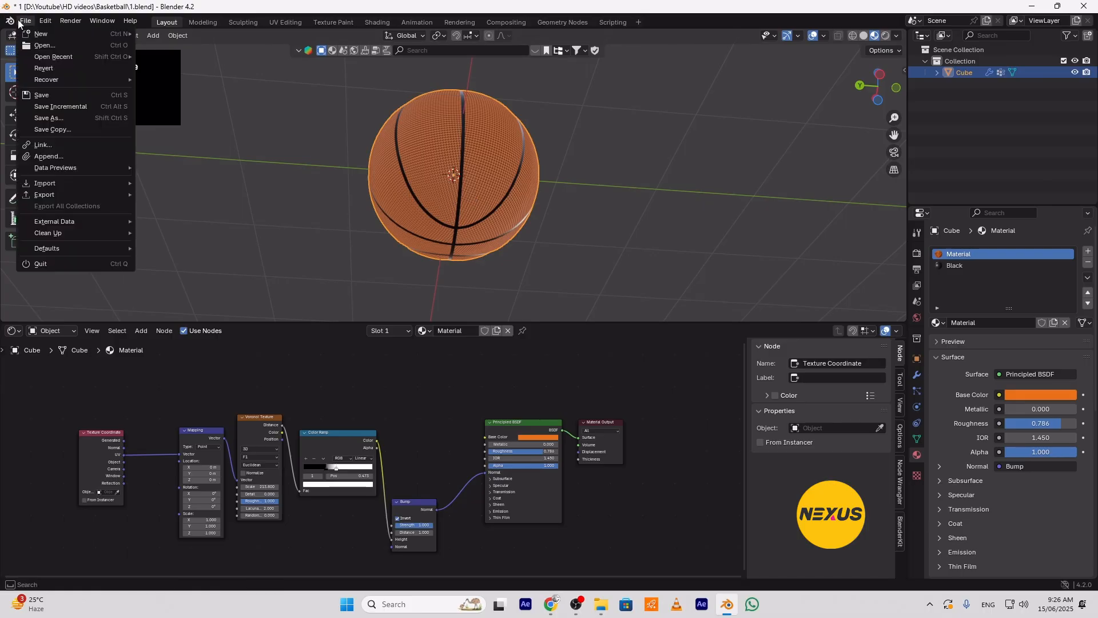
left_click(41, 95)
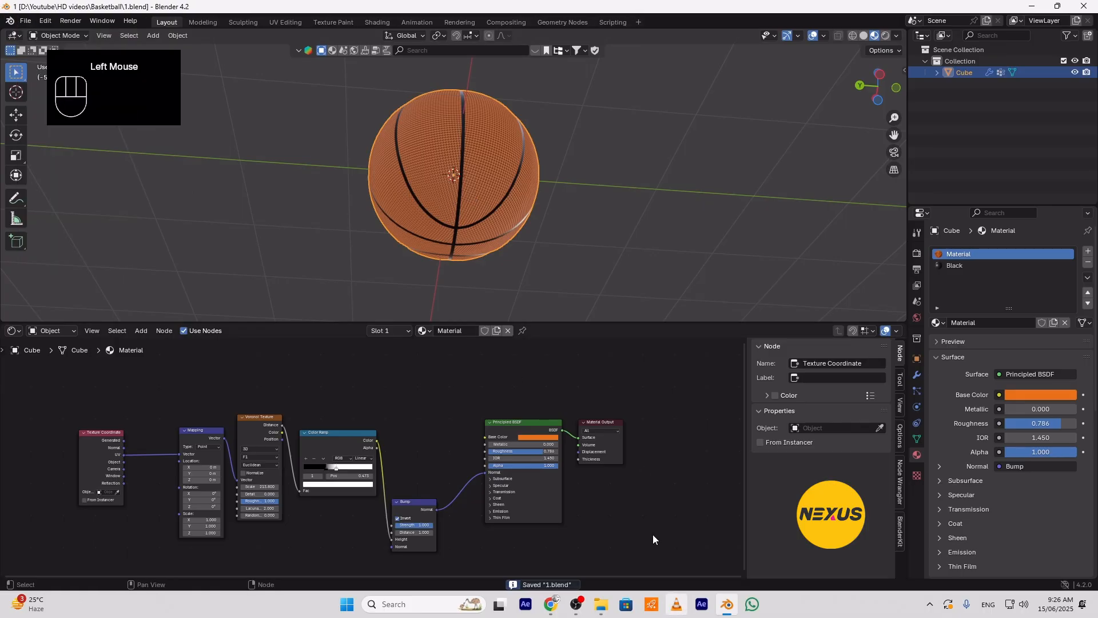